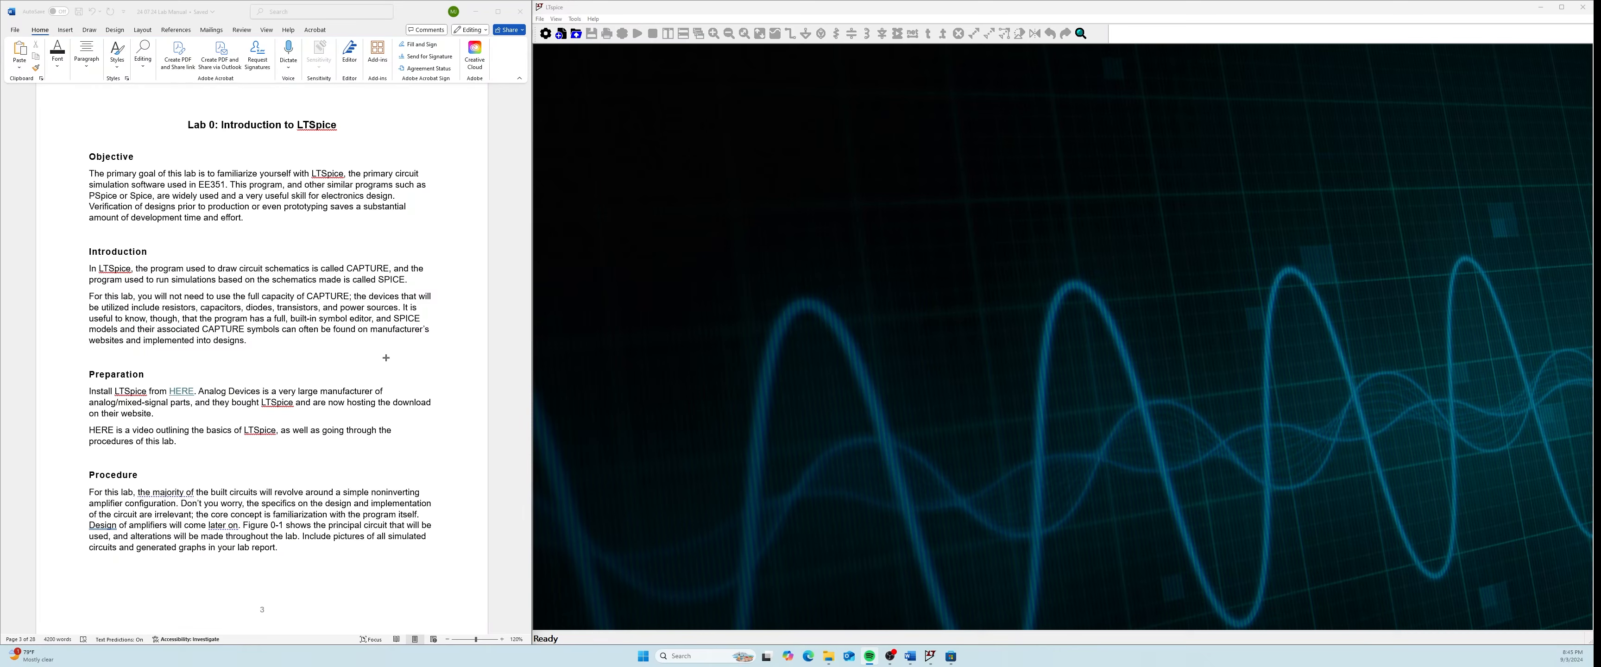
Bring LTspice to the front and create a new blank schematic, Draft1.asc
{"action": "left_click", "coordinate": [657, 211]}
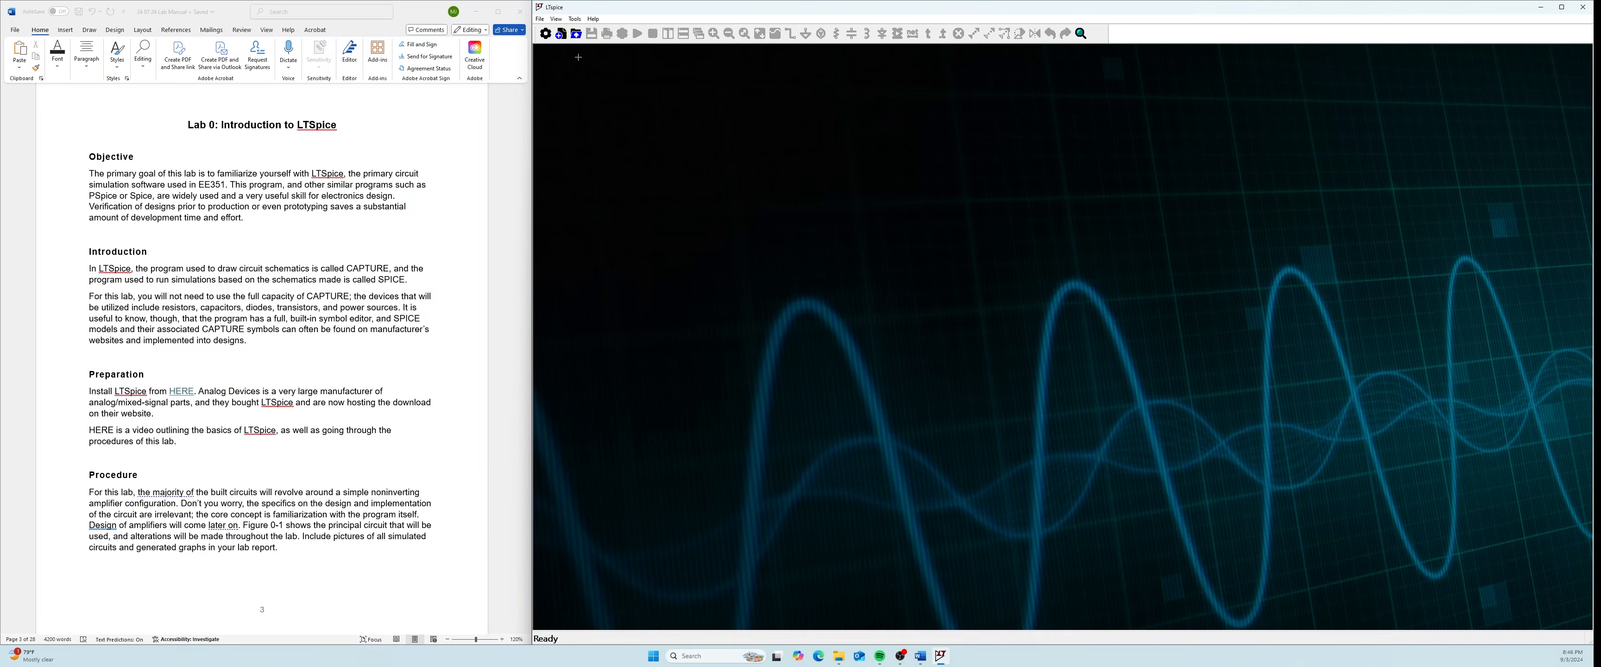
{"action": "left_click", "coordinate": [561, 33]}
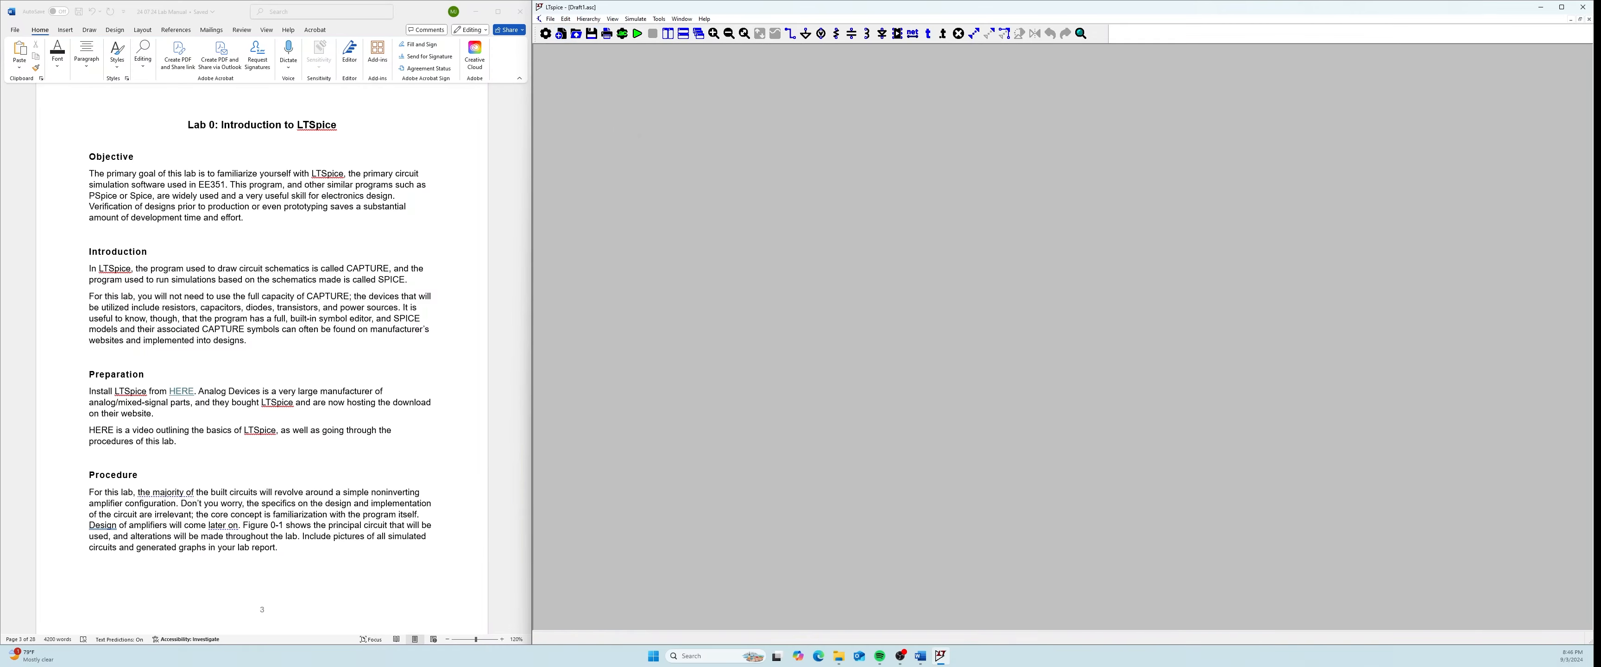
From Save As, create a new 'Lab Demo' folder in School (S:) > 24-25 > EE351TA
{"action": "left_click", "coordinate": [552, 20]}
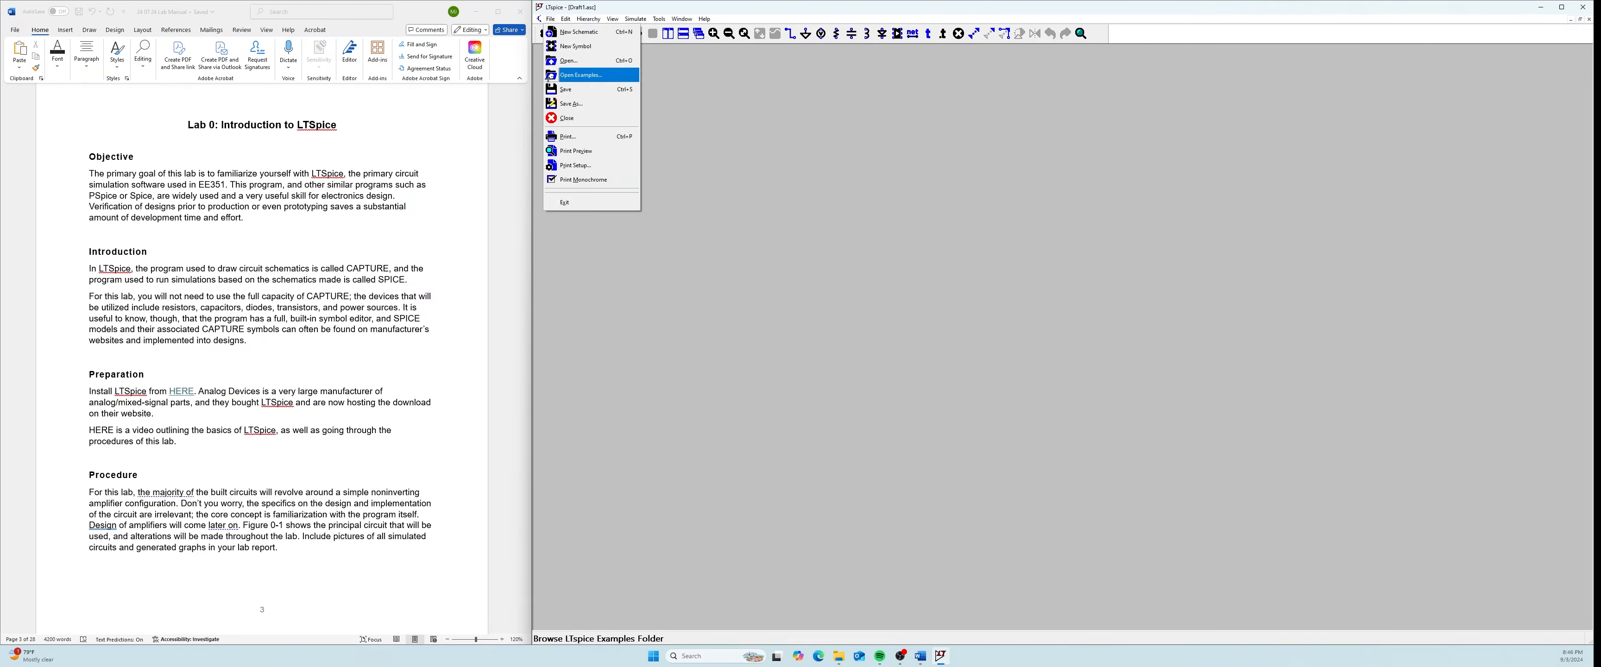
{"action": "left_click", "coordinate": [574, 103]}
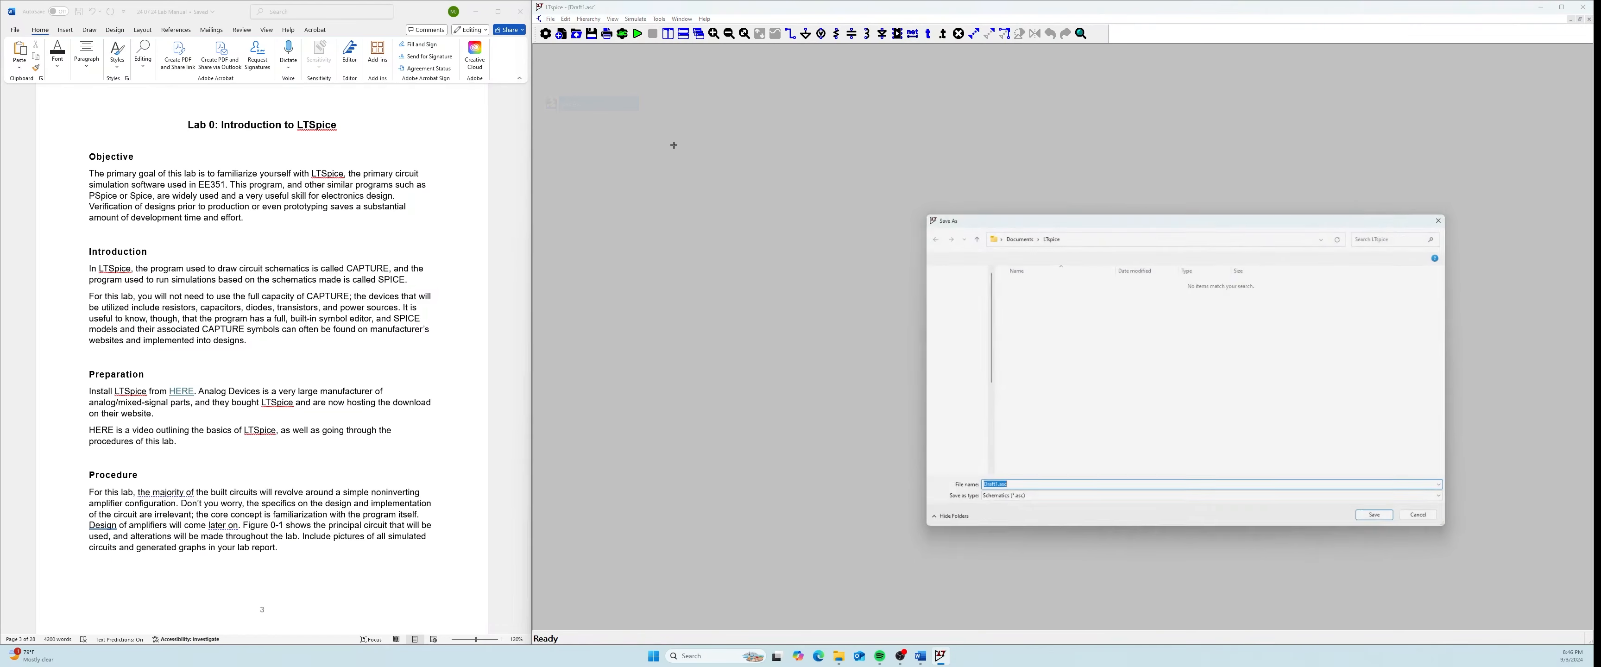
{"action": "scroll", "coordinate": [959, 372], "scroll_direction": "down", "scroll_amount": 5}
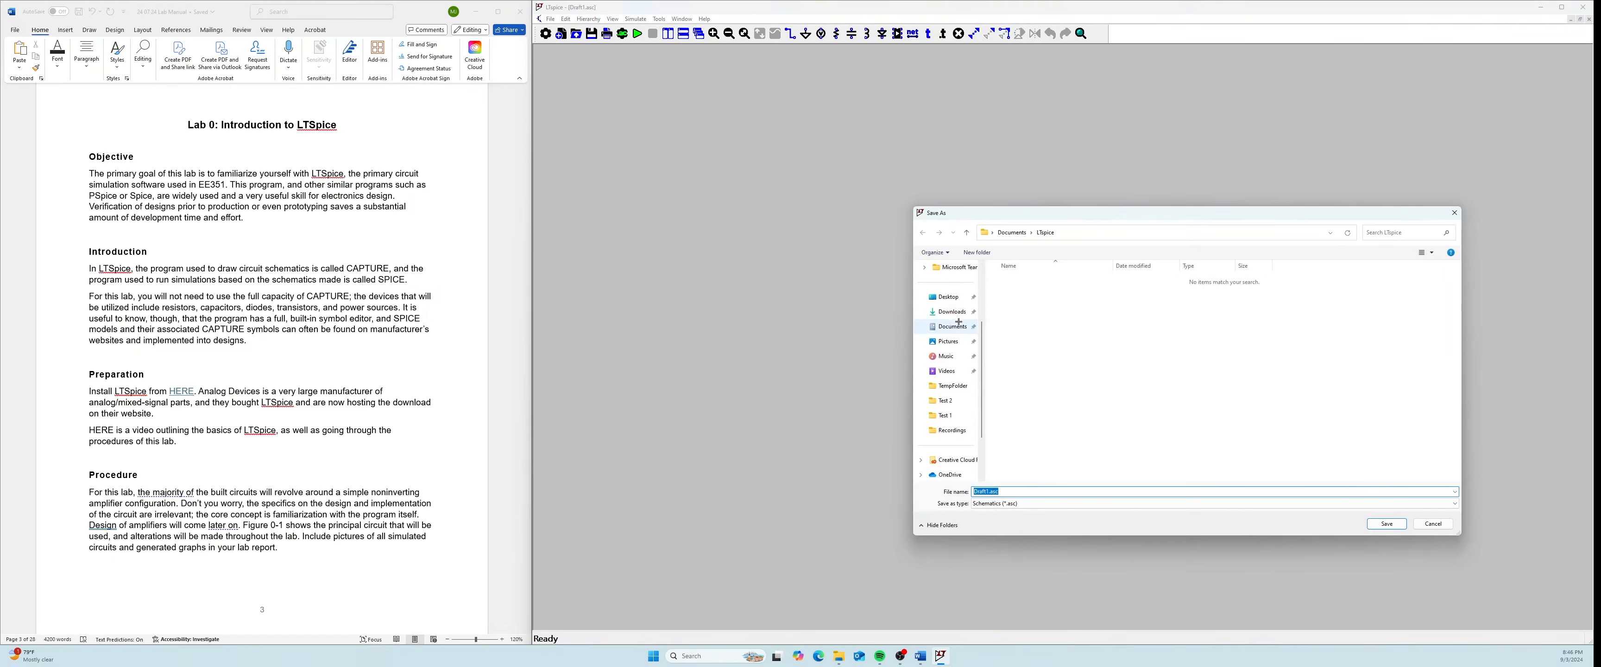
{"action": "left_click", "coordinate": [947, 429]}
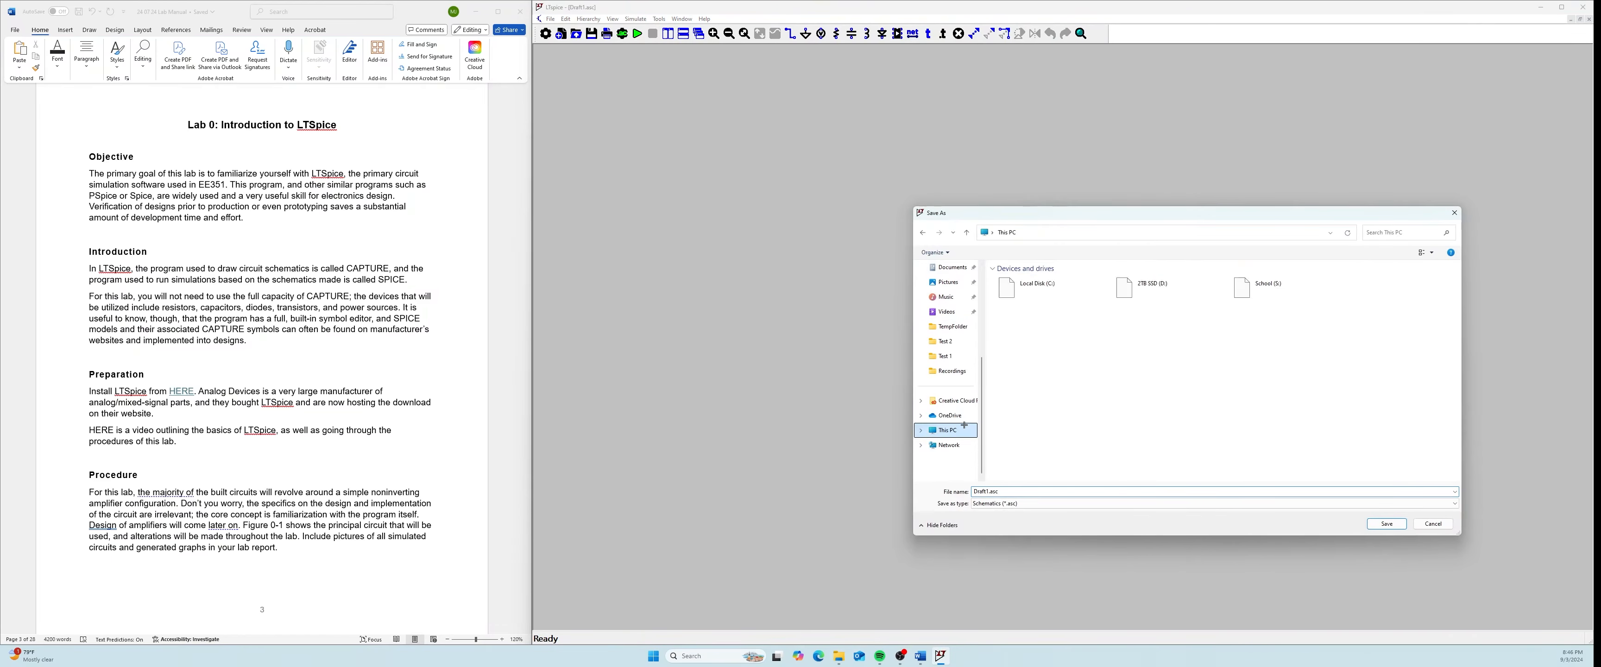
{"action": "double_click", "coordinate": [1268, 287]}
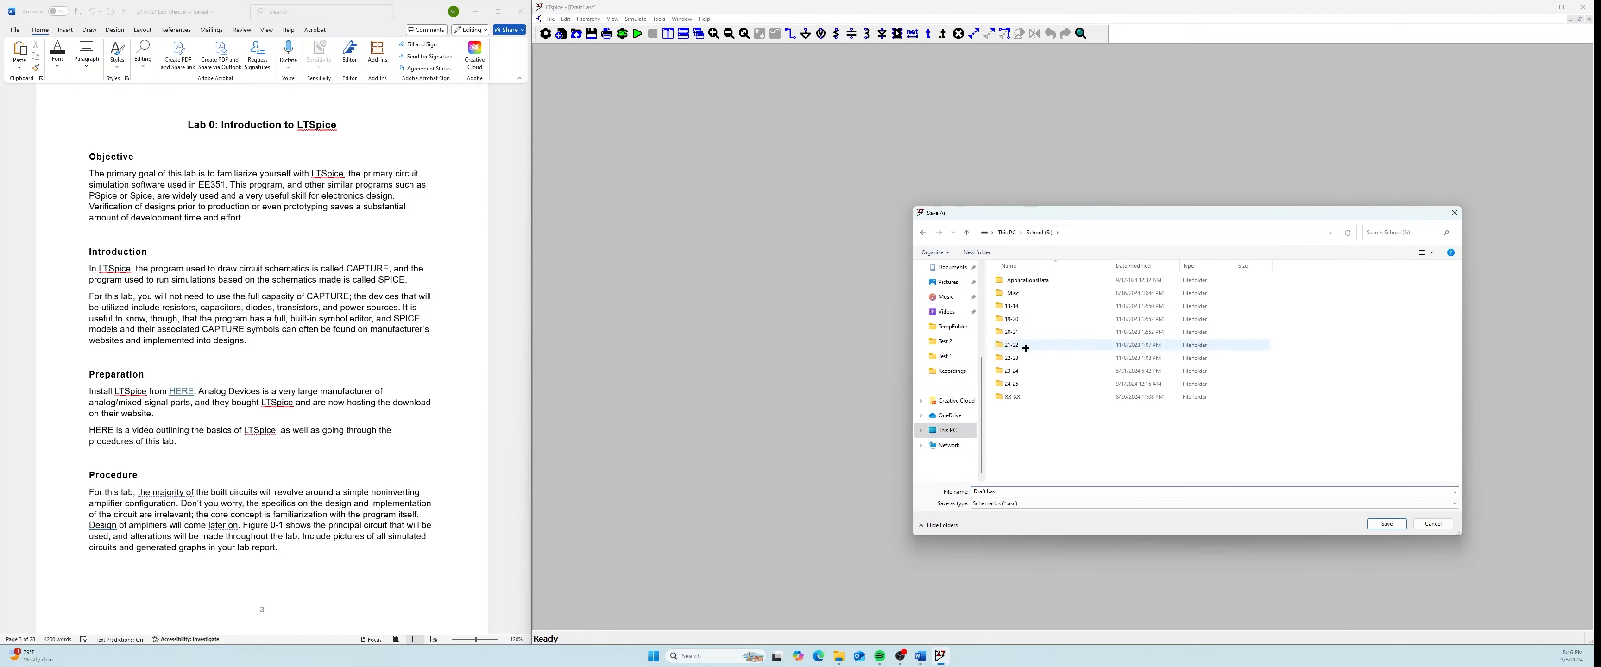
{"action": "double_click", "coordinate": [1015, 383]}
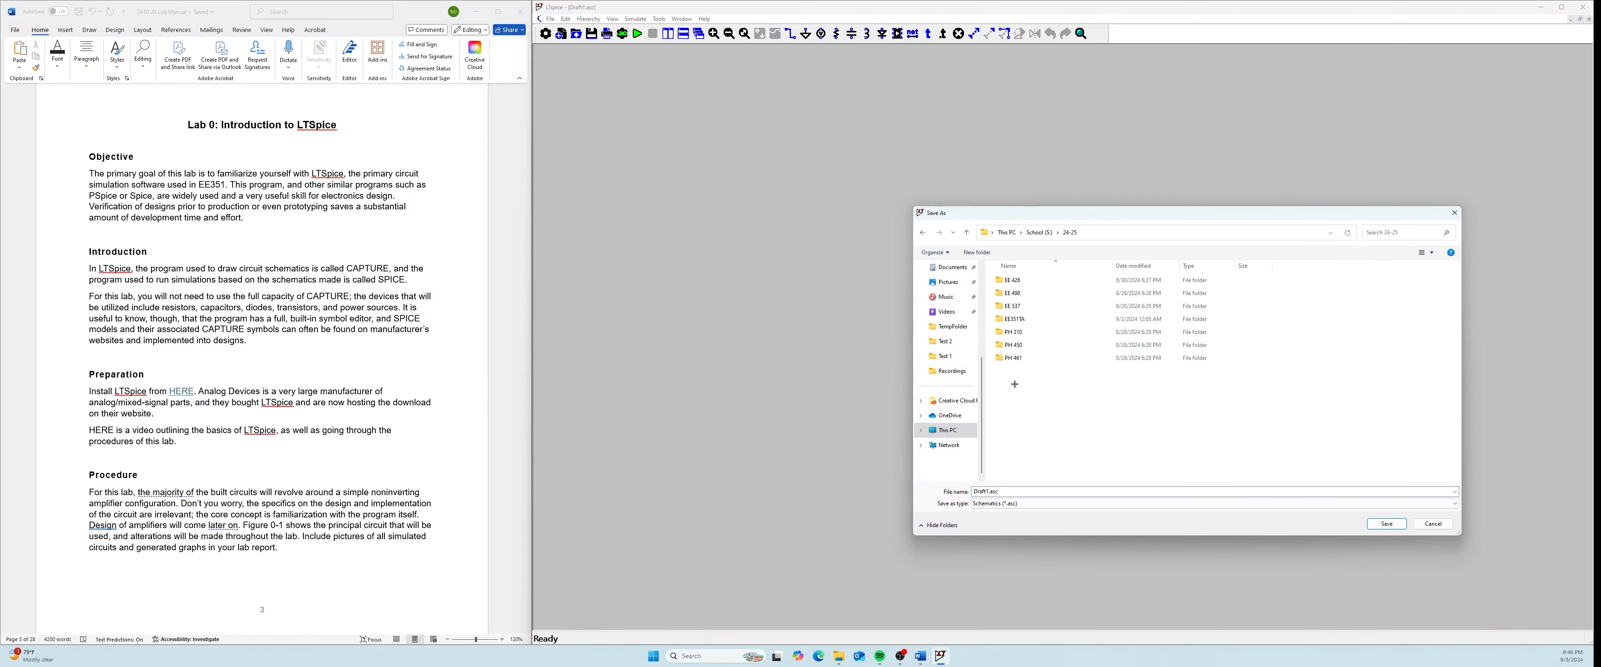
{"action": "double_click", "coordinate": [1014, 318]}
{"action": "right_click", "coordinate": [1024, 334]}
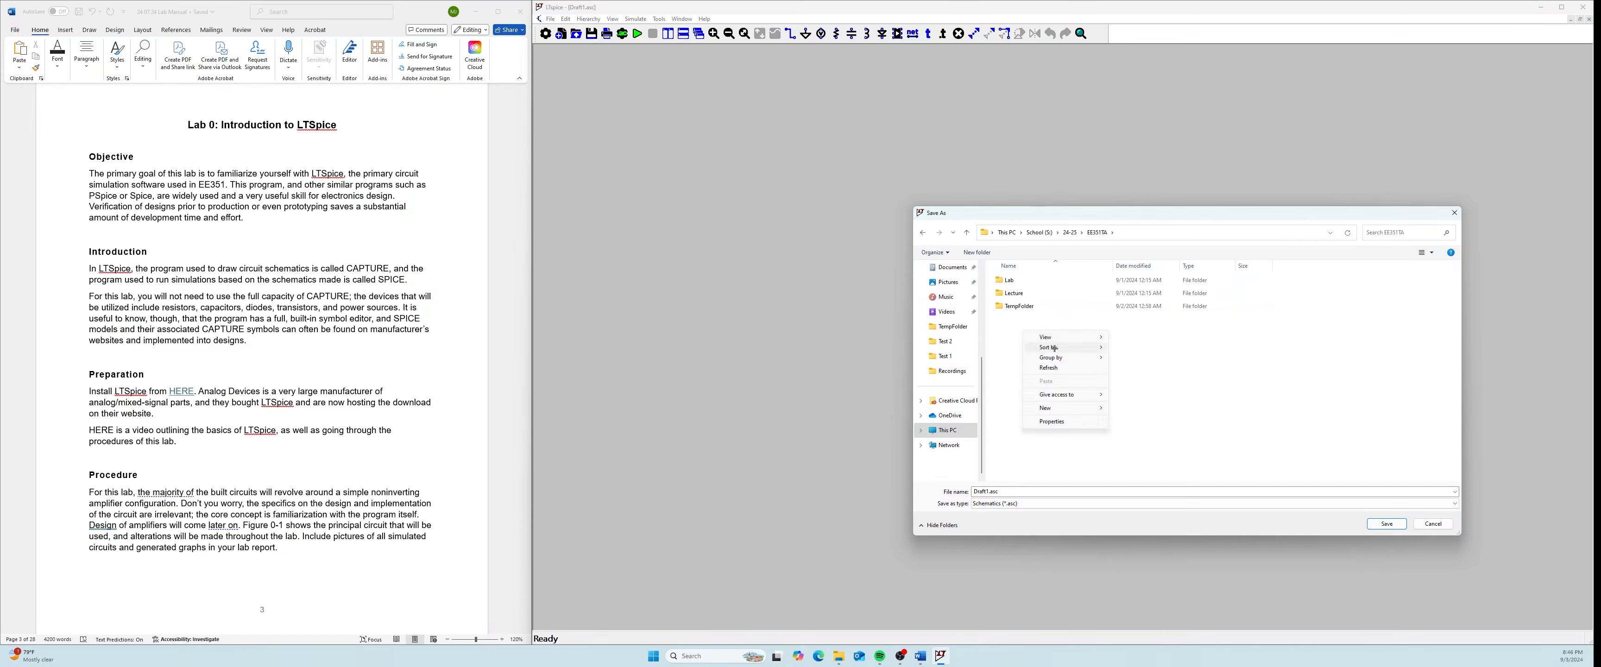
{"action": "left_click", "coordinate": [1114, 410]}
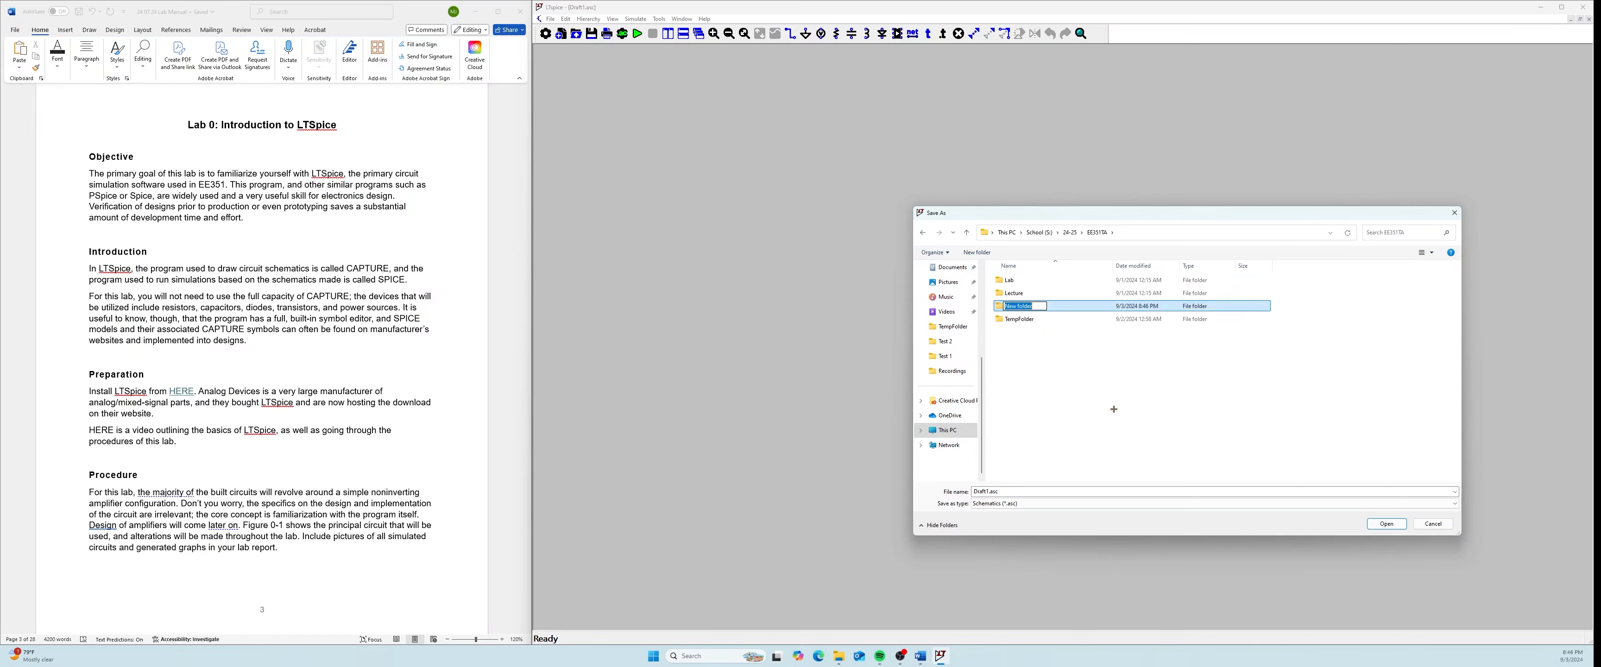
{"action": "type", "text": "Lab Demo"}
{"action": "key", "text": "Return"}
{"action": "key", "text": "Return"}
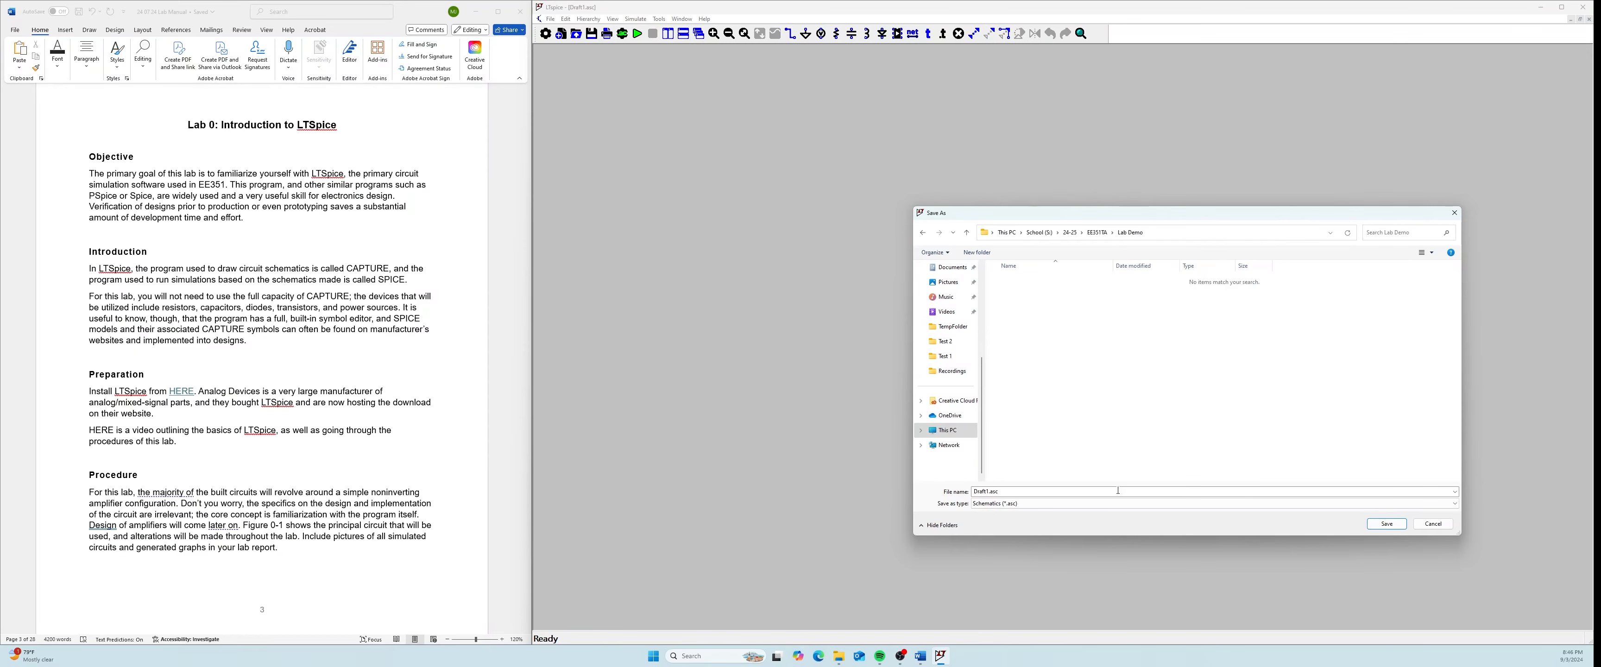
Save the schematic in that folder as LabDemo.asc
{"action": "left_click", "coordinate": [986, 492]}
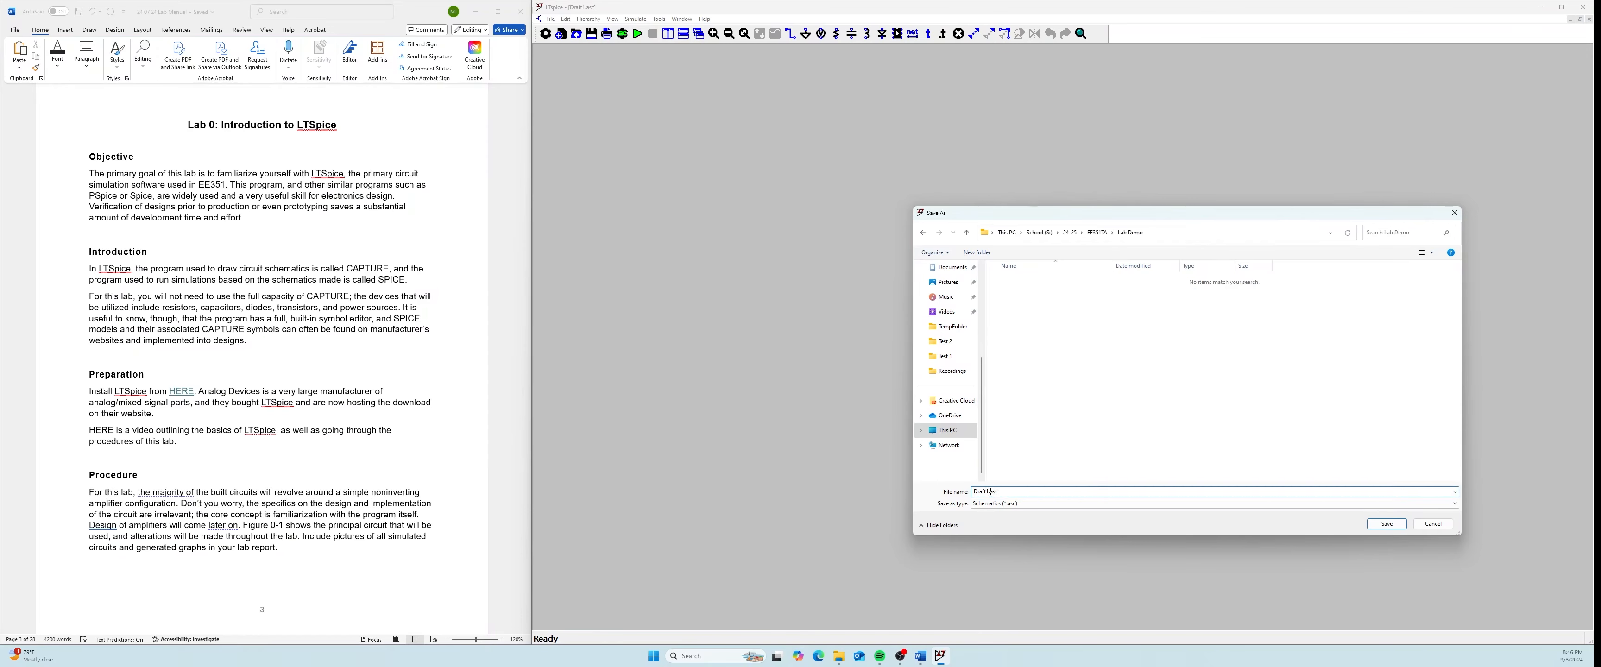
{"action": "key", "text": "BackSpace"}
{"action": "key", "text": "BackSpace"}
{"action": "key", "text": "BackSpace"}
{"action": "key", "text": "BackSpace"}
{"action": "key", "text": "BackSpace"}
{"action": "key", "text": "BackSpace"}
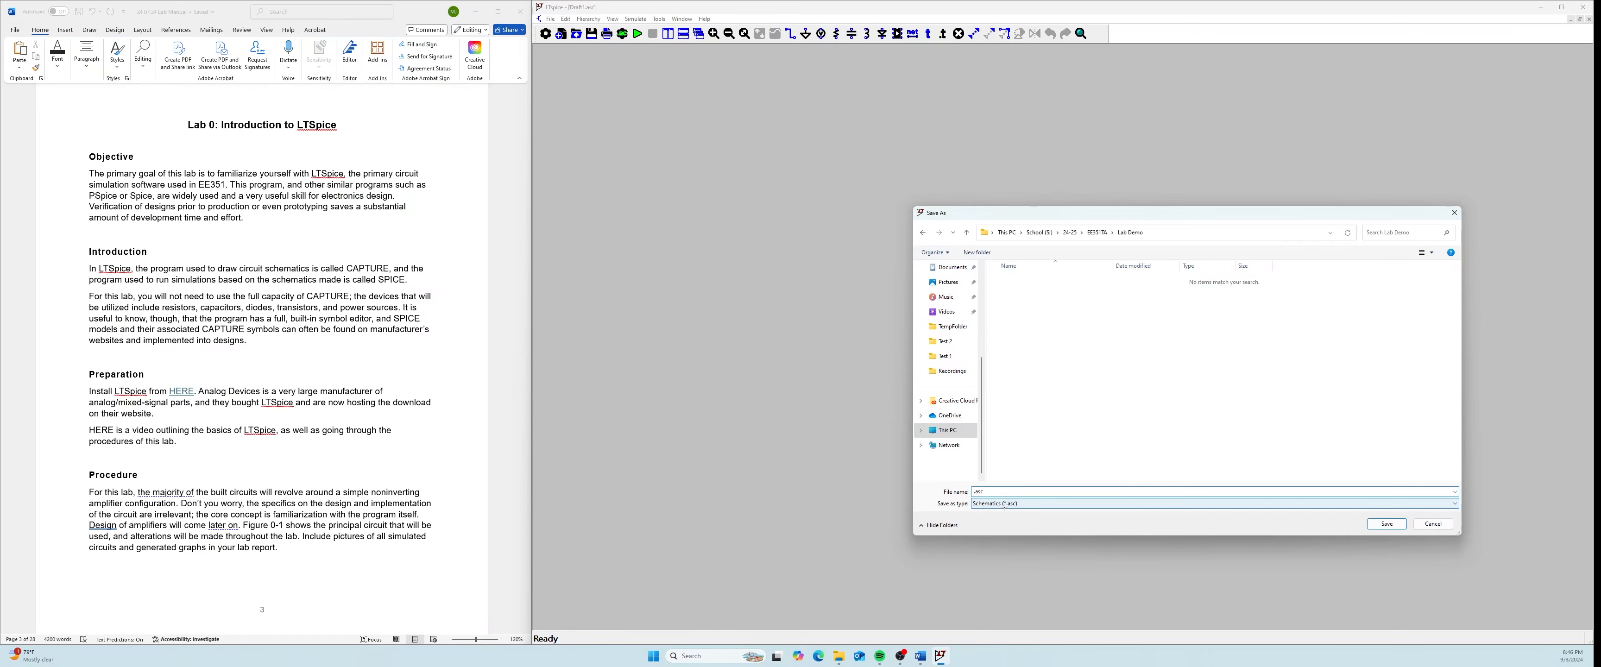
{"action": "type", "text": "LabDemo"}
{"action": "key", "text": "Return"}
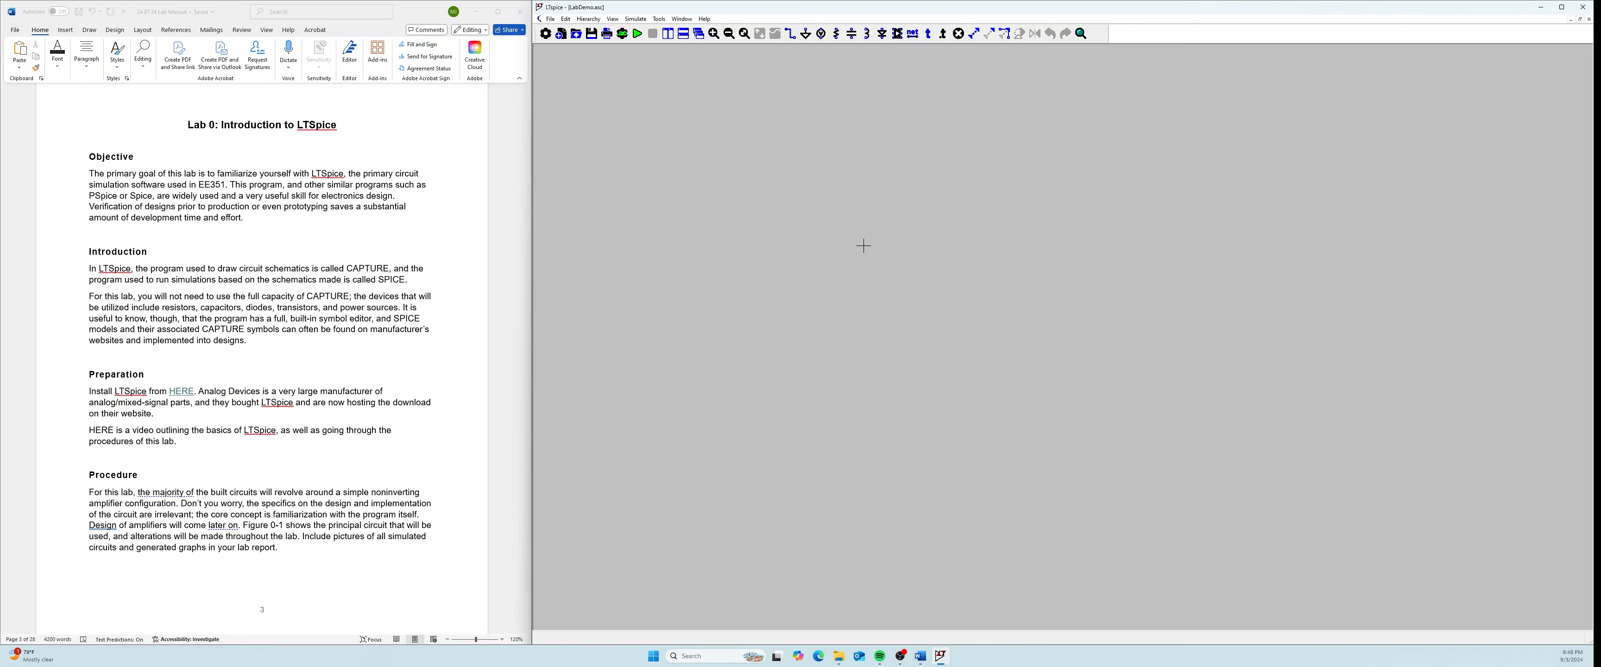
{"action": "key", "text": "F3"}
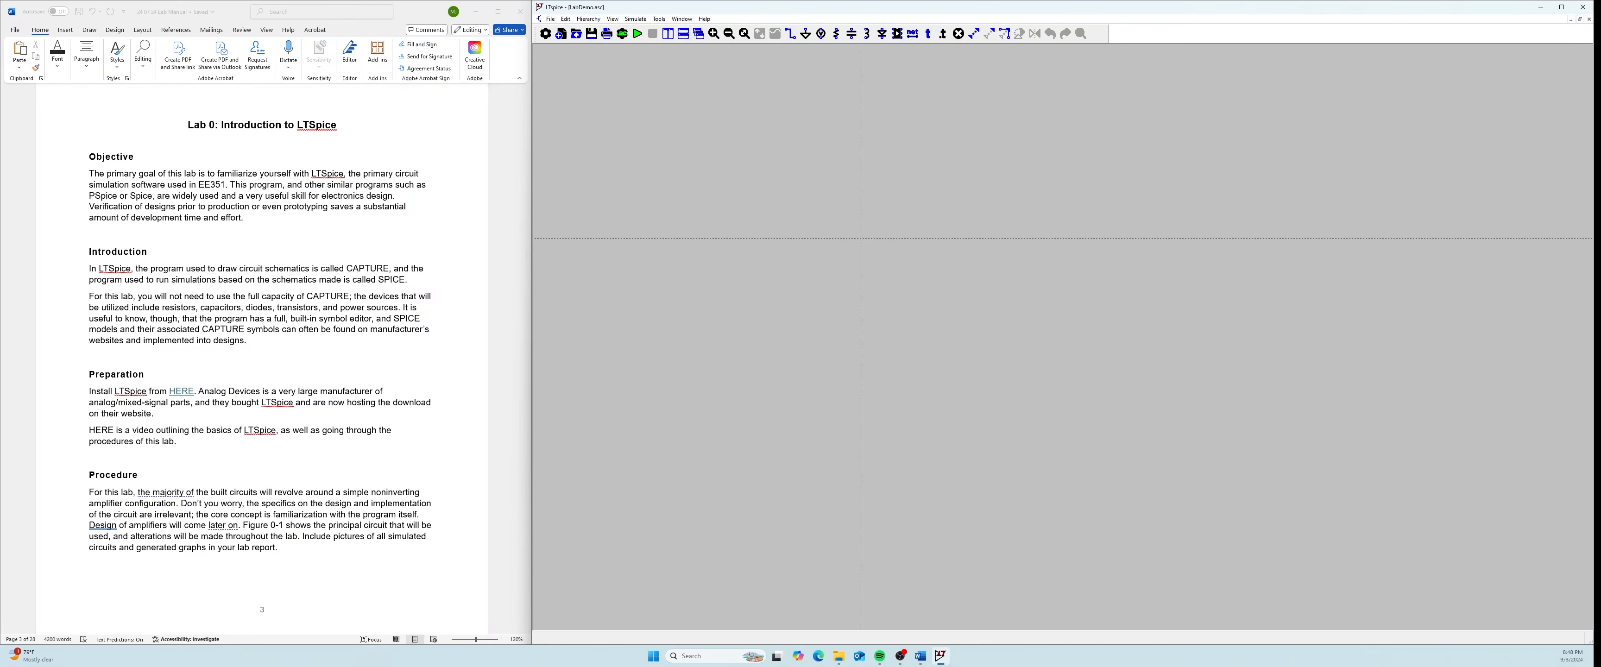
{"action": "key", "text": "r"}
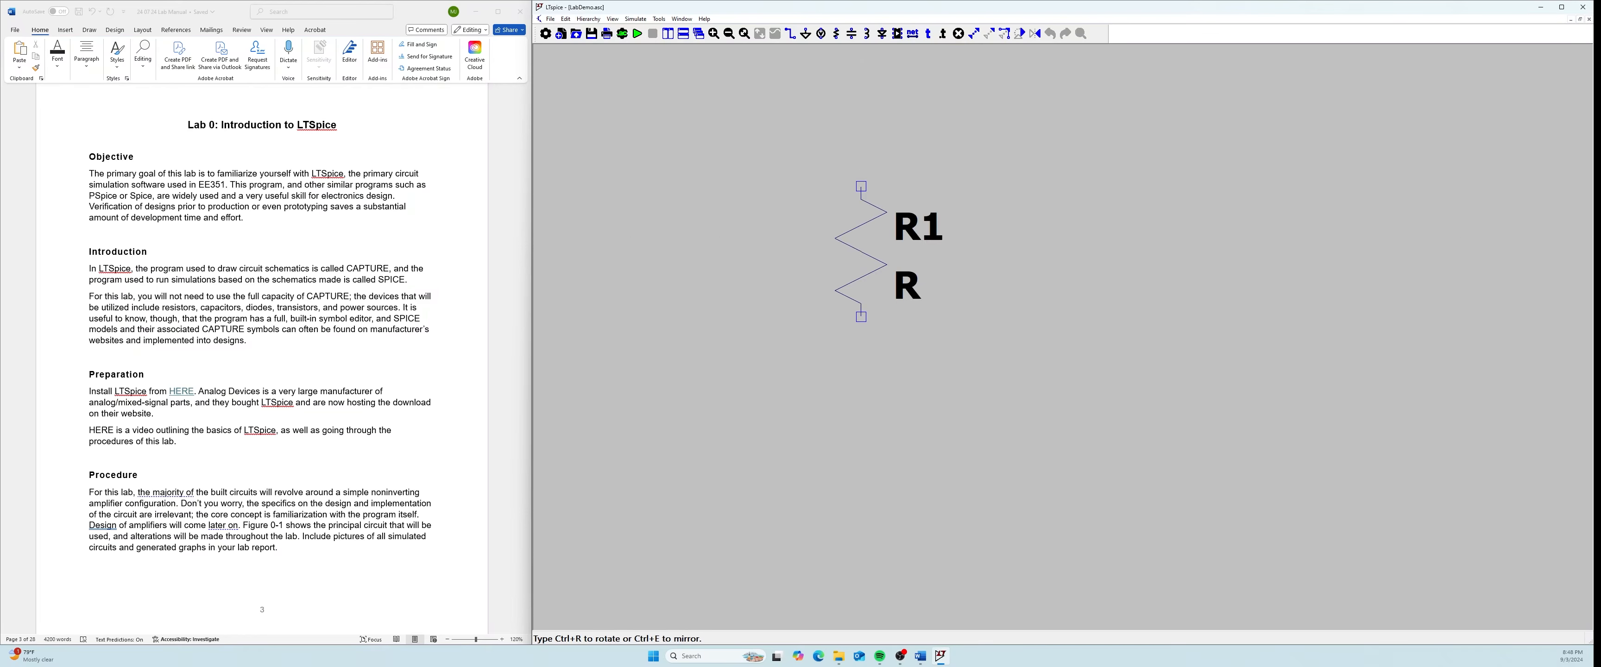
{"action": "key", "text": "c"}
{"action": "key", "text": "l"}
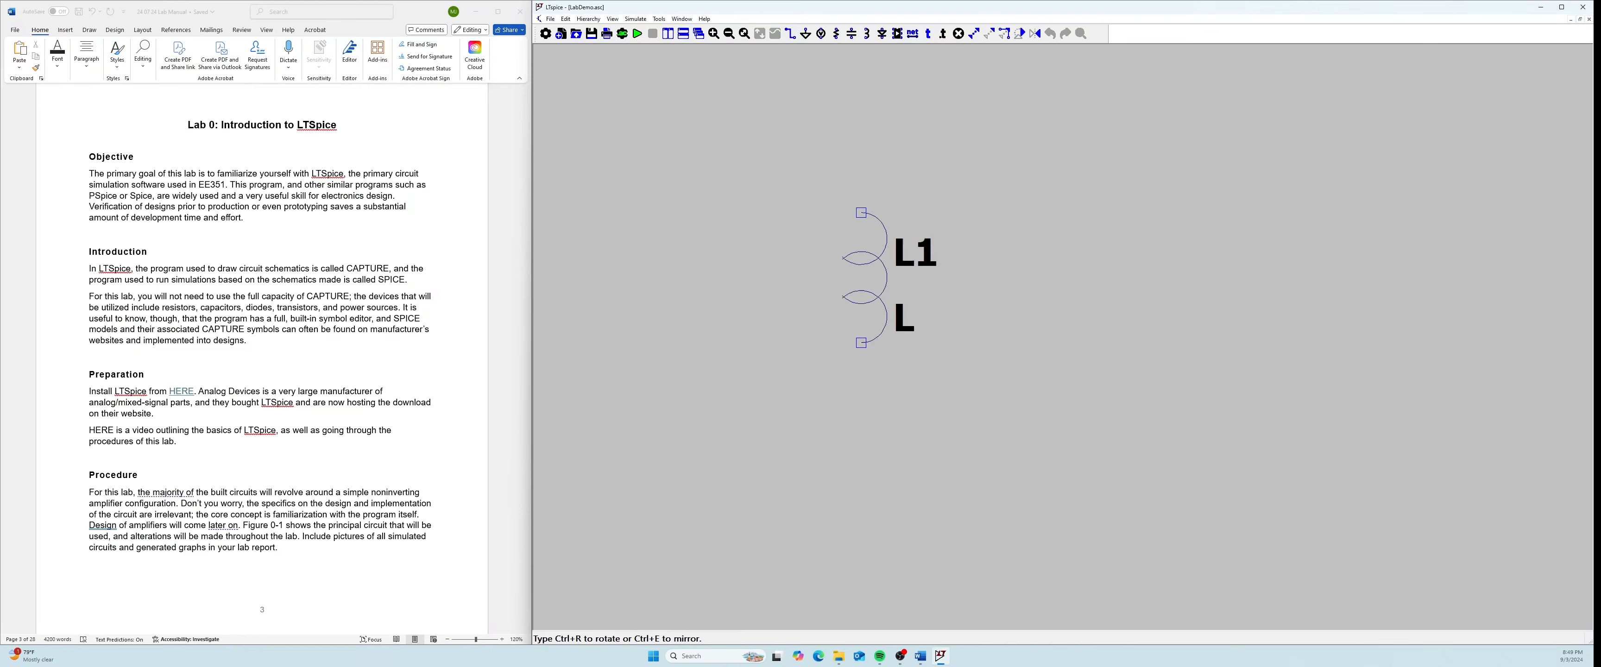
{"action": "key", "text": "F2"}
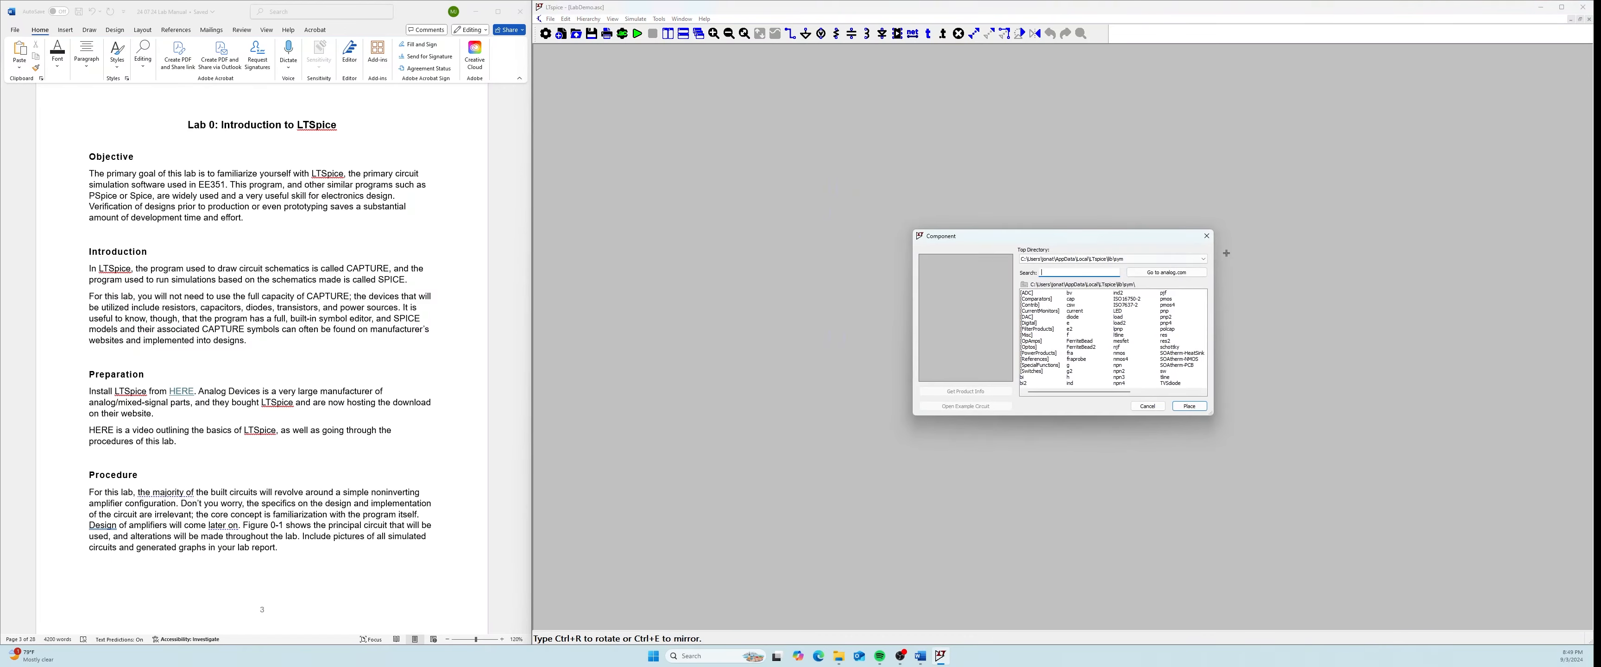
{"action": "left_click", "coordinate": [1206, 236]}
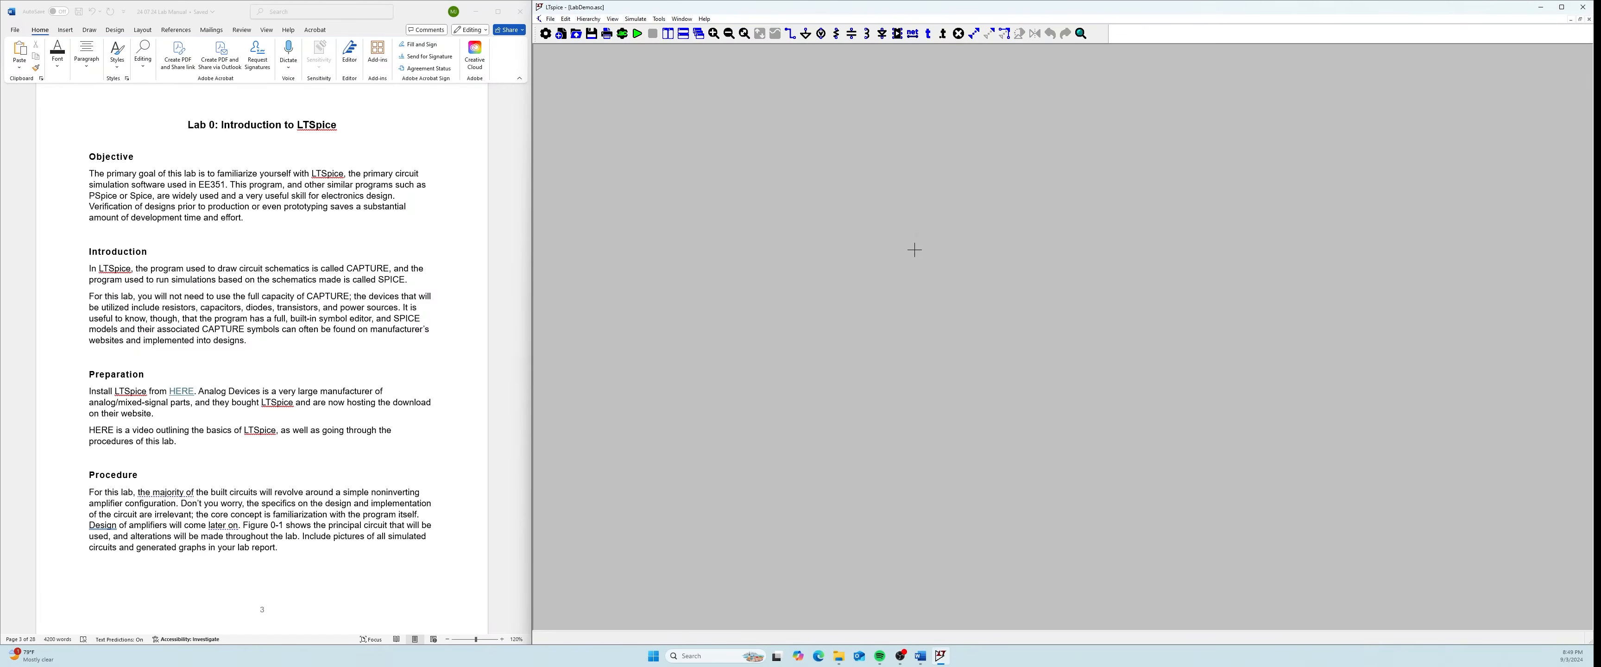
Try the Delete, Copy, Text and SPICE directive hotkeys, dismissing each dialog unused
{"action": "key", "text": "Delete"}
{"action": "key", "text": "ctrl+c"}
{"action": "key", "text": "t"}
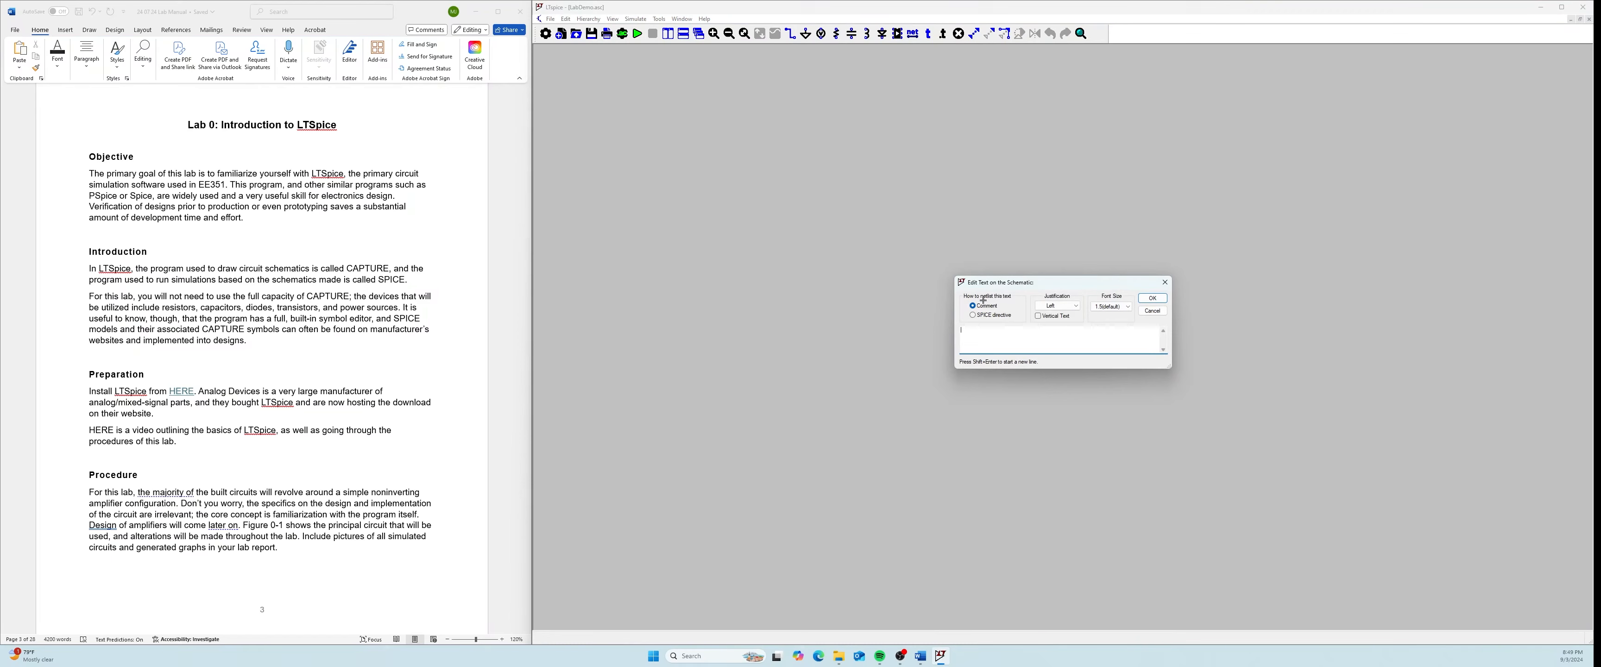
{"action": "left_click", "coordinate": [1165, 283]}
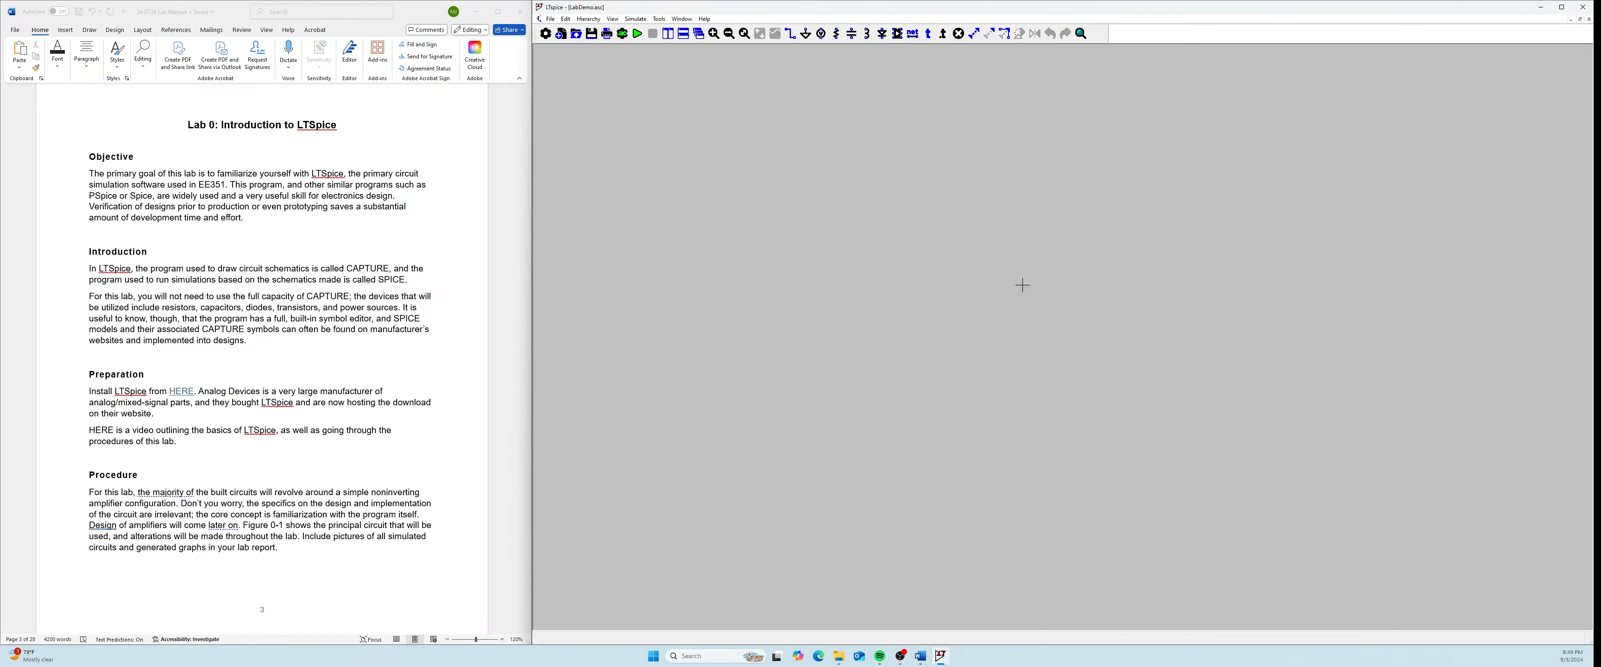
{"action": "key", "text": "s"}
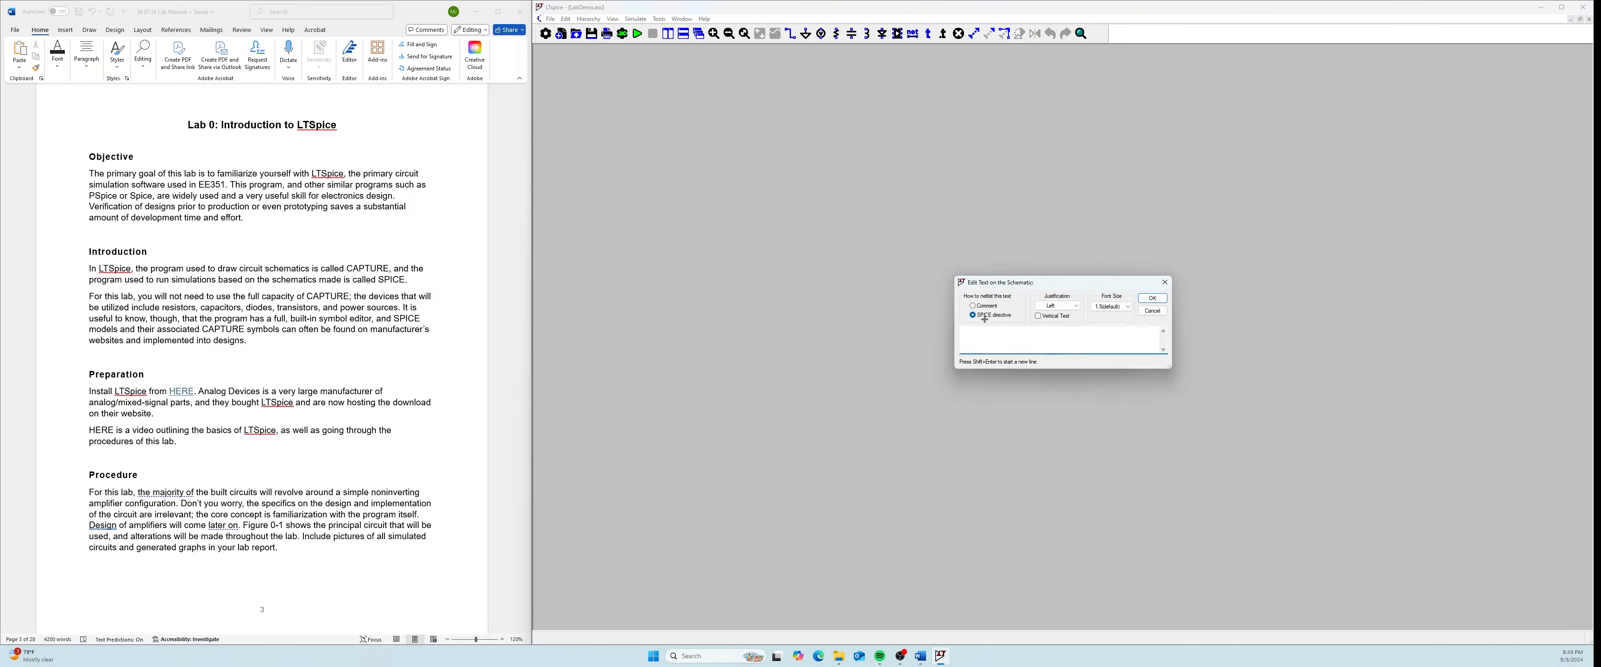
{"action": "key", "text": "Escape"}
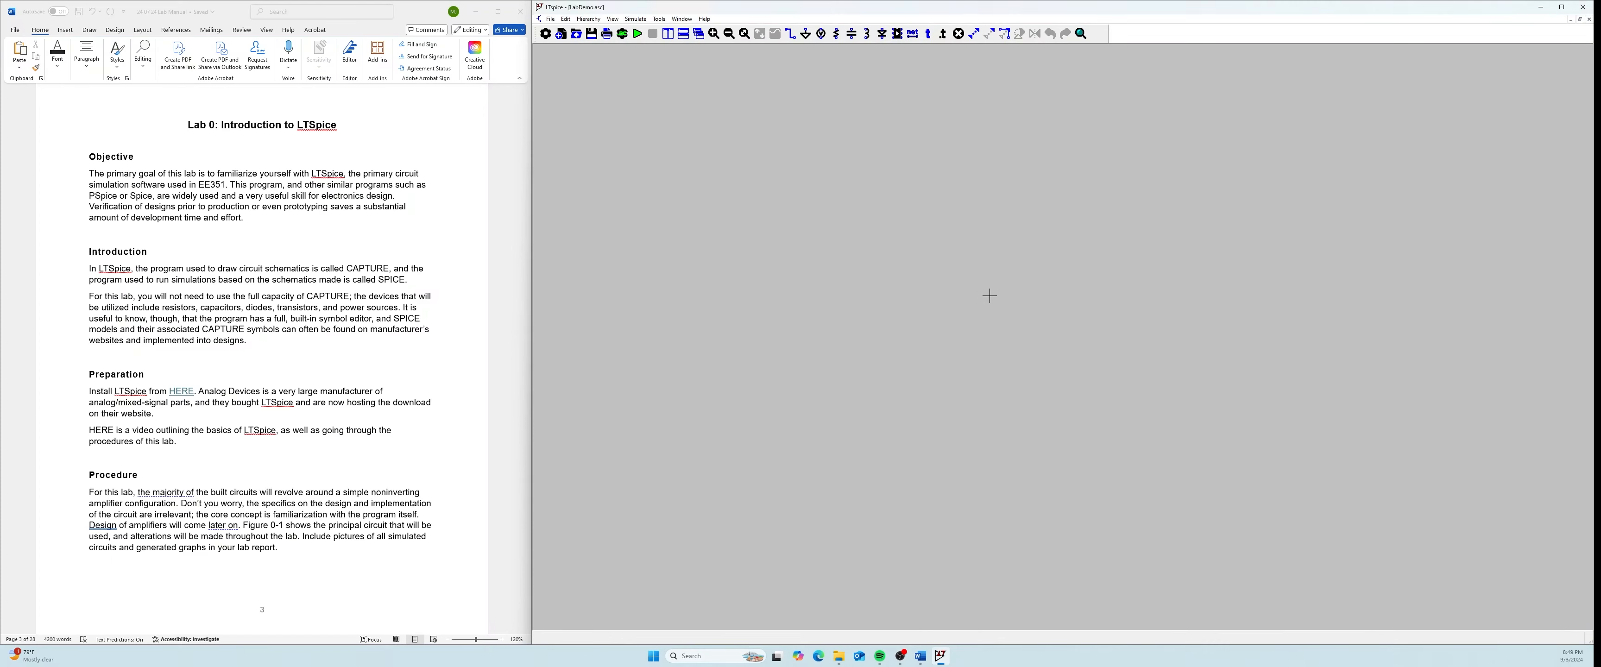
Place a blue 'test' comment, then a black 'test' SPICE directive just beneath it
{"action": "key", "text": "t"}
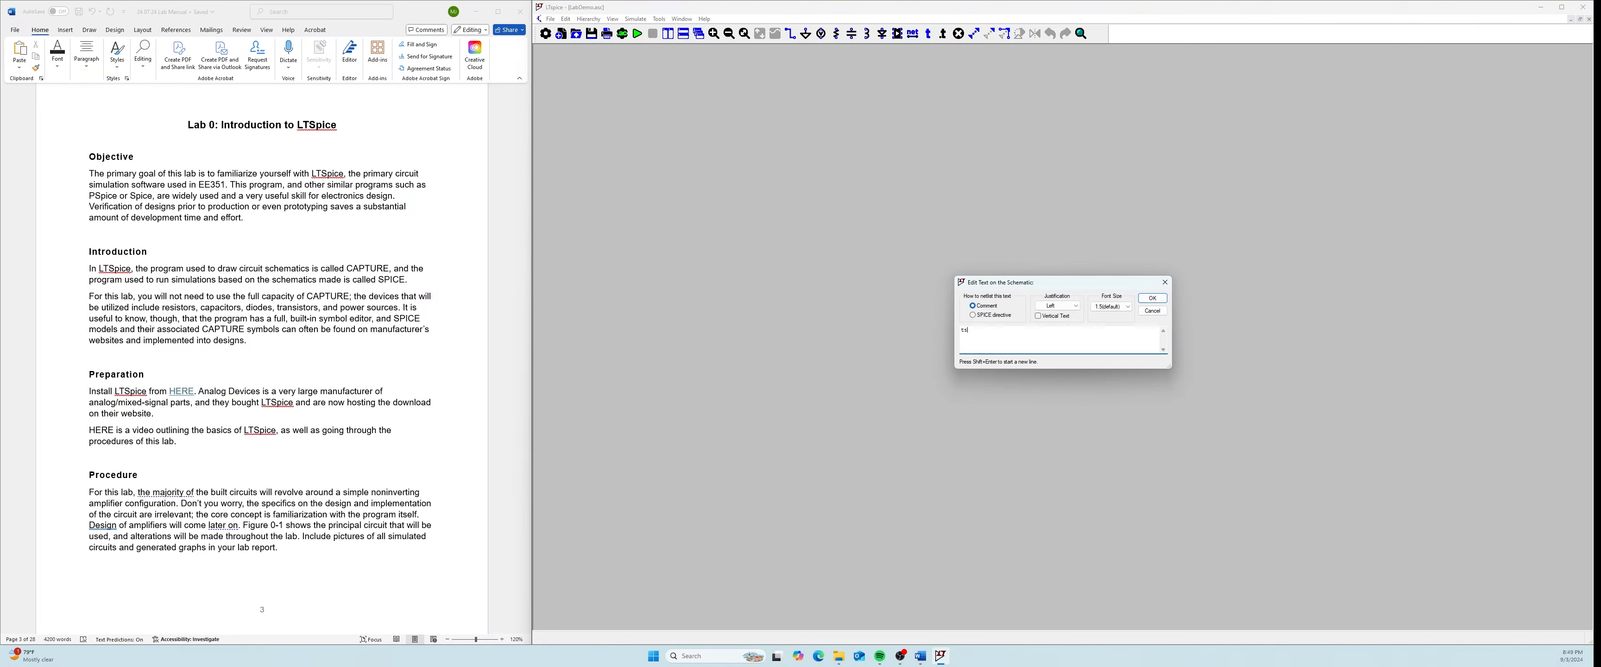
{"action": "key", "text": "Return"}
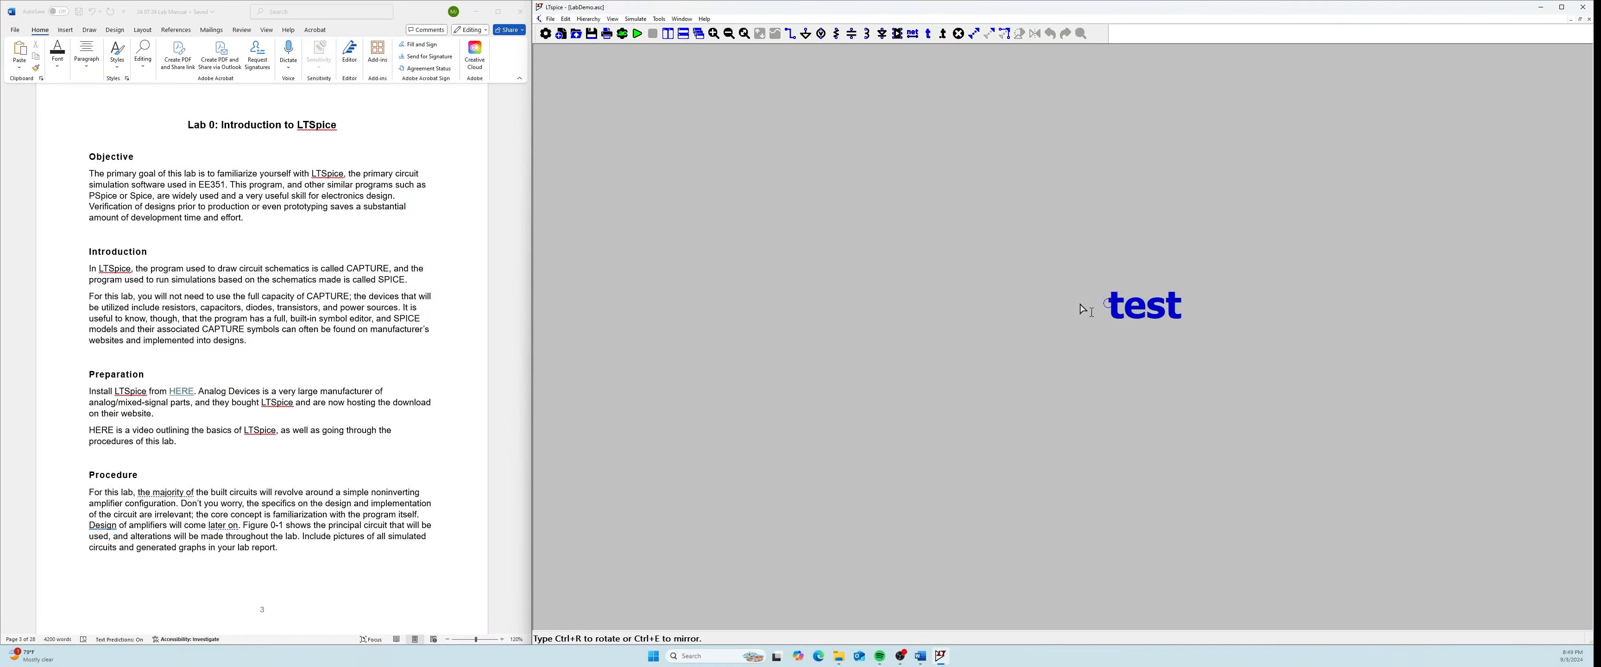
{"action": "left_click", "coordinate": [990, 279]}
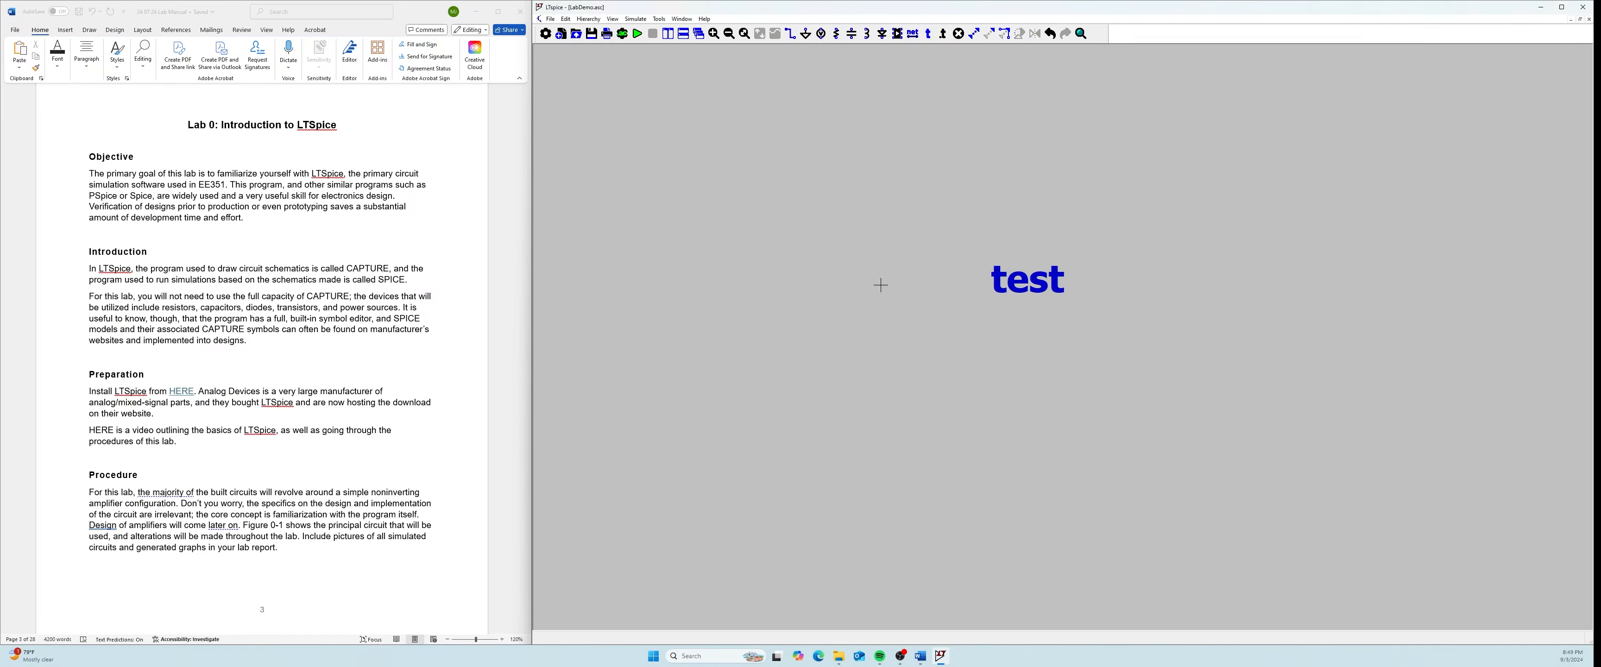
{"action": "key", "text": "s"}
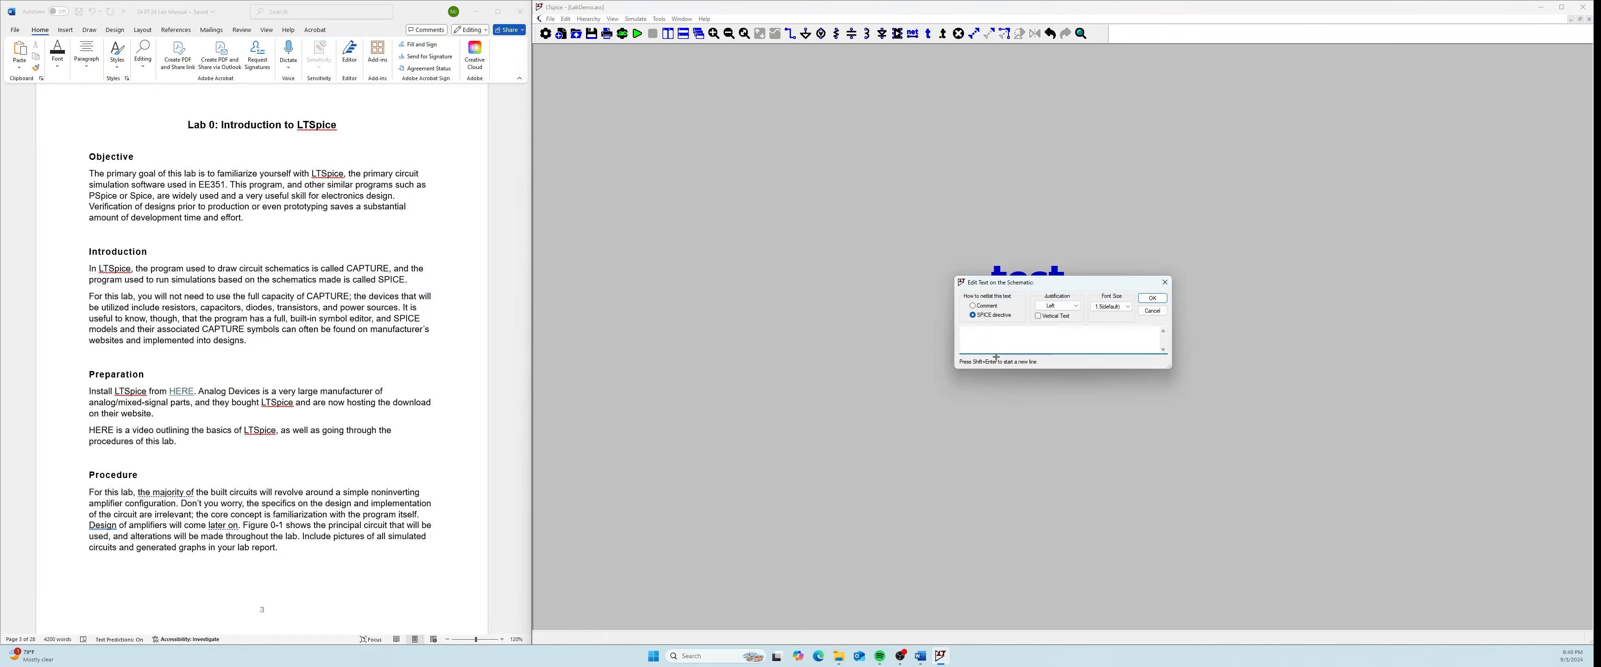
{"action": "key", "text": "Return"}
{"action": "left_click", "coordinate": [999, 324]}
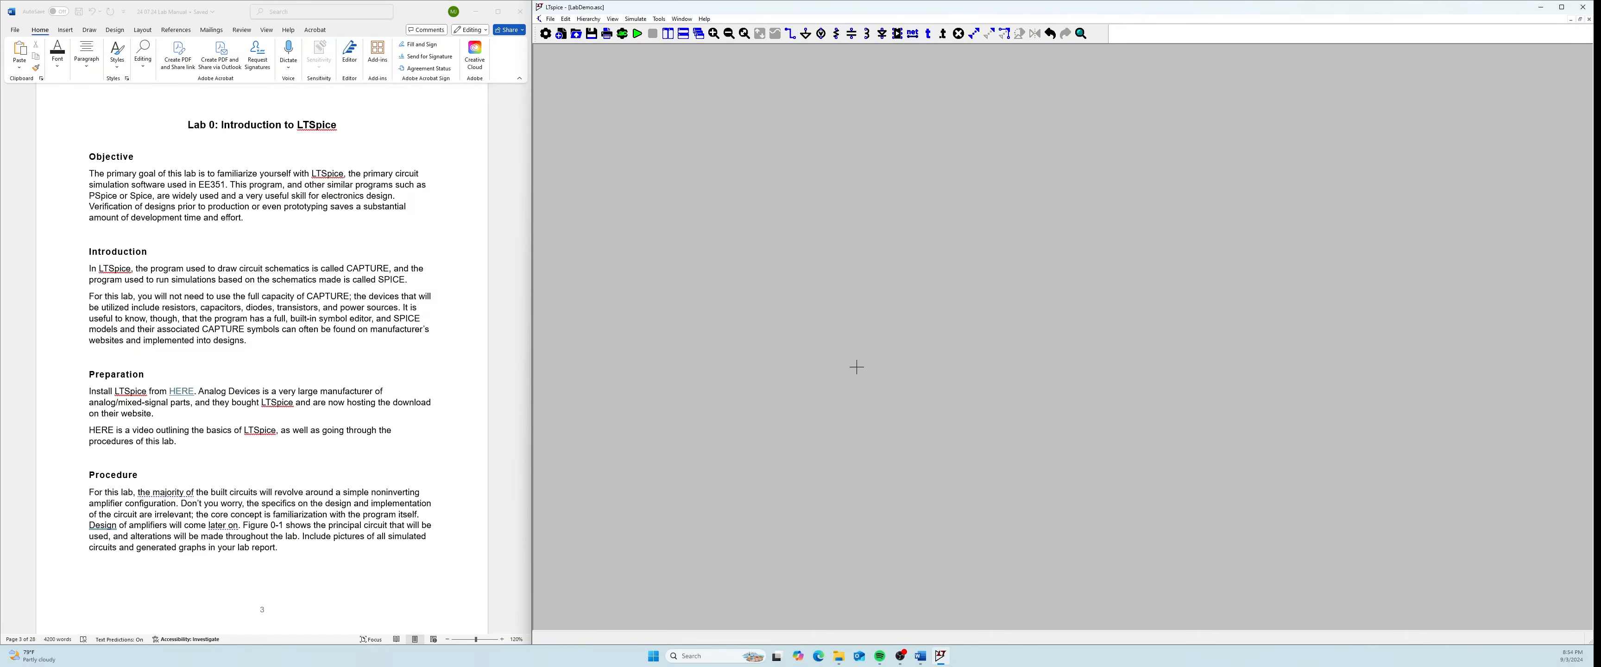
{"action": "key", "text": "v"}
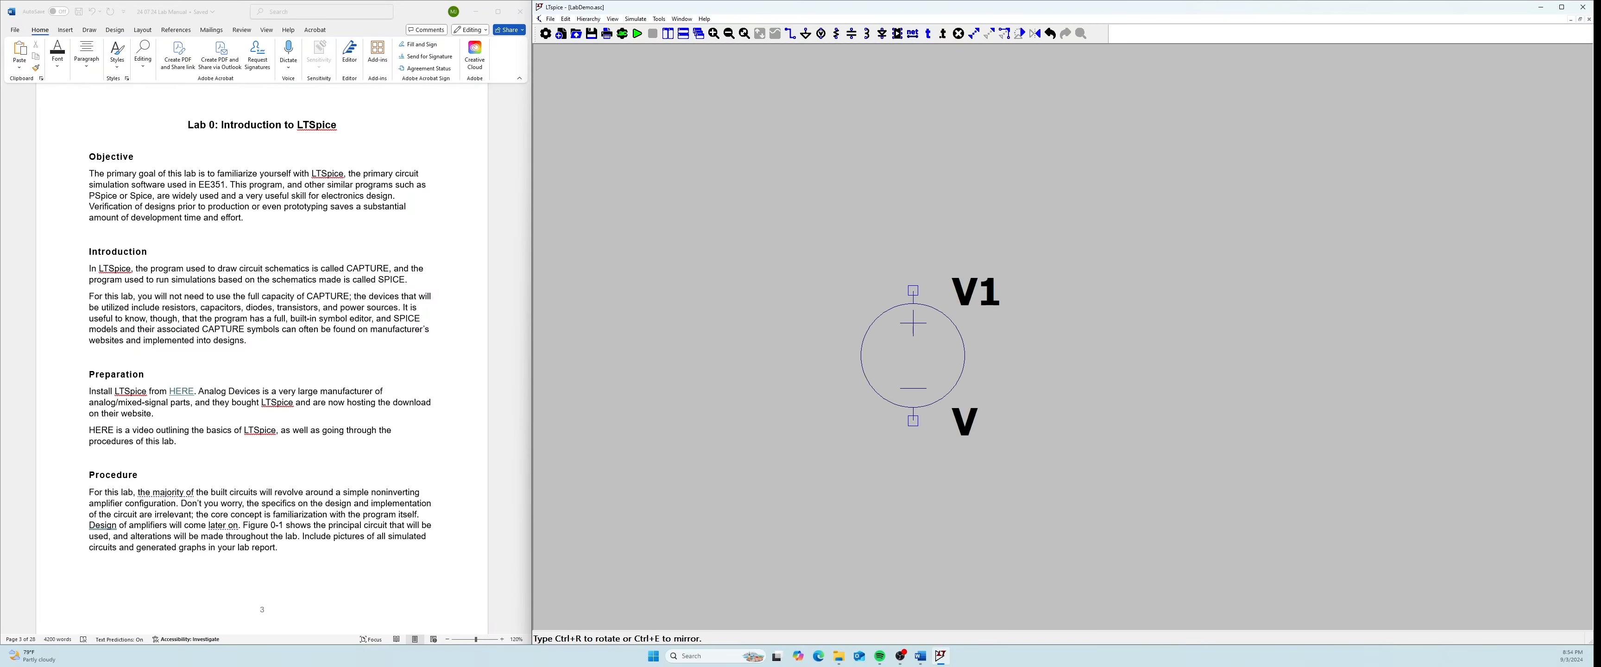
{"action": "key", "text": "d"}
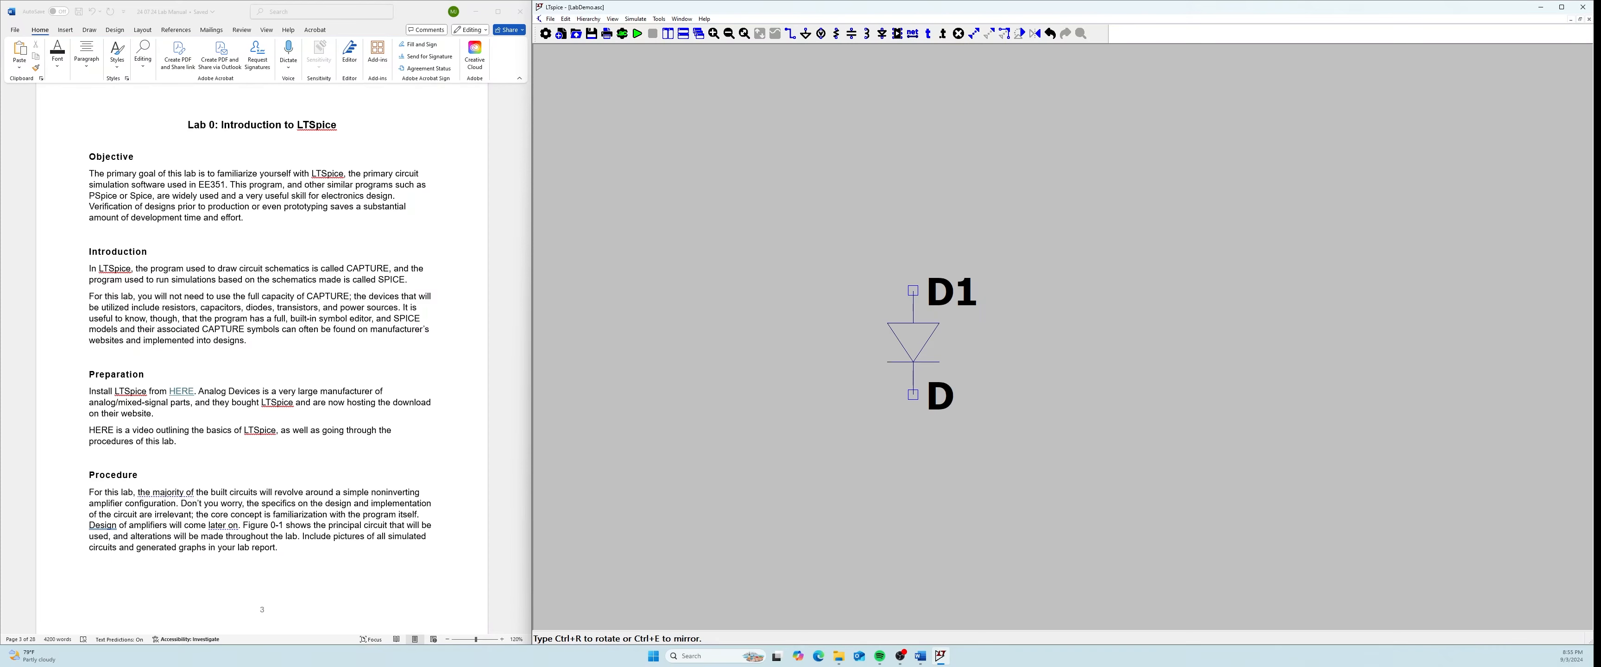
{"action": "key", "text": "g"}
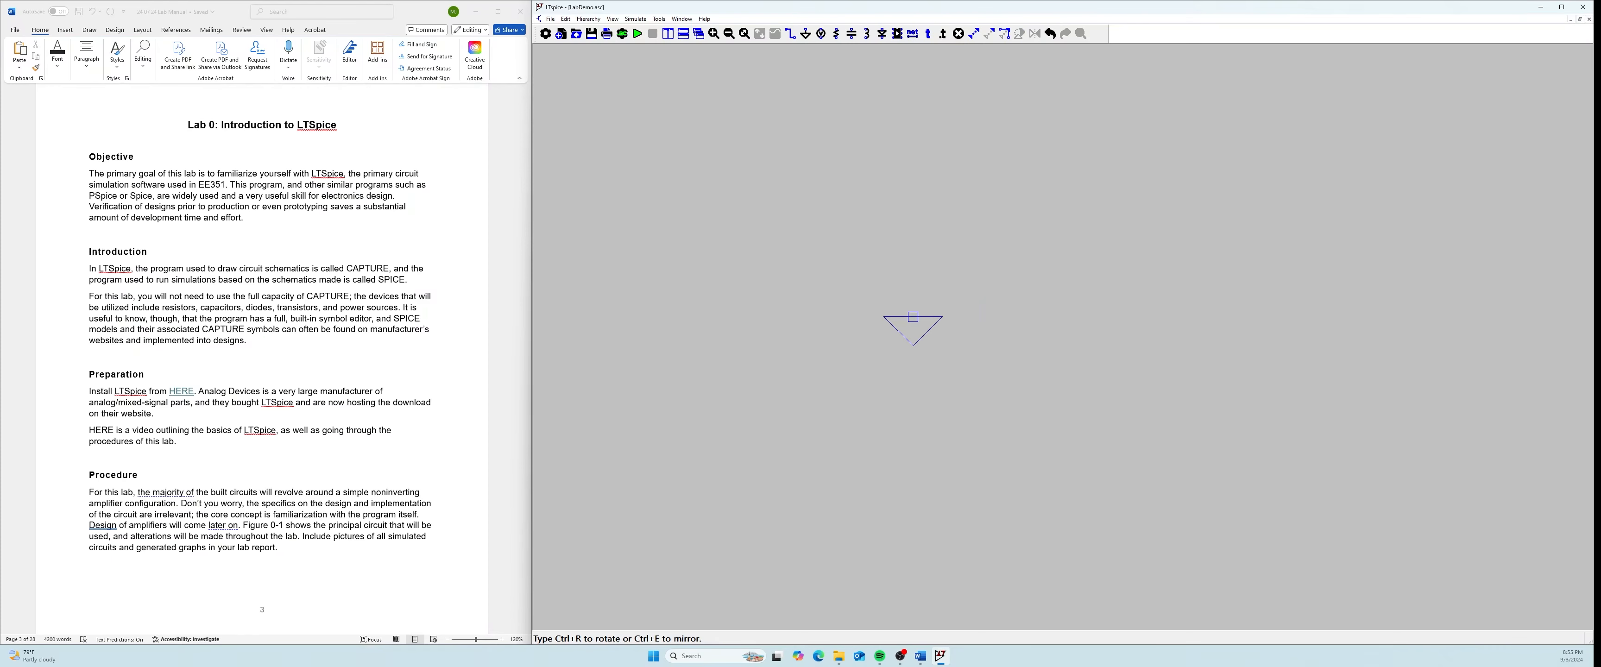
{"action": "key", "text": "F4"}
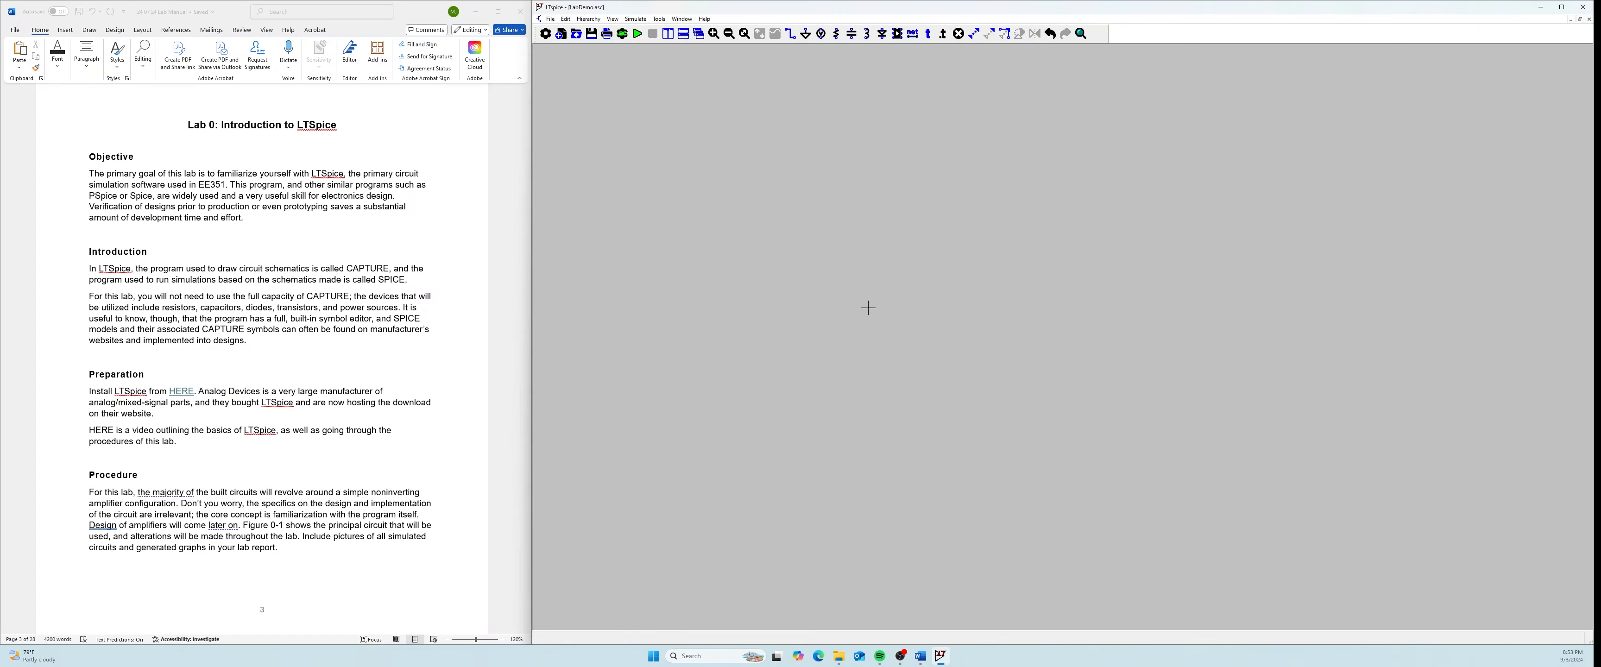
{"action": "key", "text": "F2"}
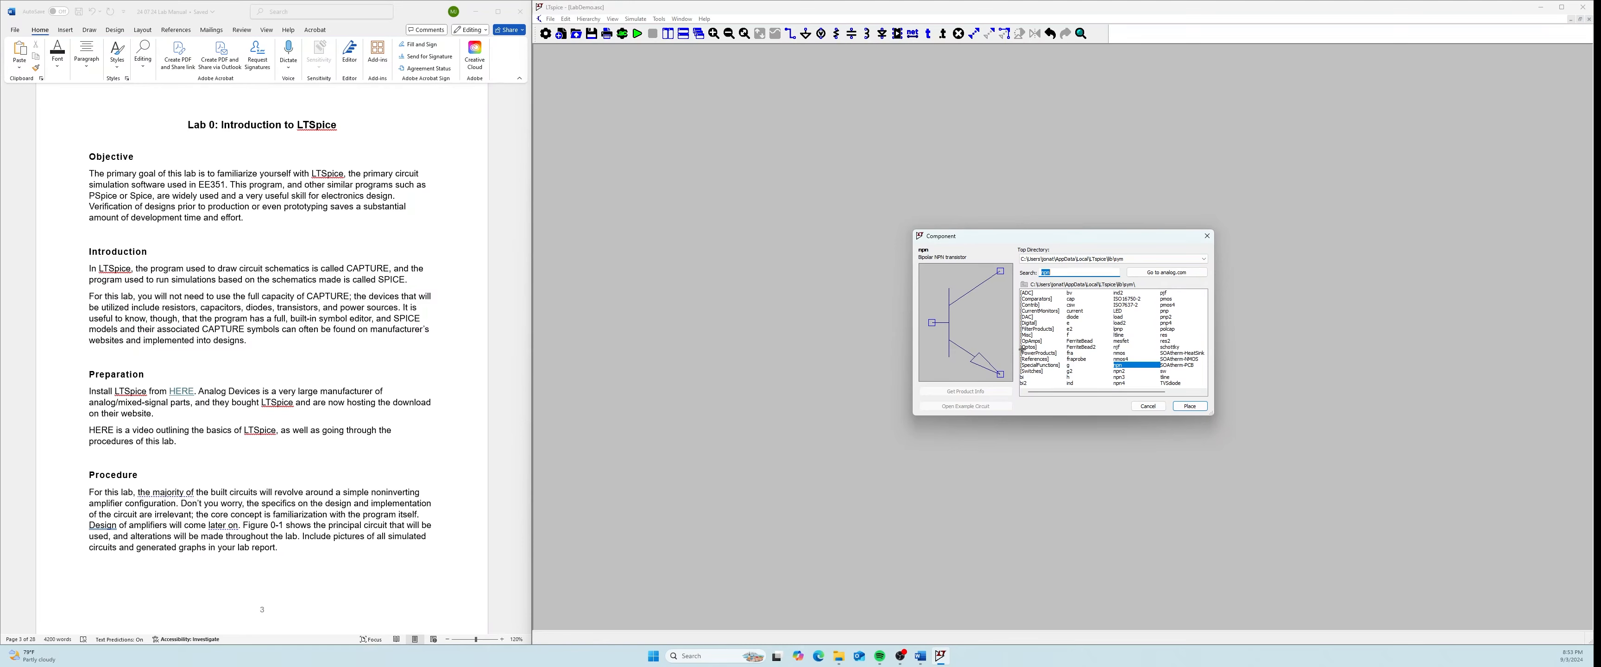
Preview the [OpAmps], nmos, npn and pmos symbols, then place the npn transistor
{"action": "left_click", "coordinate": [1044, 341]}
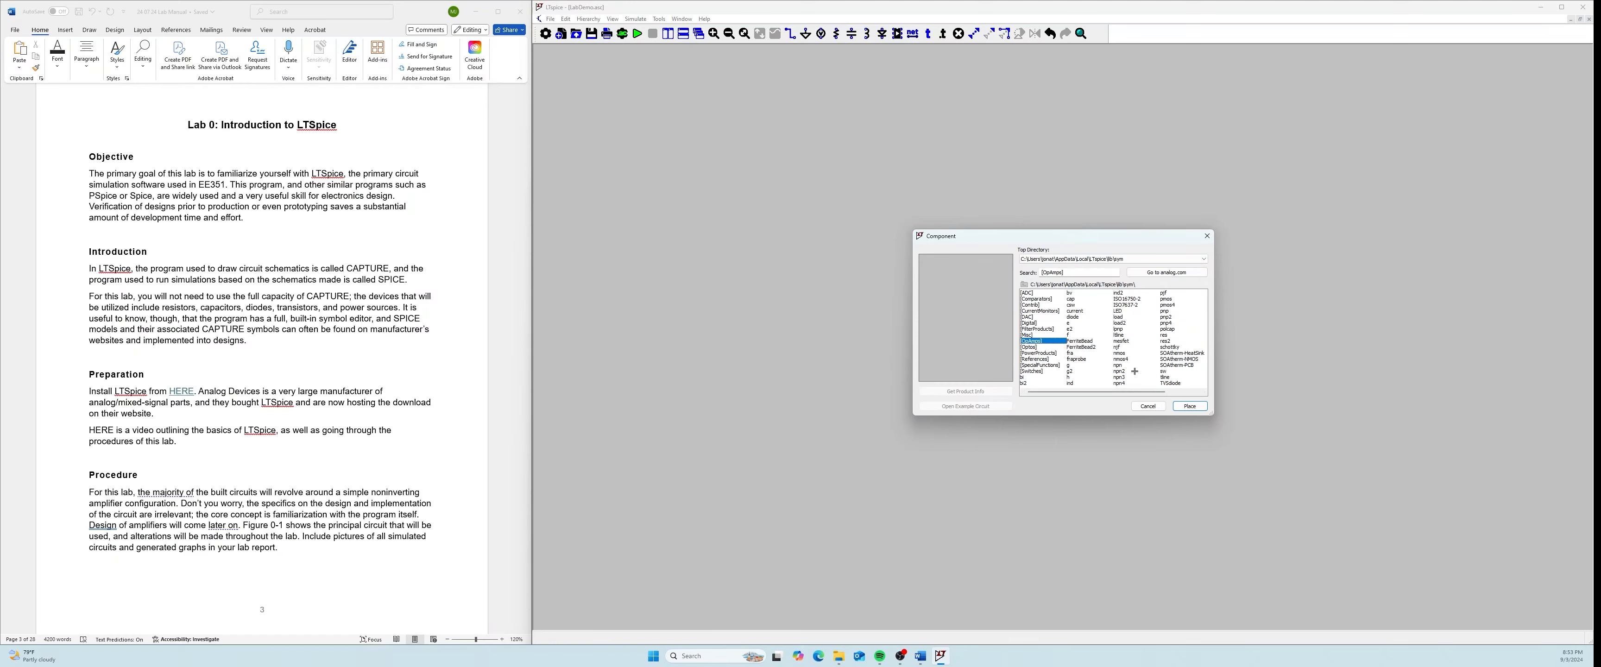
{"action": "left_click", "coordinate": [1123, 353]}
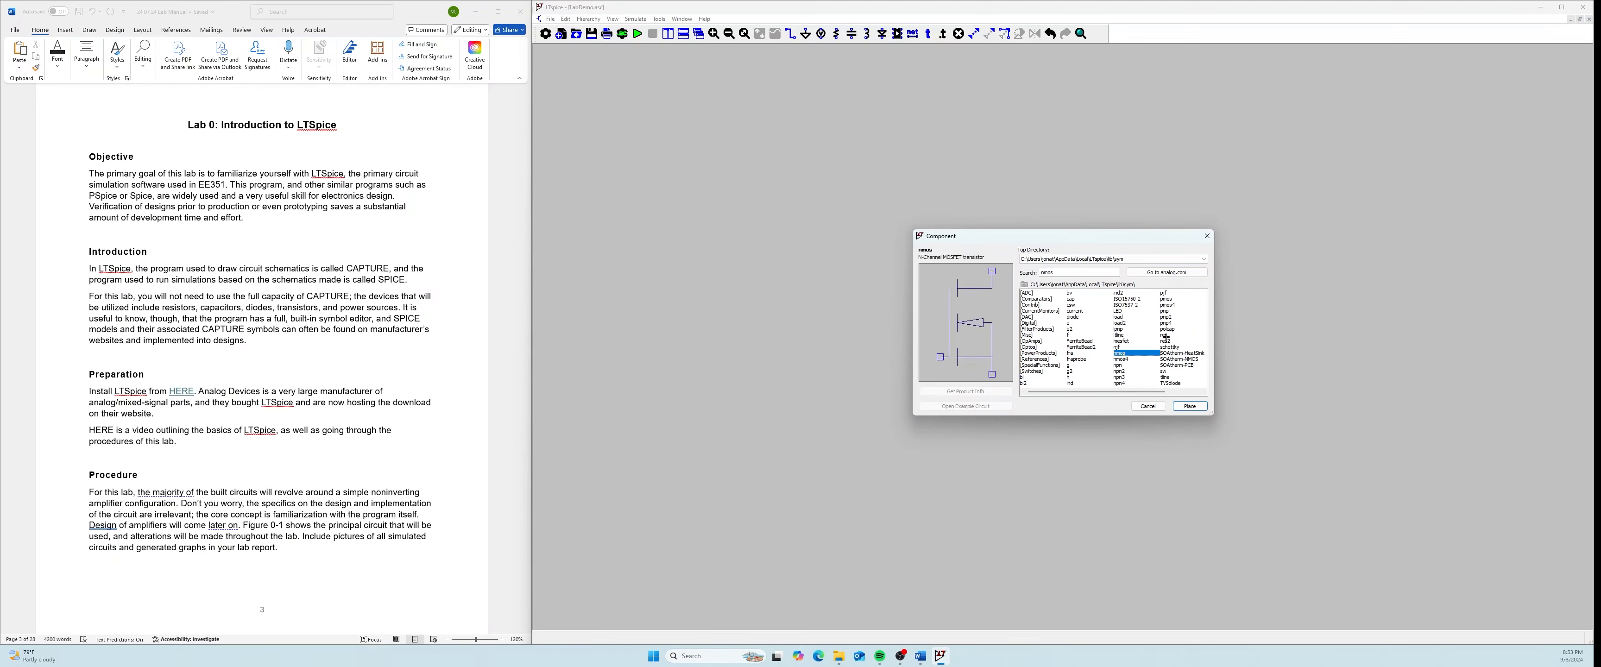
{"action": "left_click", "coordinate": [1165, 310]}
{"action": "left_click", "coordinate": [1119, 365]}
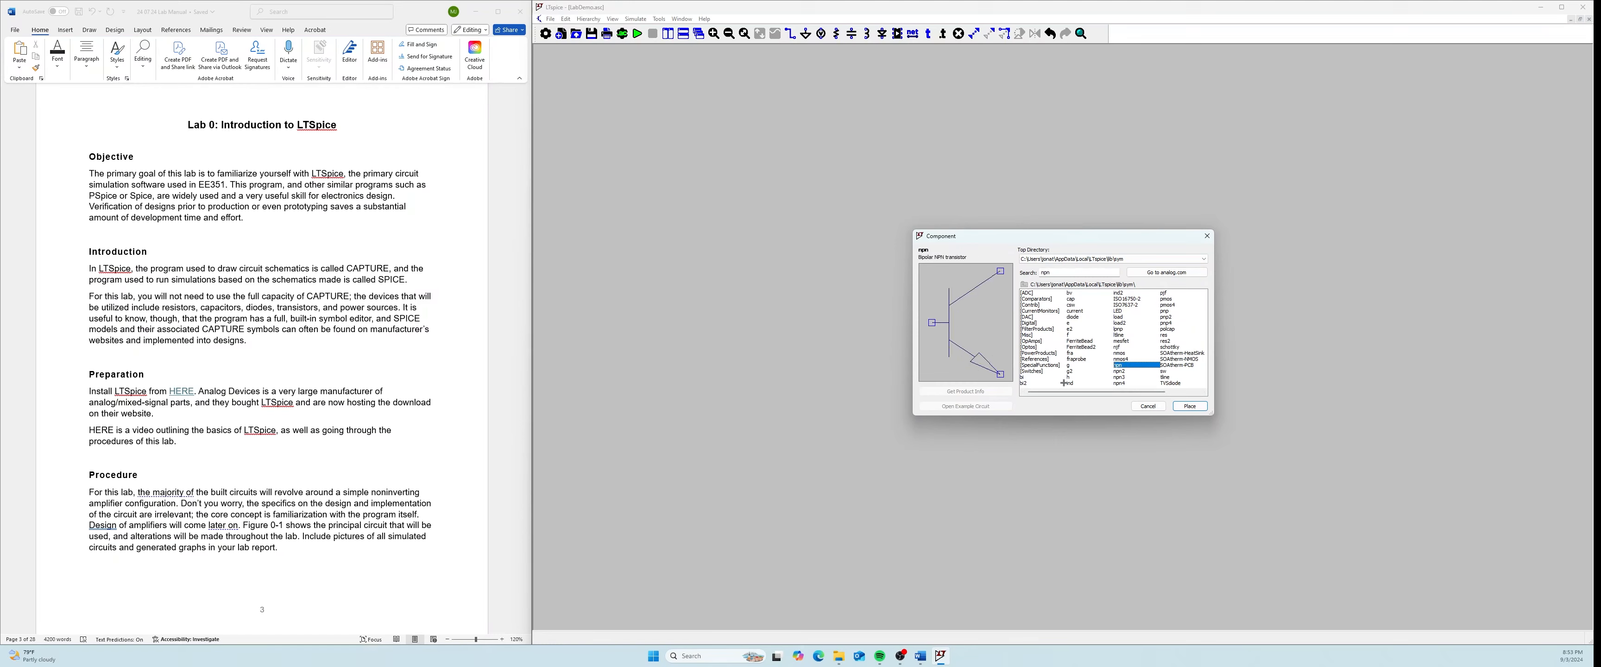
{"action": "left_click", "coordinate": [1166, 299]}
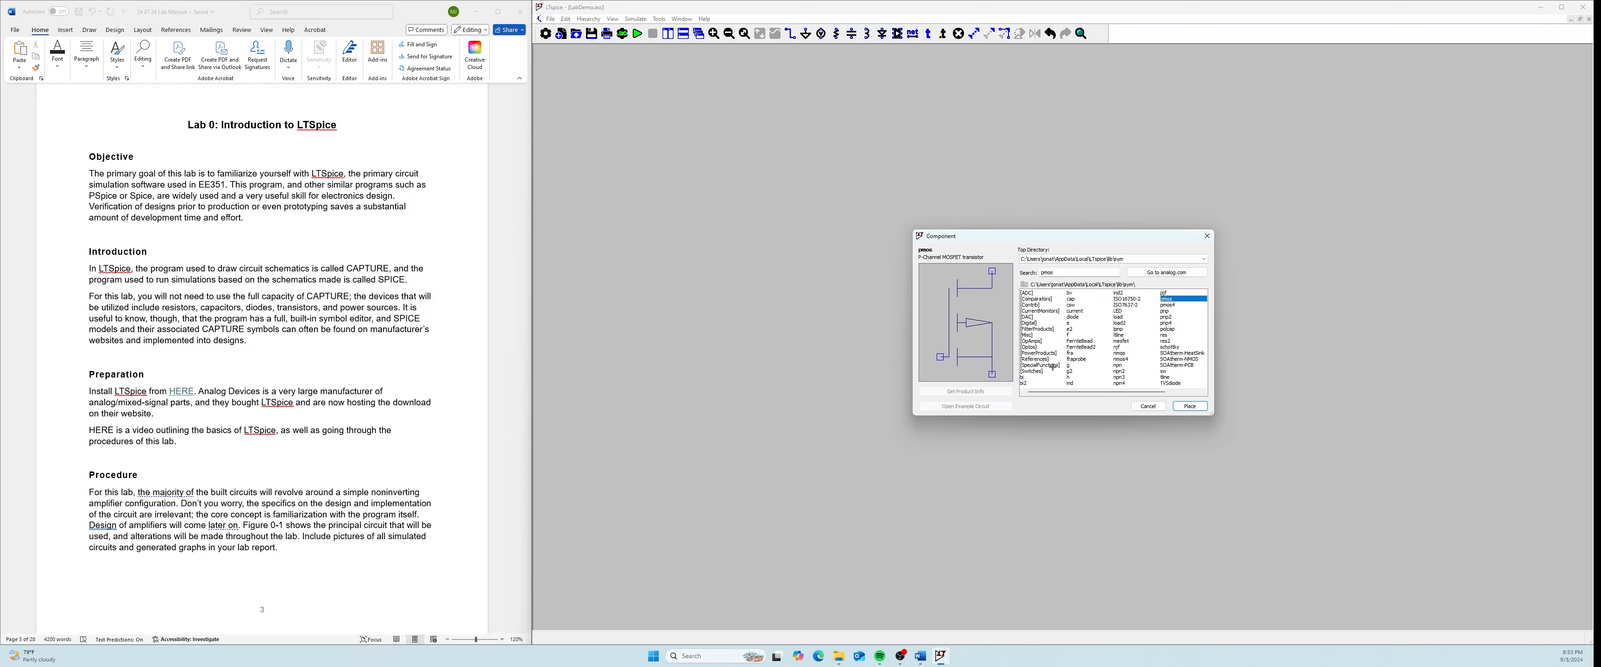
{"action": "left_click", "coordinate": [1119, 365]}
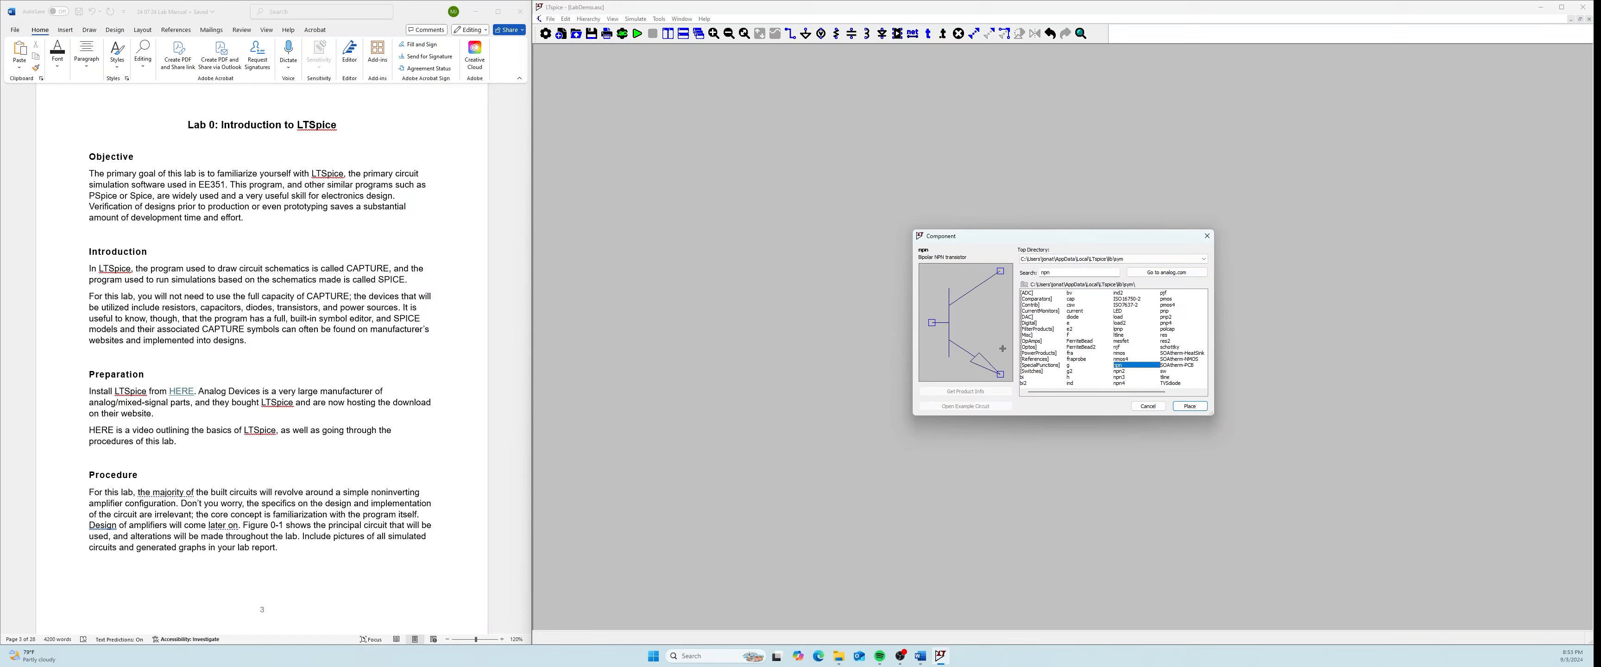
{"action": "left_click", "coordinate": [1186, 406]}
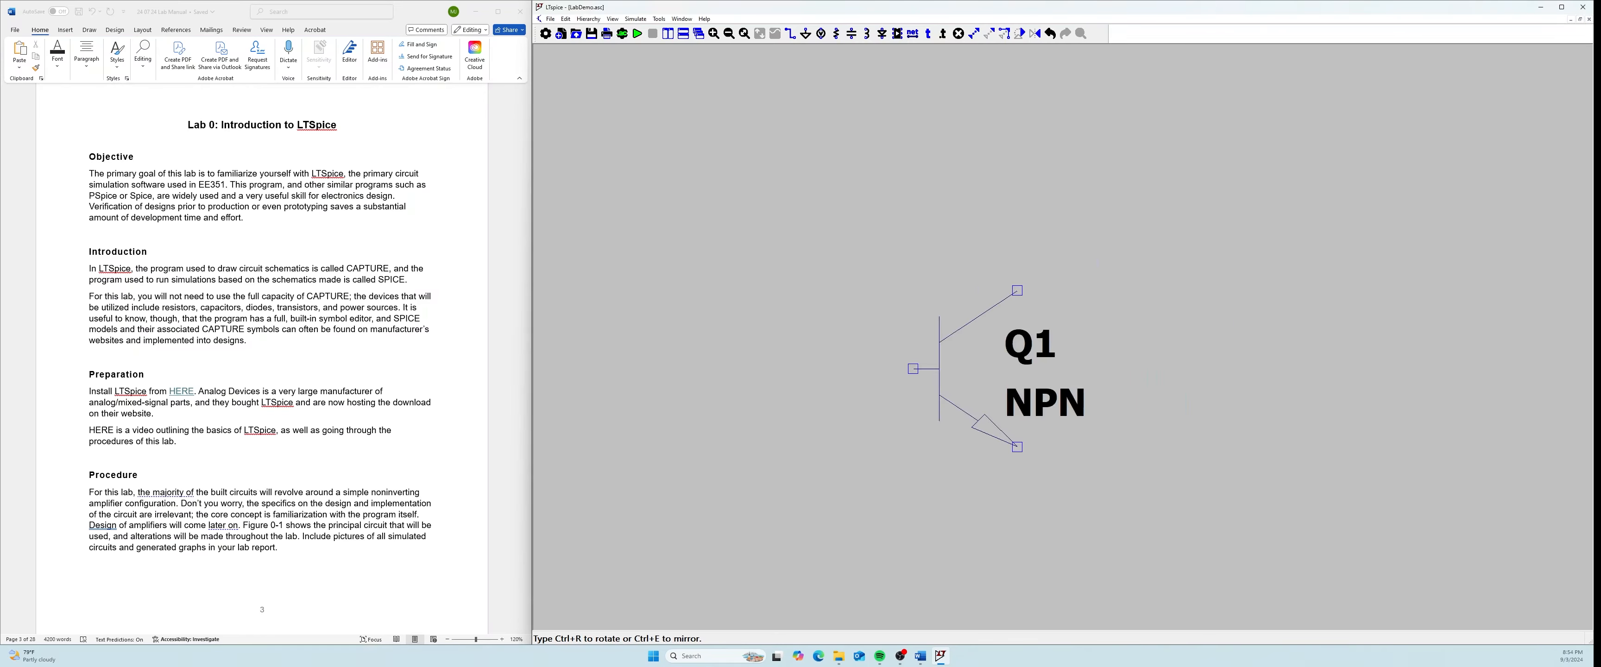
Drop transistor Q1 on the schematic and open its Pick New Transistor list
{"action": "left_click", "coordinate": [913, 239]}
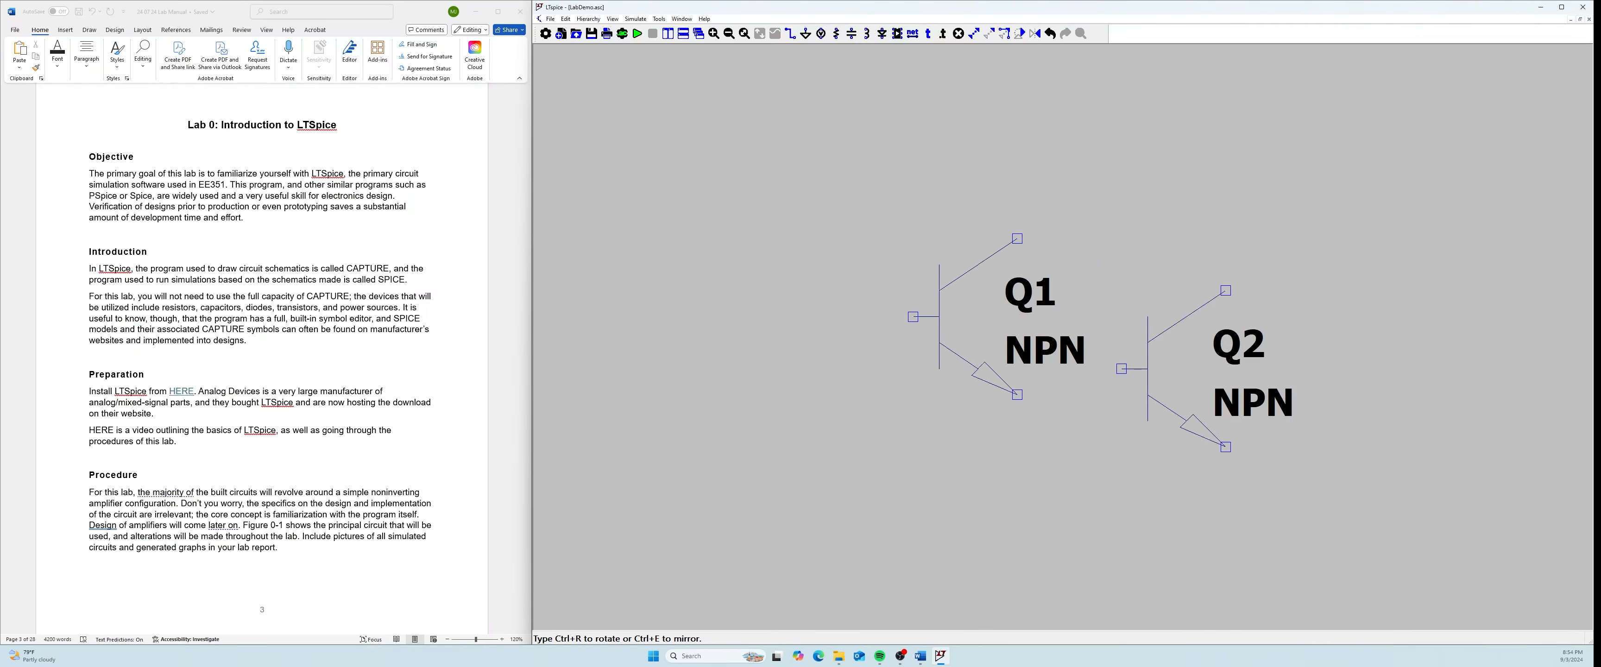
{"action": "key", "text": "Escape"}
{"action": "right_click", "coordinate": [932, 321]}
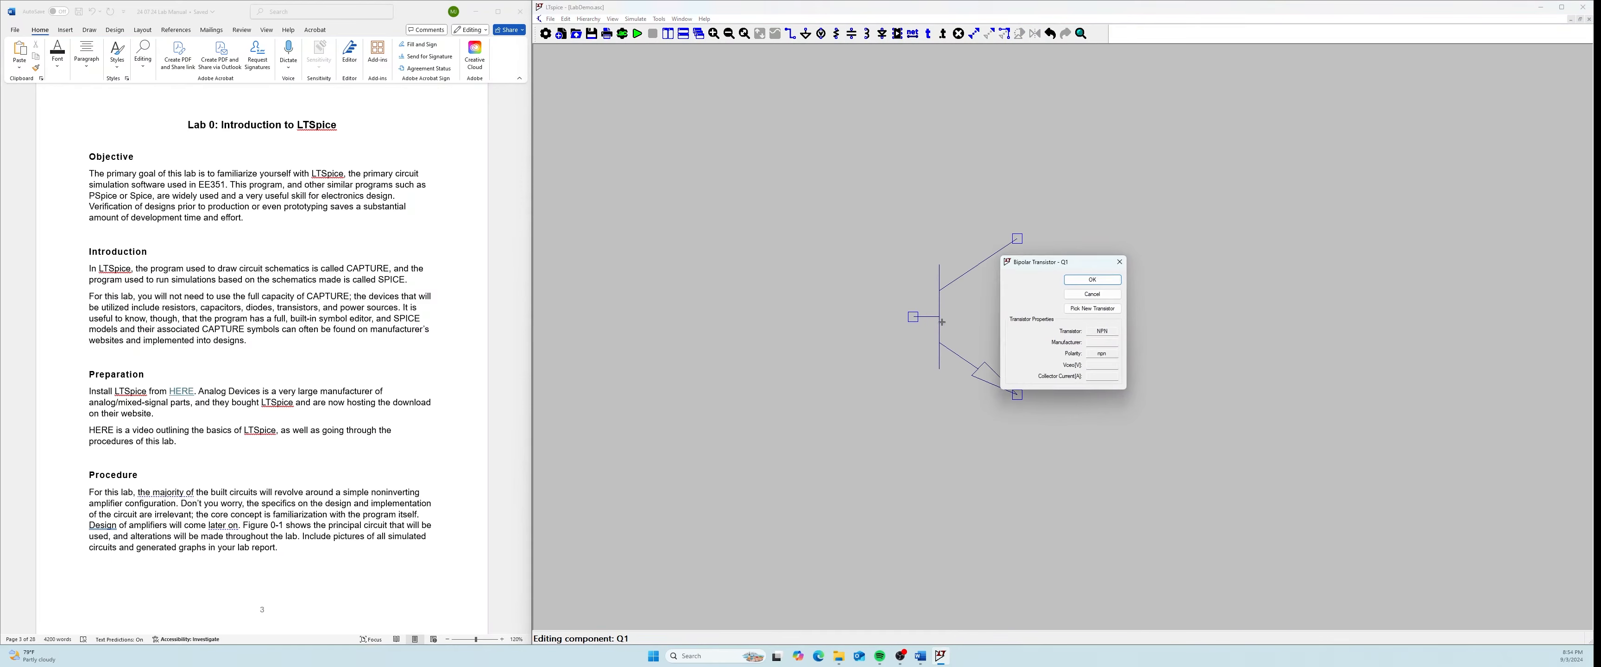
{"action": "left_click", "coordinate": [1117, 309]}
Sort the transistor list by manufacturer, Vceo and part number, then select 2N3904
{"action": "scroll", "coordinate": [974, 330], "scroll_direction": "down", "scroll_amount": 5}
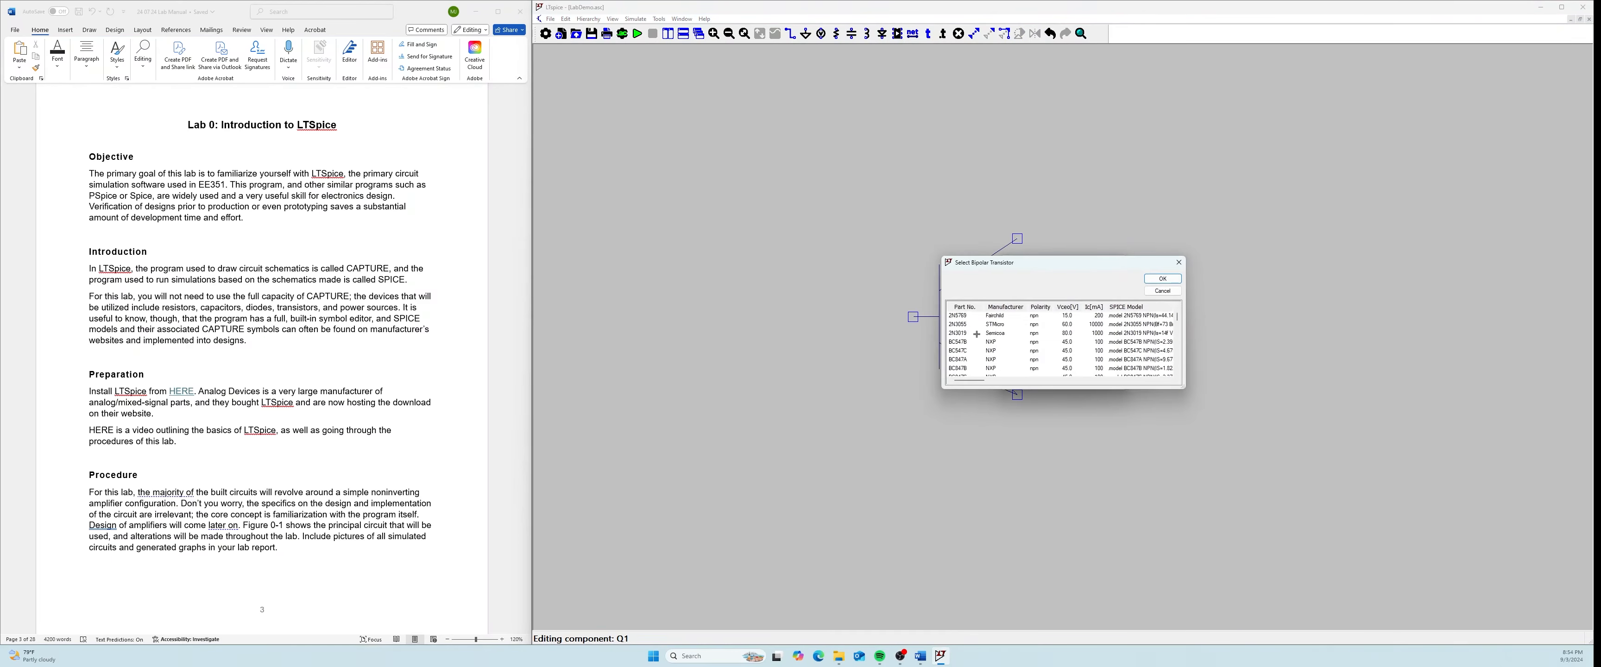
{"action": "scroll", "coordinate": [976, 334], "scroll_direction": "down", "scroll_amount": 10}
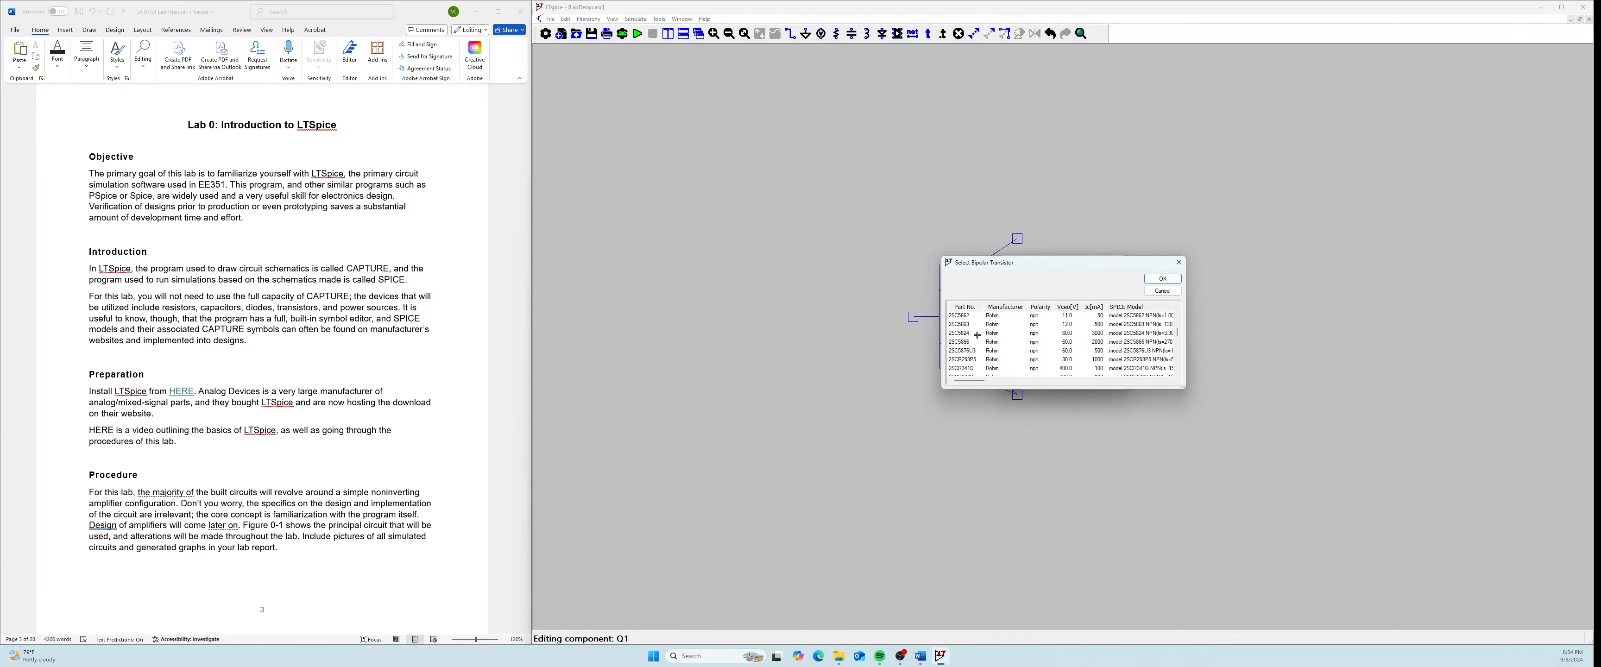
{"action": "scroll", "coordinate": [971, 335], "scroll_direction": "down", "scroll_amount": 10}
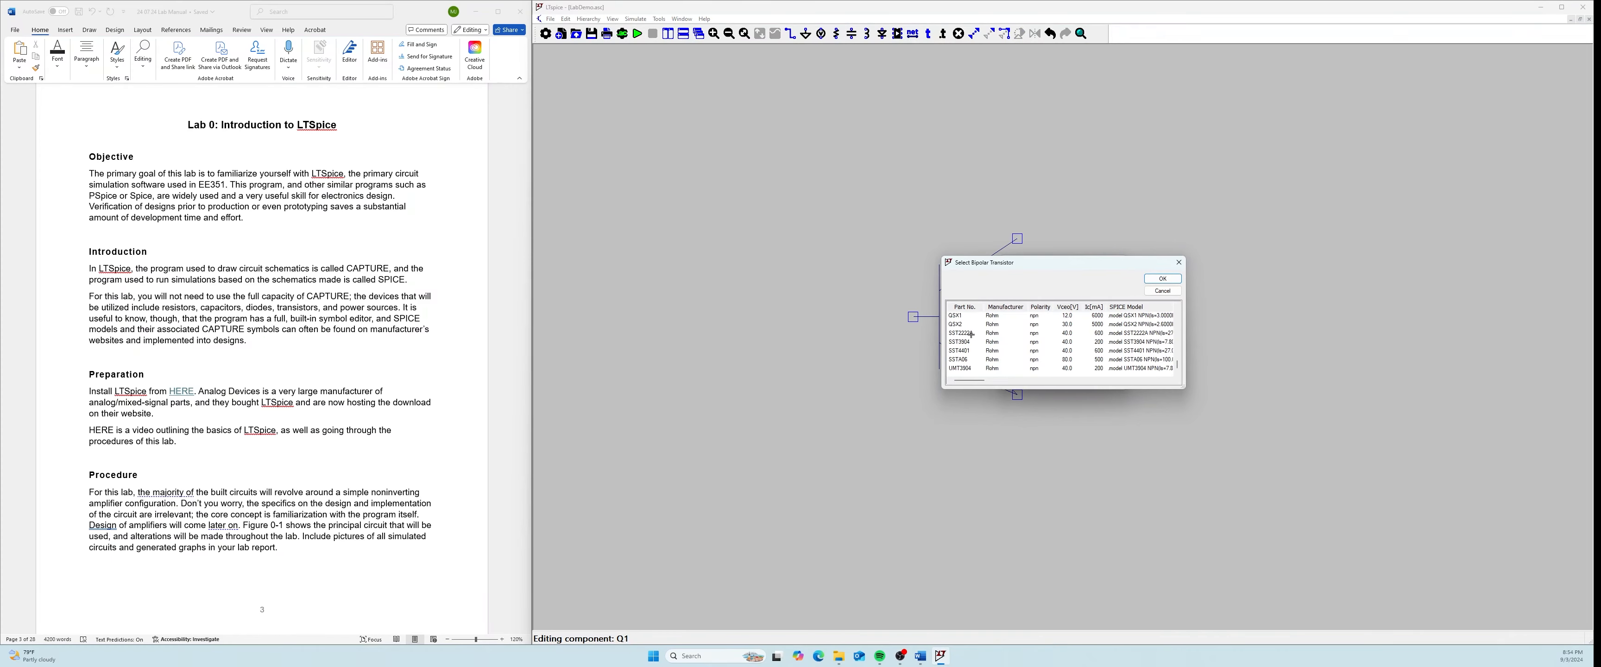
{"action": "scroll", "coordinate": [971, 334], "scroll_direction": "up", "scroll_amount": 20}
{"action": "scroll", "coordinate": [972, 334], "scroll_direction": "down", "scroll_amount": 20}
{"action": "scroll", "coordinate": [972, 333], "scroll_direction": "up", "scroll_amount": 20}
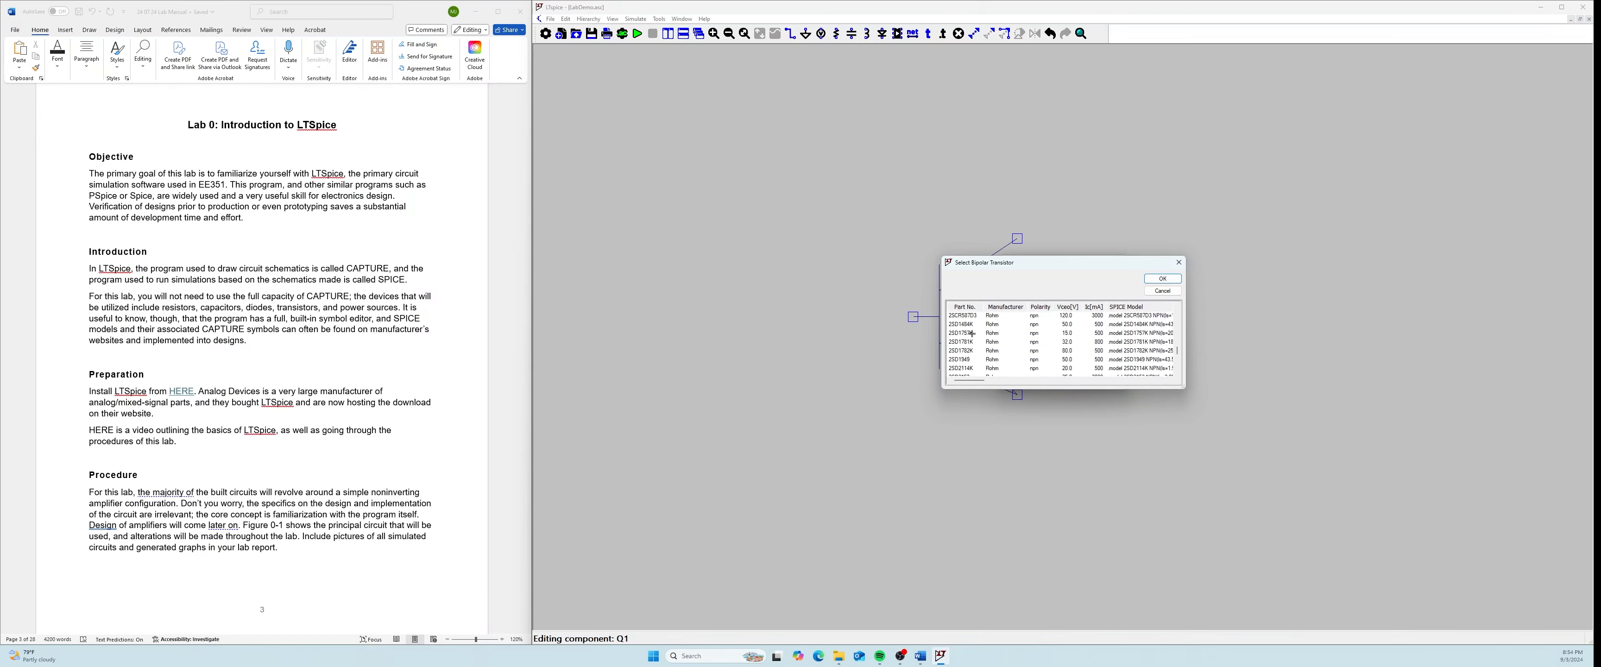
{"action": "left_click", "coordinate": [998, 307]}
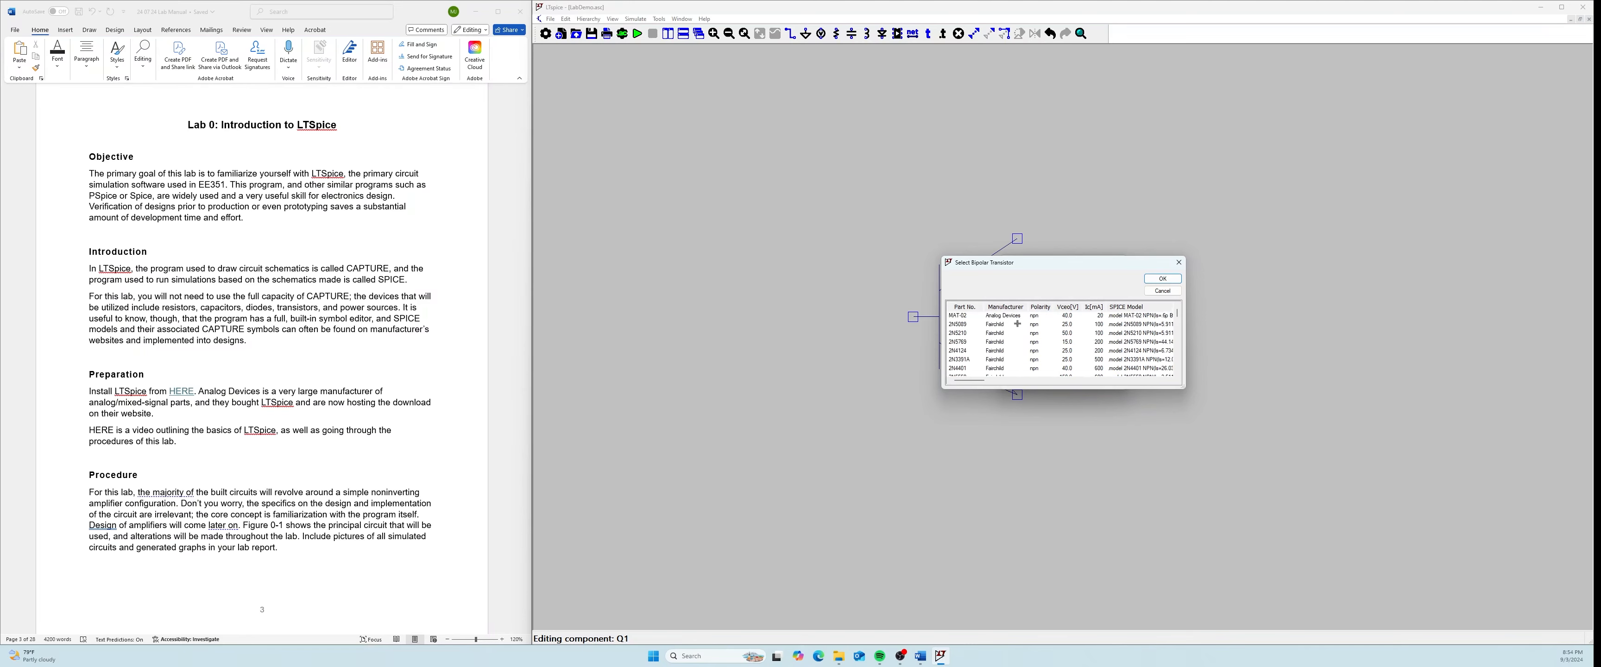
{"action": "scroll", "coordinate": [994, 315], "scroll_direction": "down", "scroll_amount": 10}
{"action": "scroll", "coordinate": [993, 355], "scroll_direction": "down", "scroll_amount": 6}
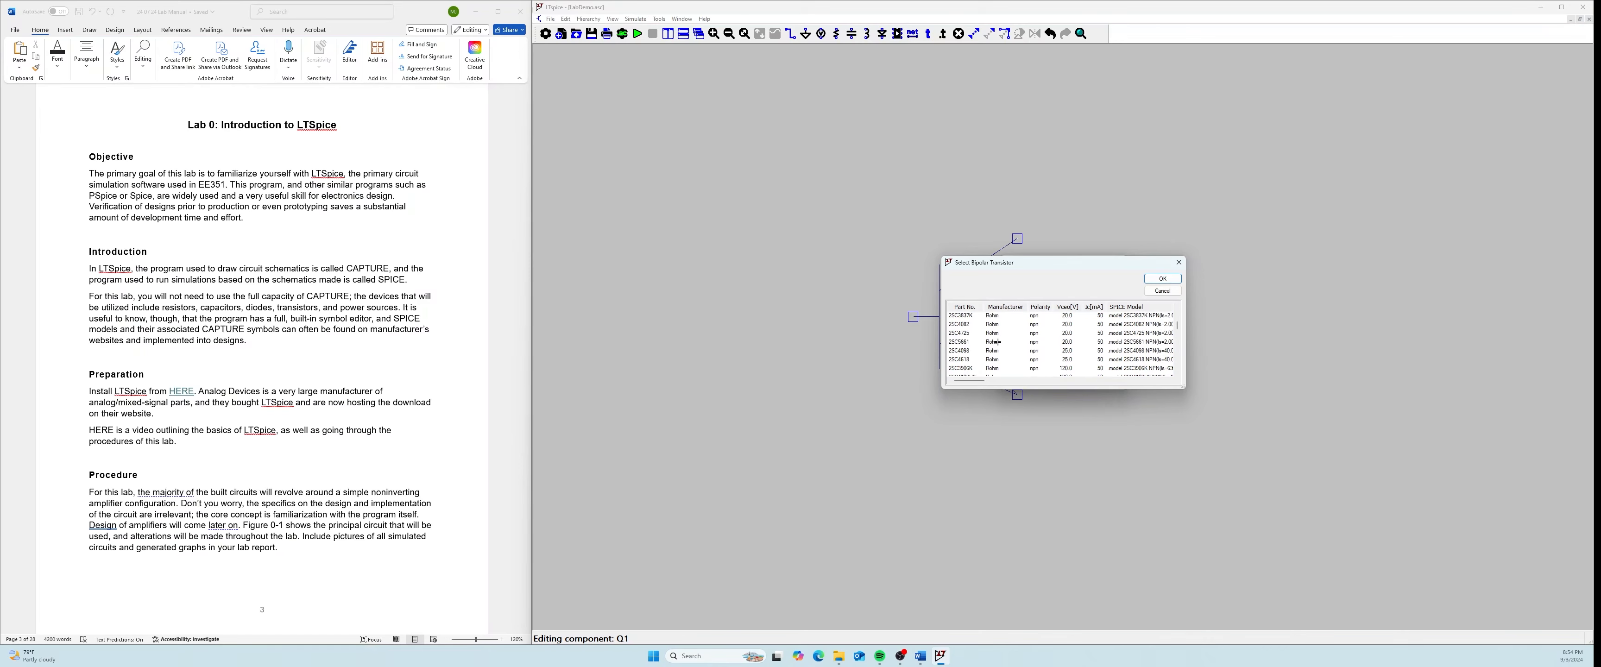
{"action": "scroll", "coordinate": [1024, 349], "scroll_direction": "up", "scroll_amount": 15}
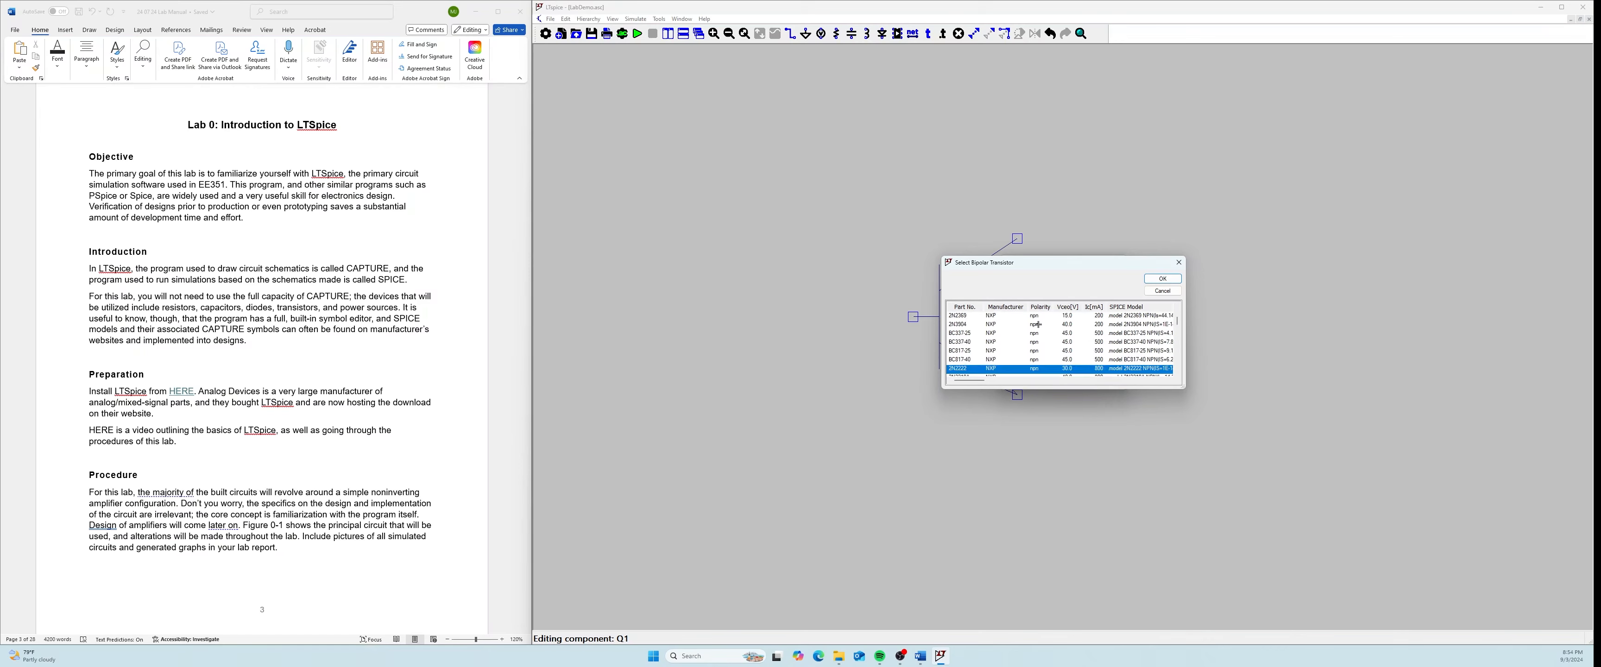
{"action": "left_click", "coordinate": [1075, 307]}
{"action": "left_click", "coordinate": [972, 306]}
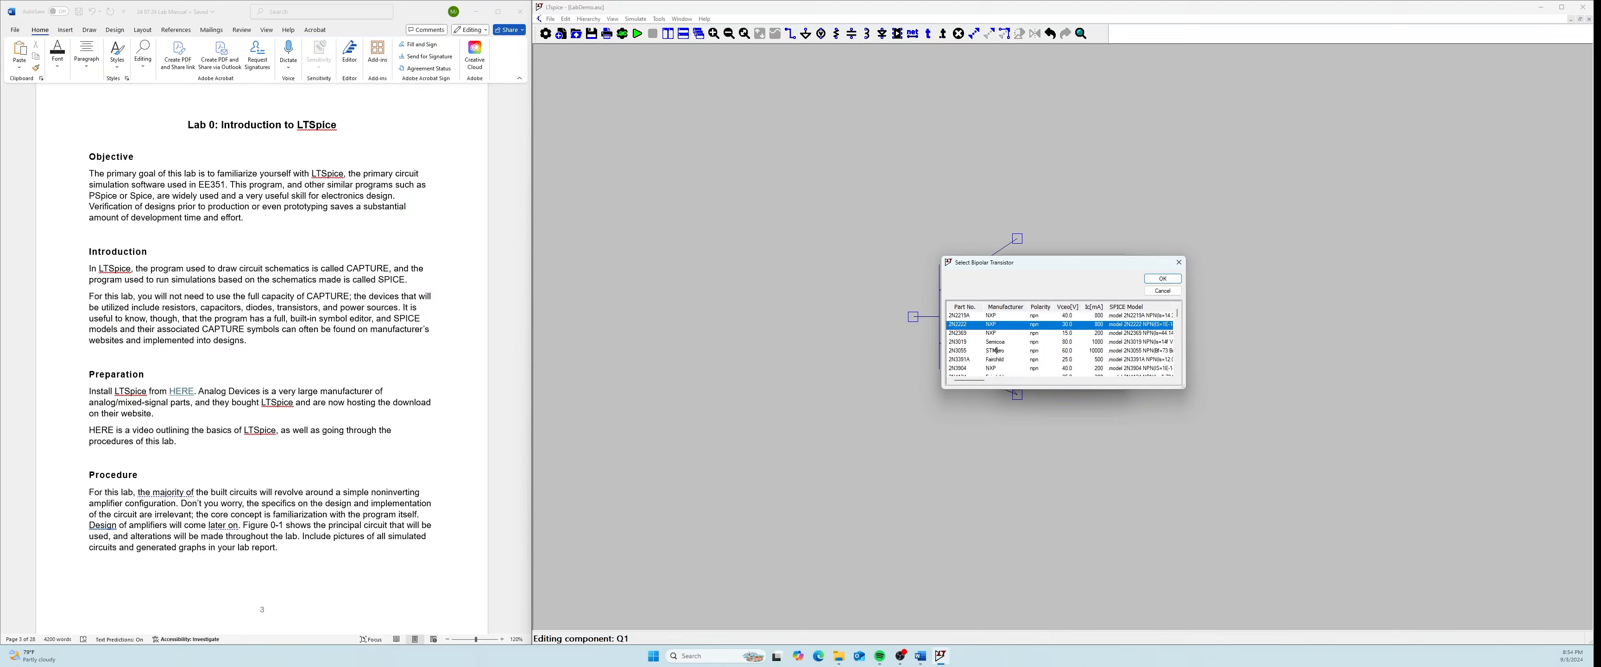
{"action": "scroll", "coordinate": [1030, 320], "scroll_direction": "down", "scroll_amount": 1}
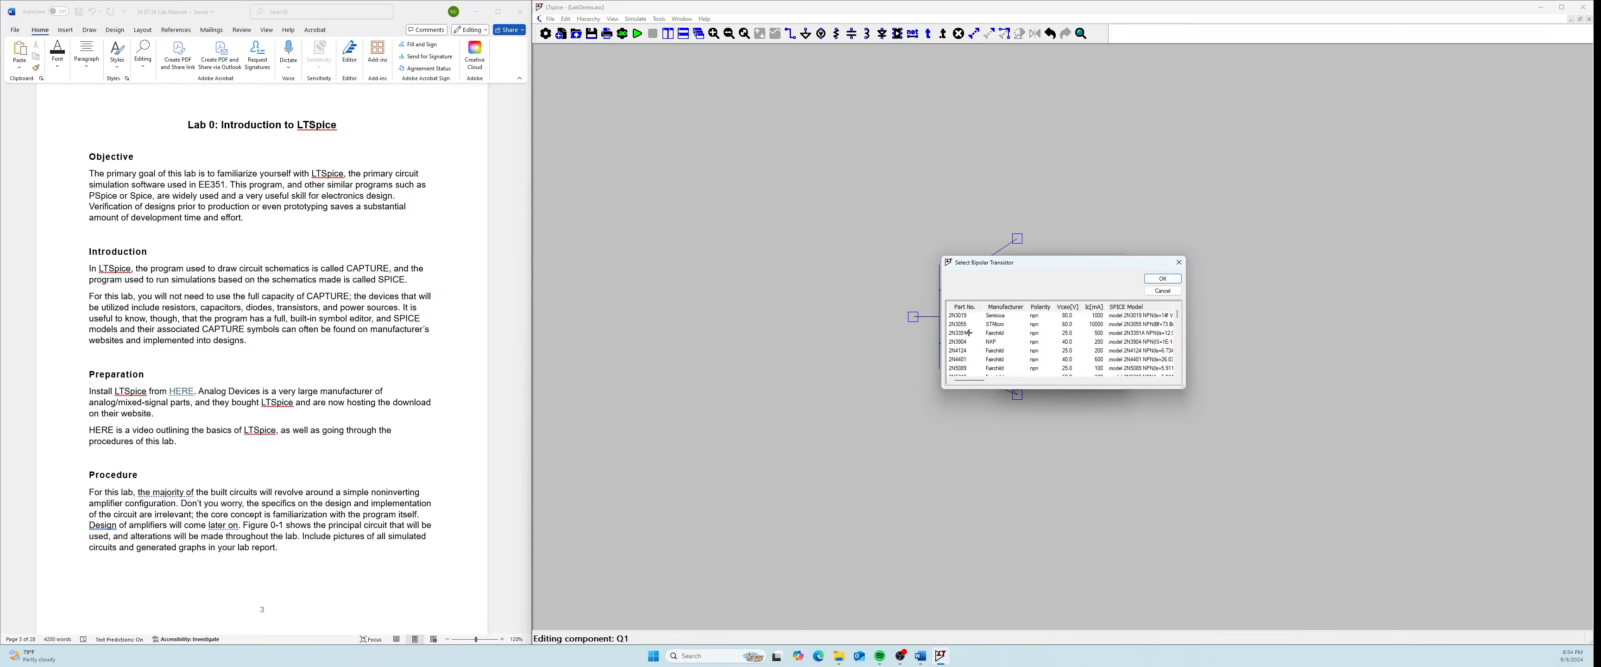
{"action": "left_click", "coordinate": [959, 341]}
{"action": "scroll", "coordinate": [966, 318], "scroll_direction": "up", "scroll_amount": 1}
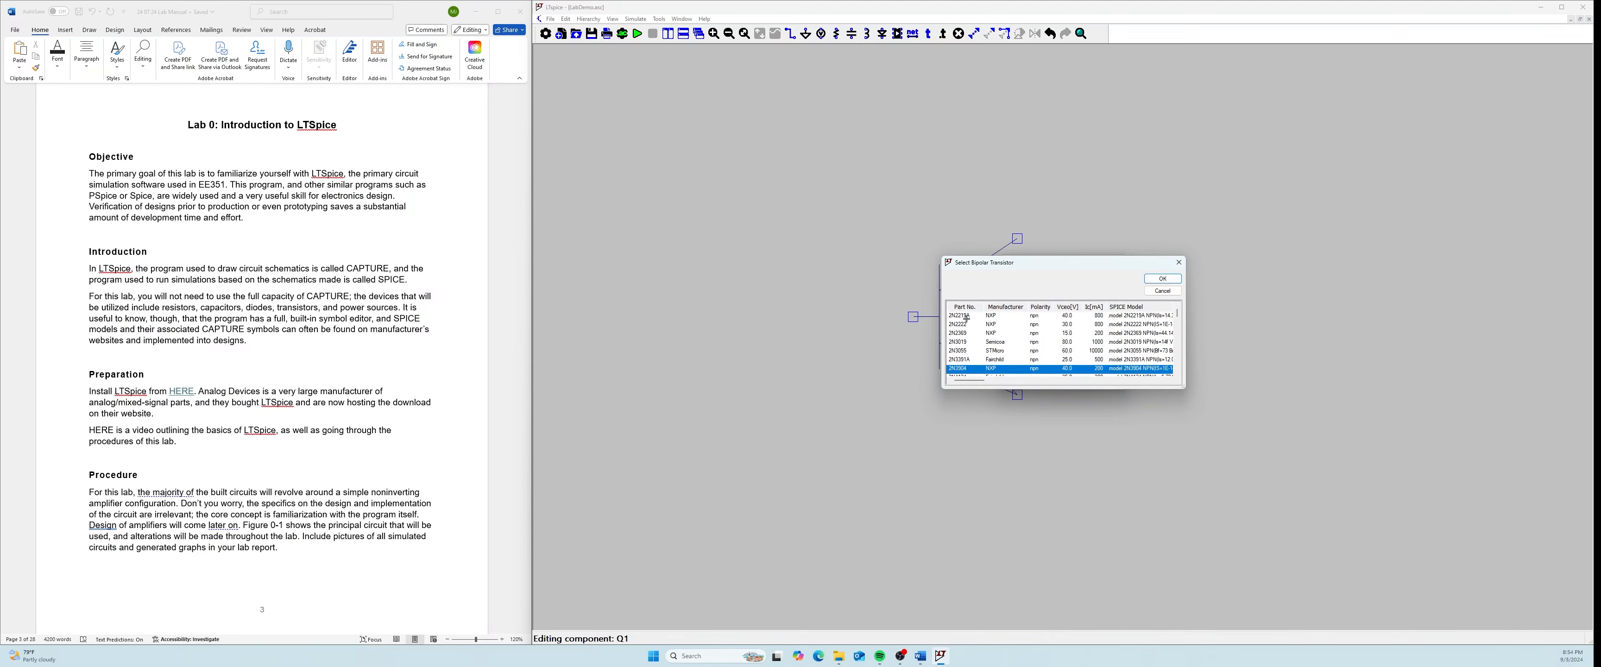
Confirm 2N3904 for Q1, then scroll the Word document to Figure 0-1
{"action": "key", "text": "Return"}
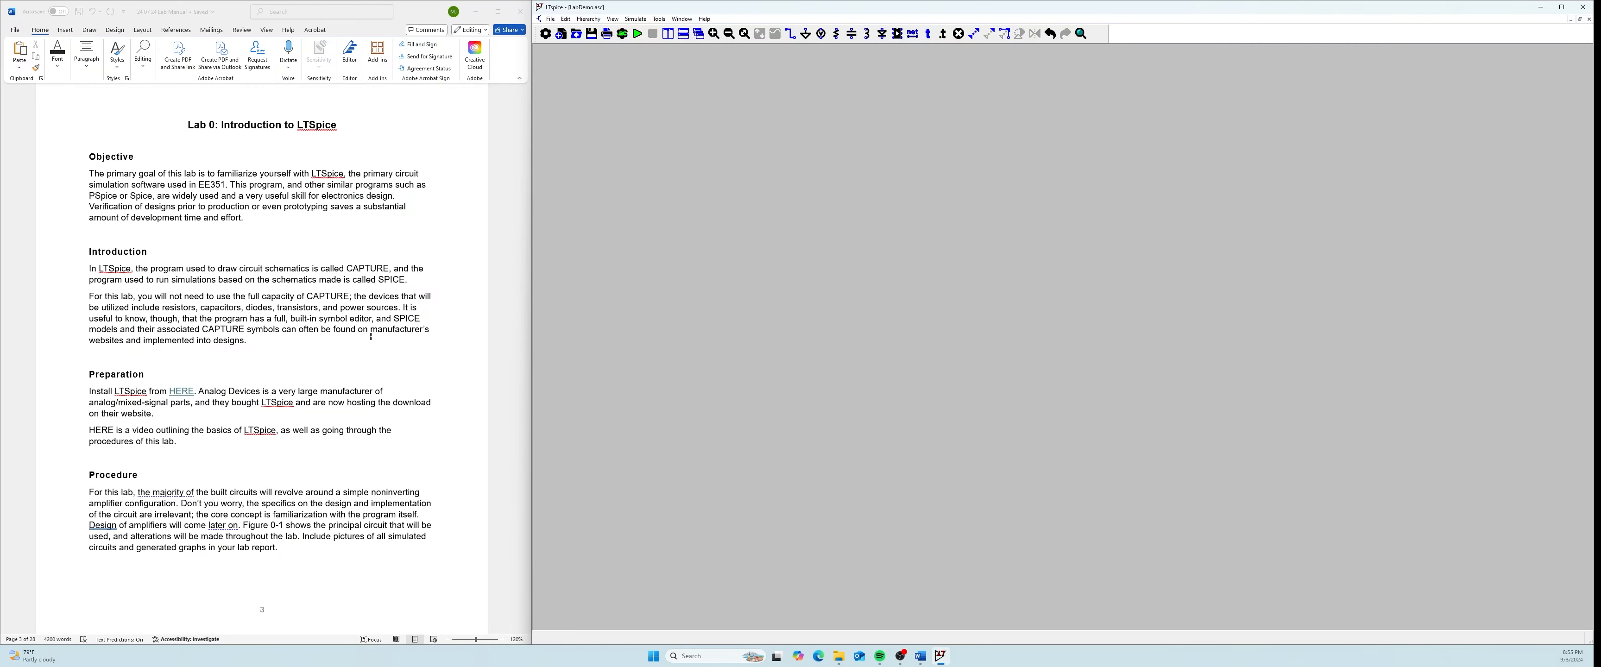
{"action": "scroll", "coordinate": [371, 335], "scroll_direction": "down", "scroll_amount": 15}
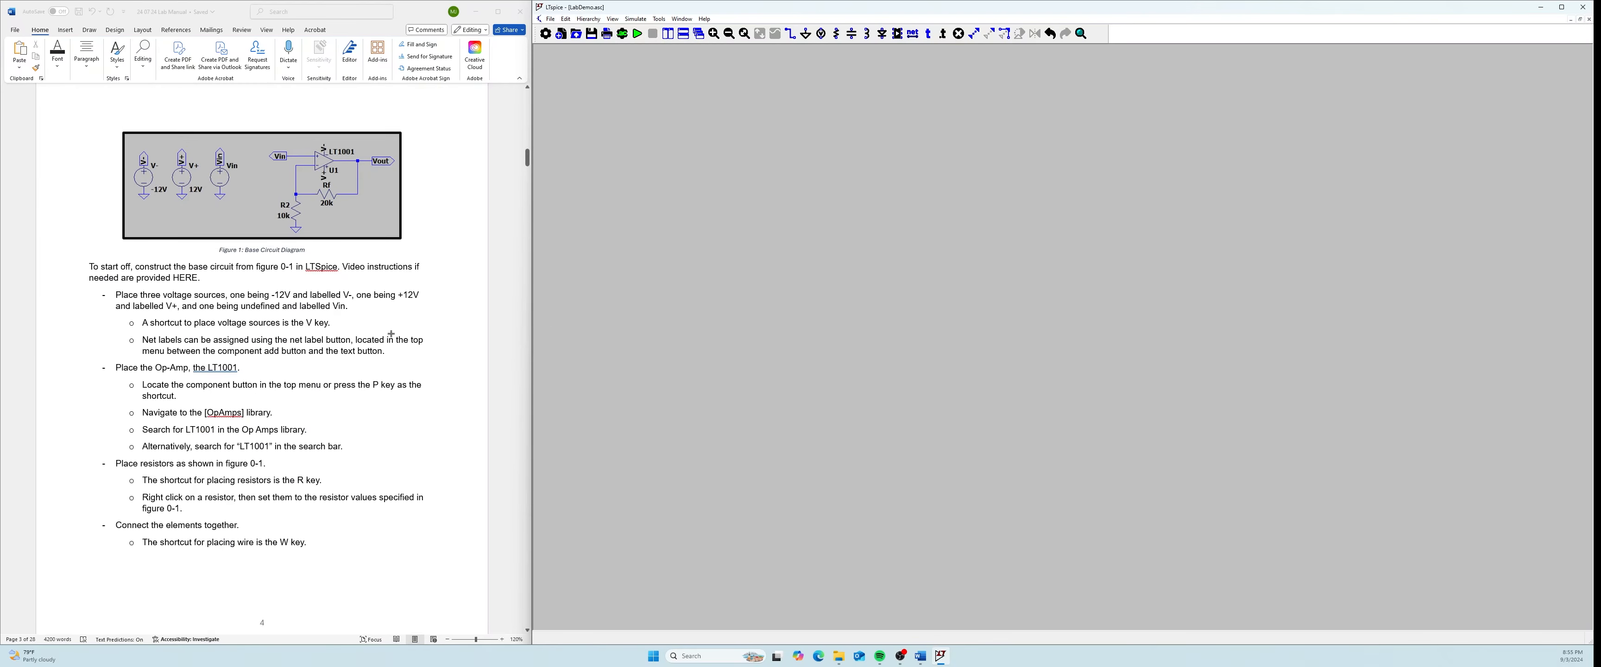
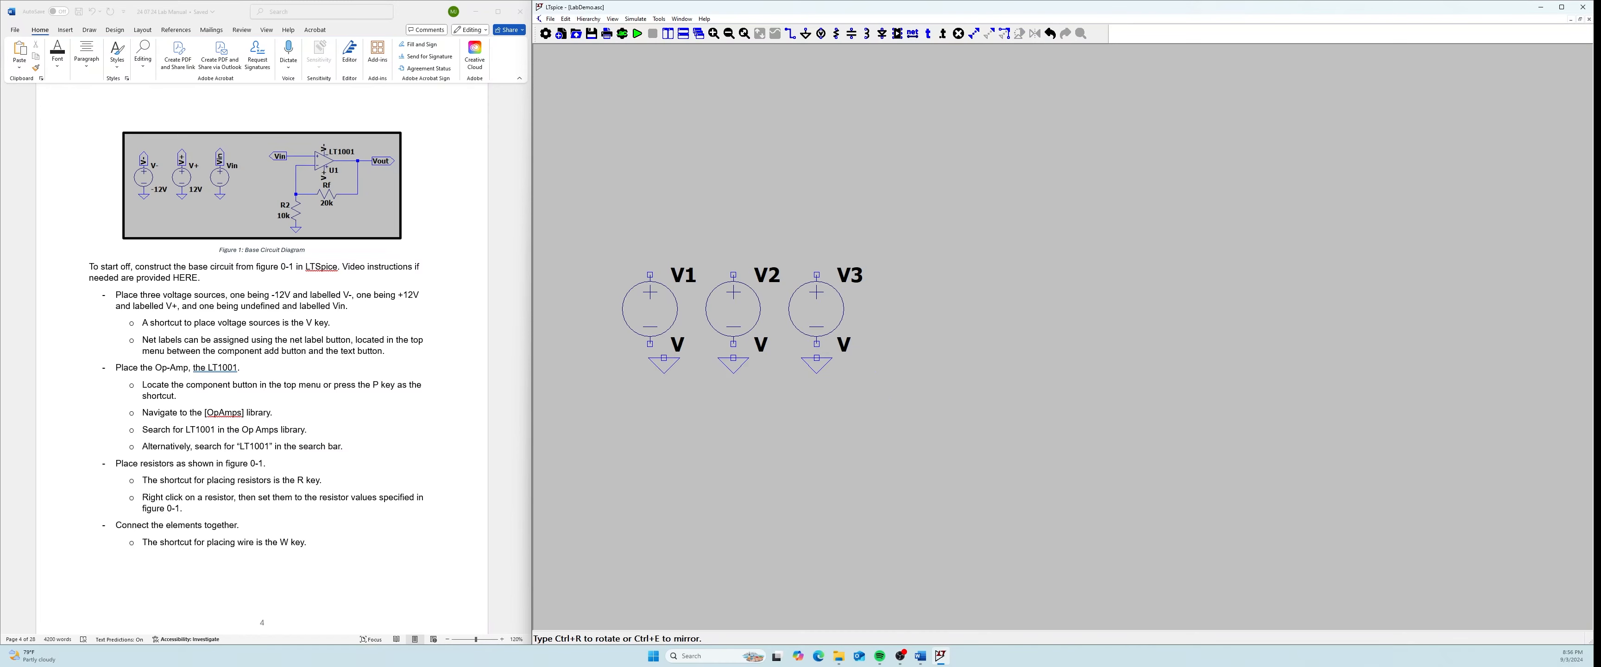
Place a ground symbol on V1's bottom pin
{"action": "left_click", "coordinate": [650, 357]}
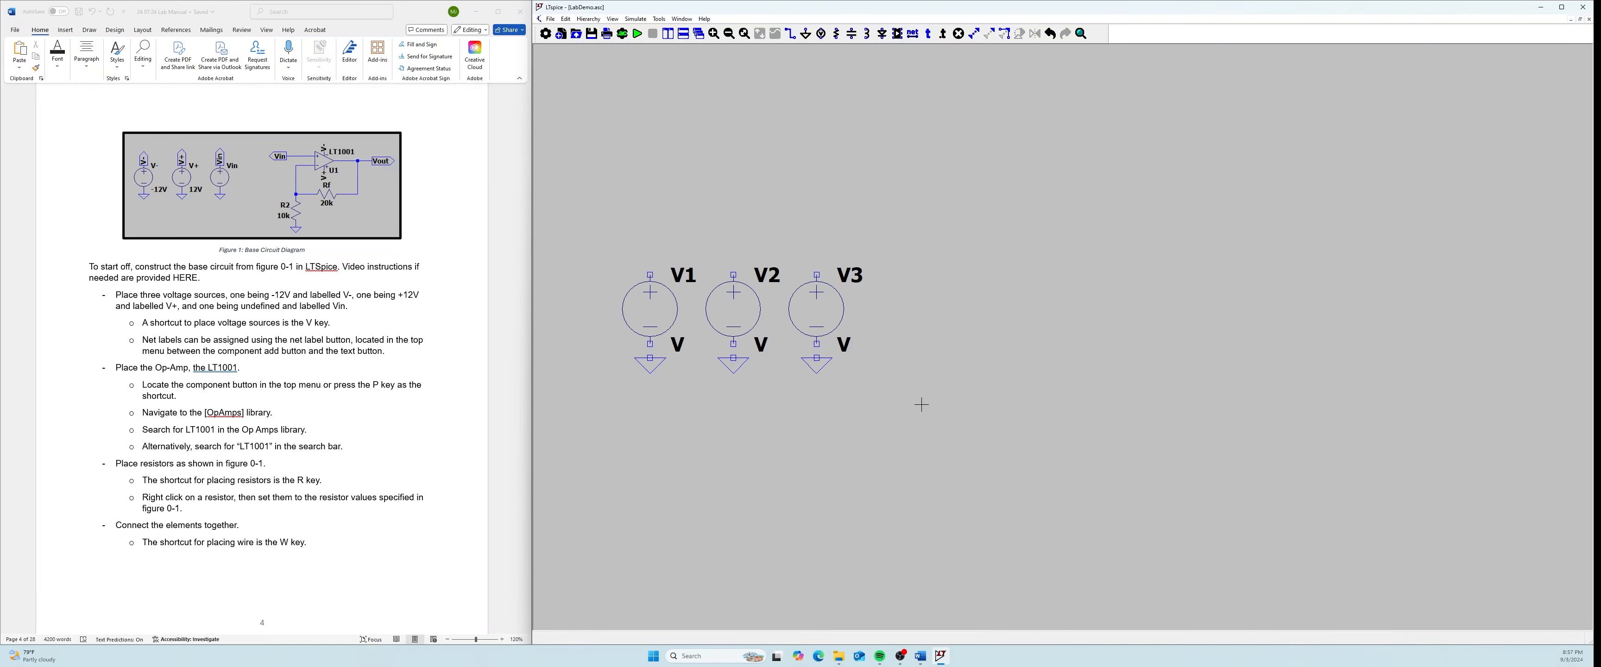
Attach a V- net label to V1's top pin and set V1 to -12V
{"action": "key", "text": "F4"}
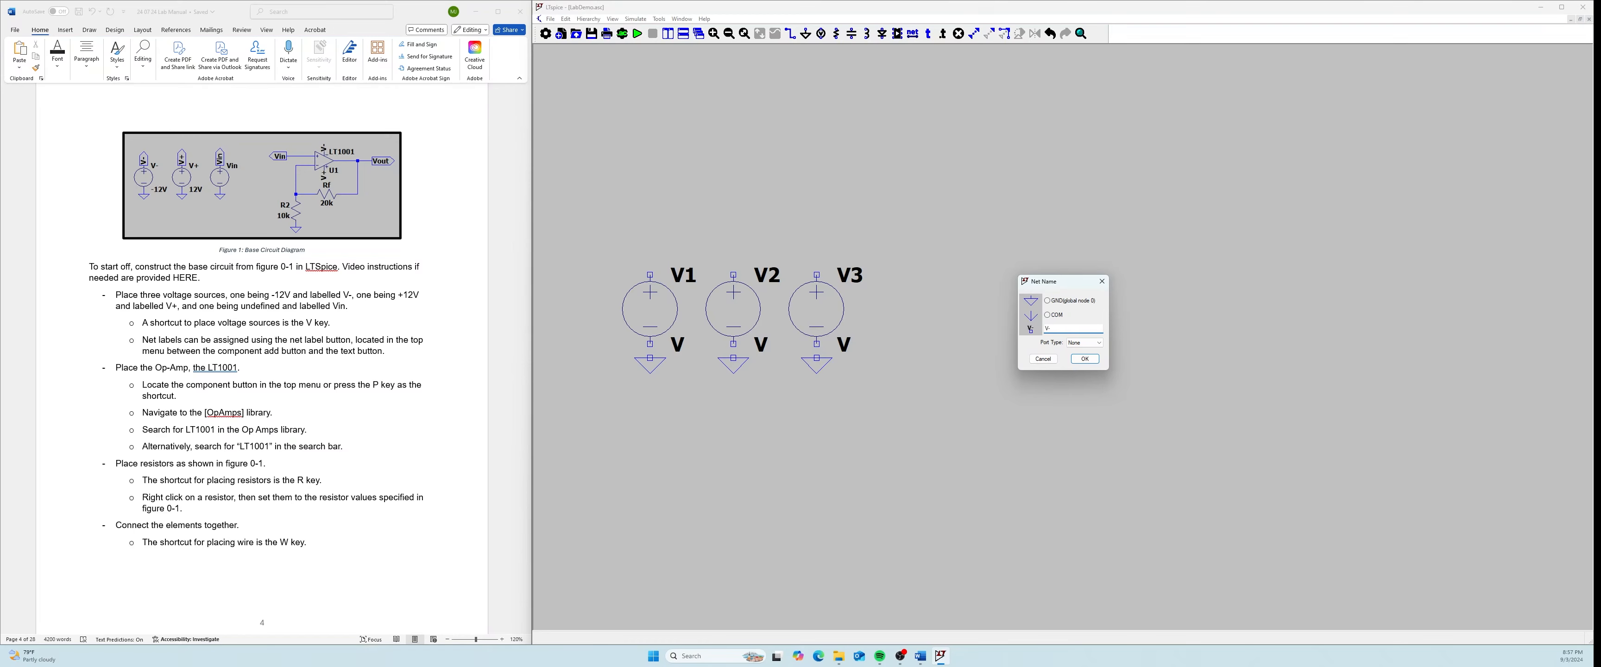
{"action": "key", "text": "Return"}
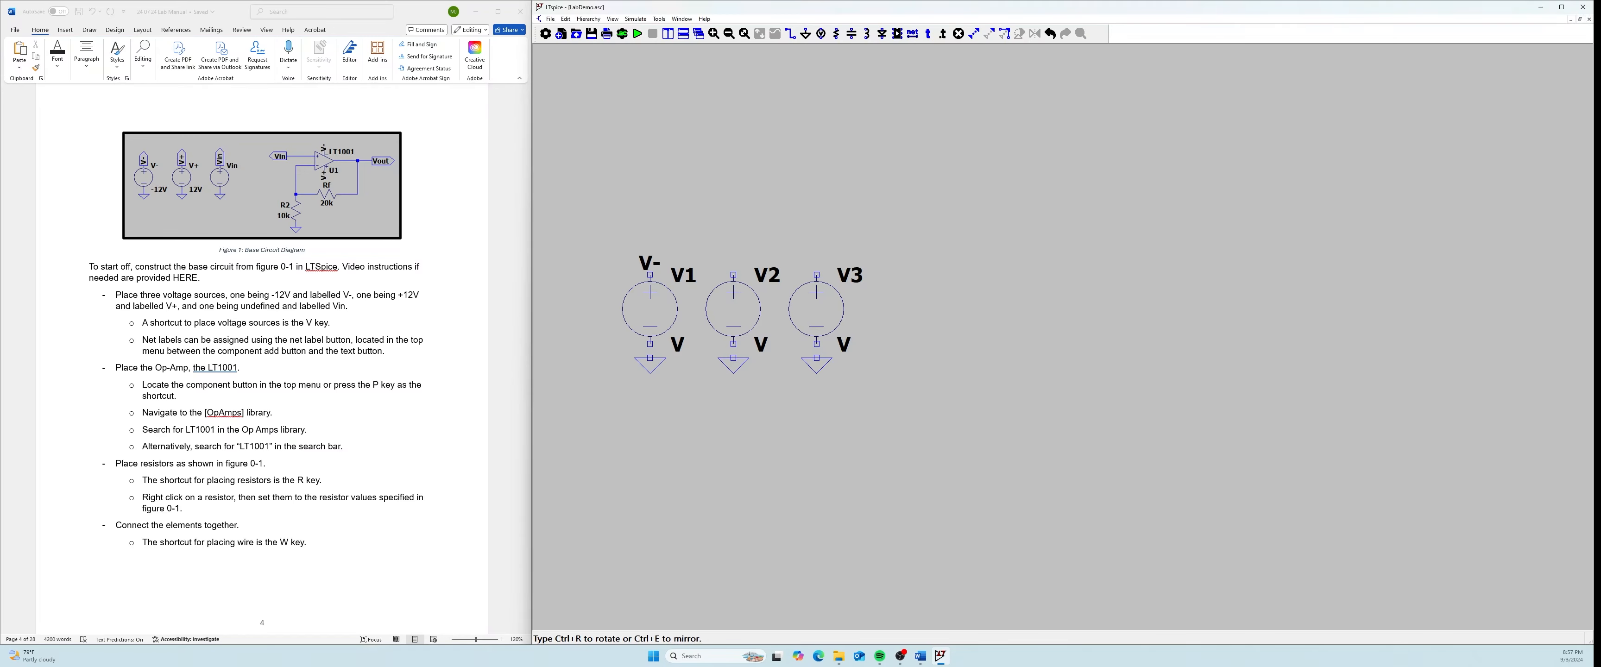
{"action": "left_click", "coordinate": [649, 275]}
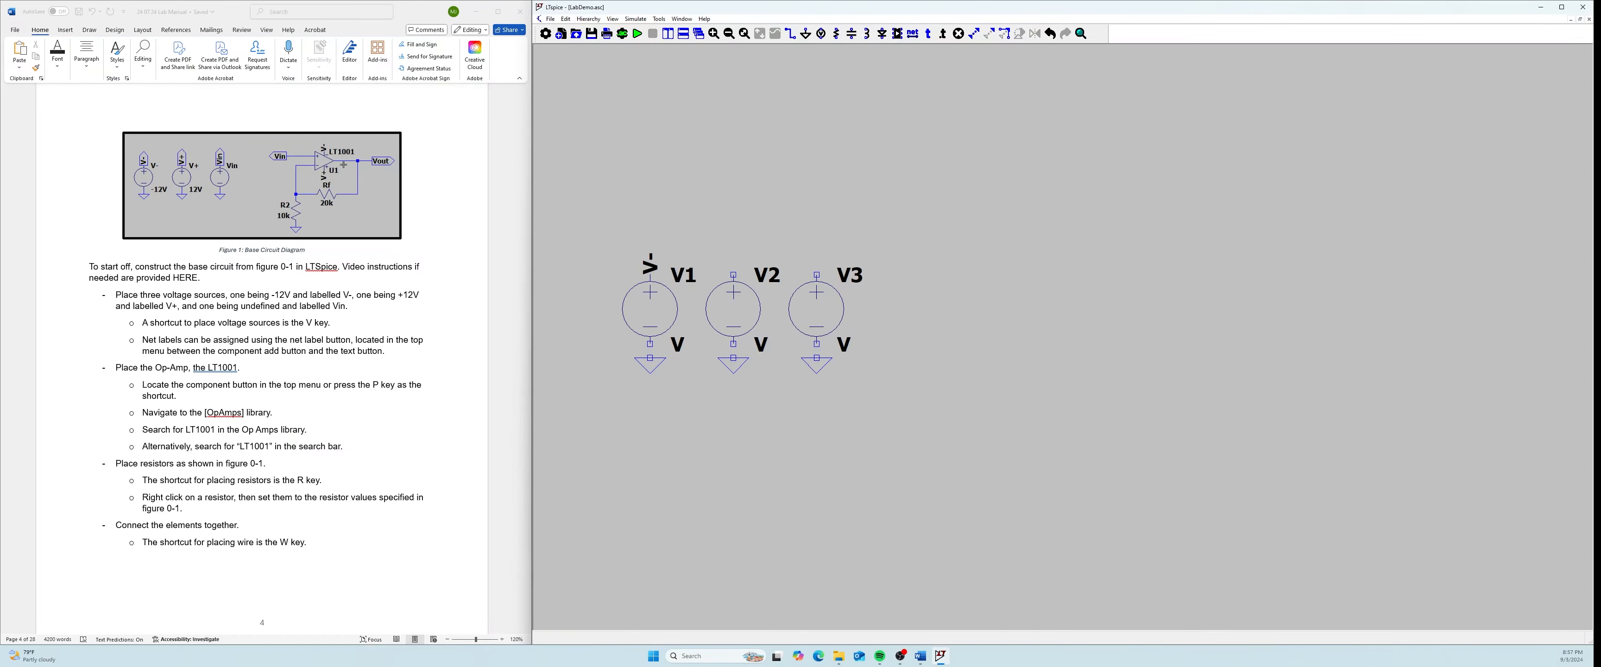
{"action": "right_click", "coordinate": [648, 310]}
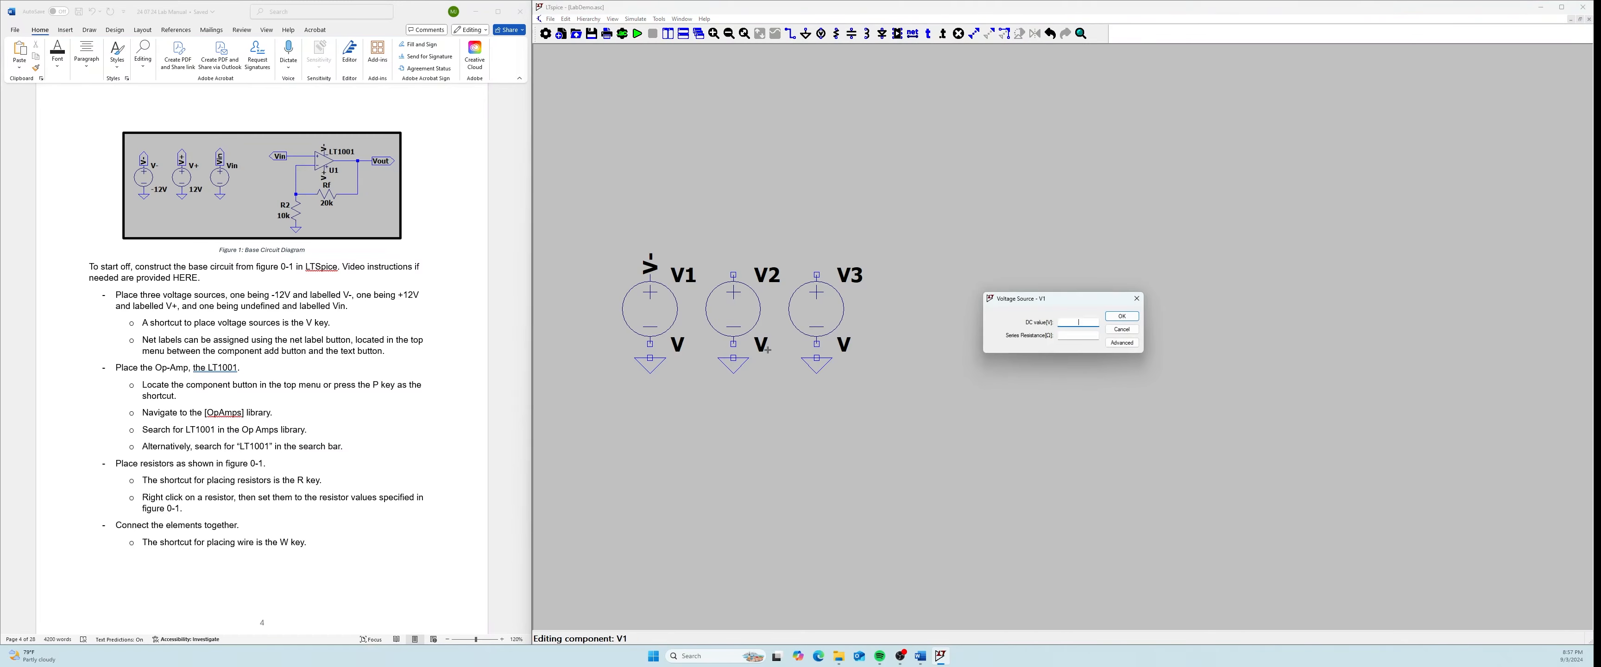
{"action": "key", "text": "Return"}
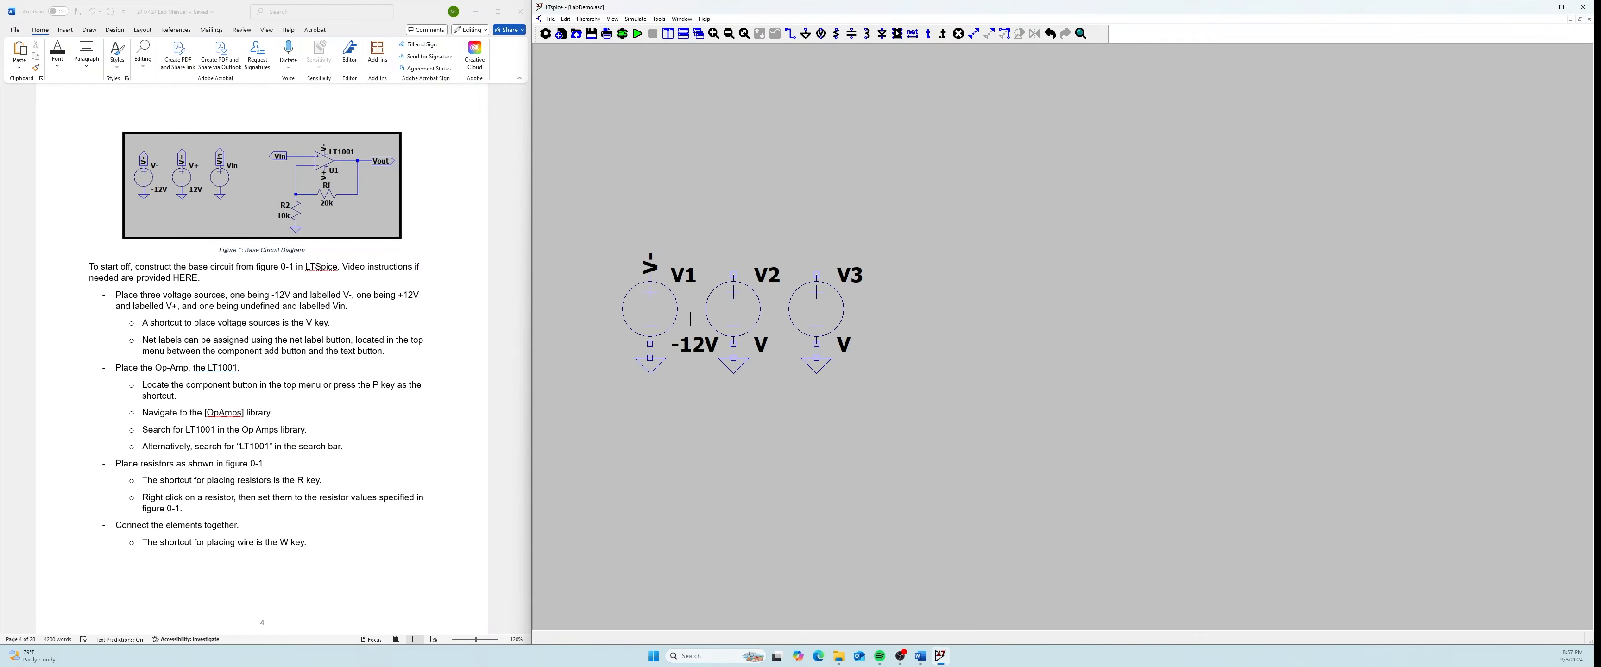
Place a second, unattached V- net label to the right of the sources
{"action": "key", "text": "w"}
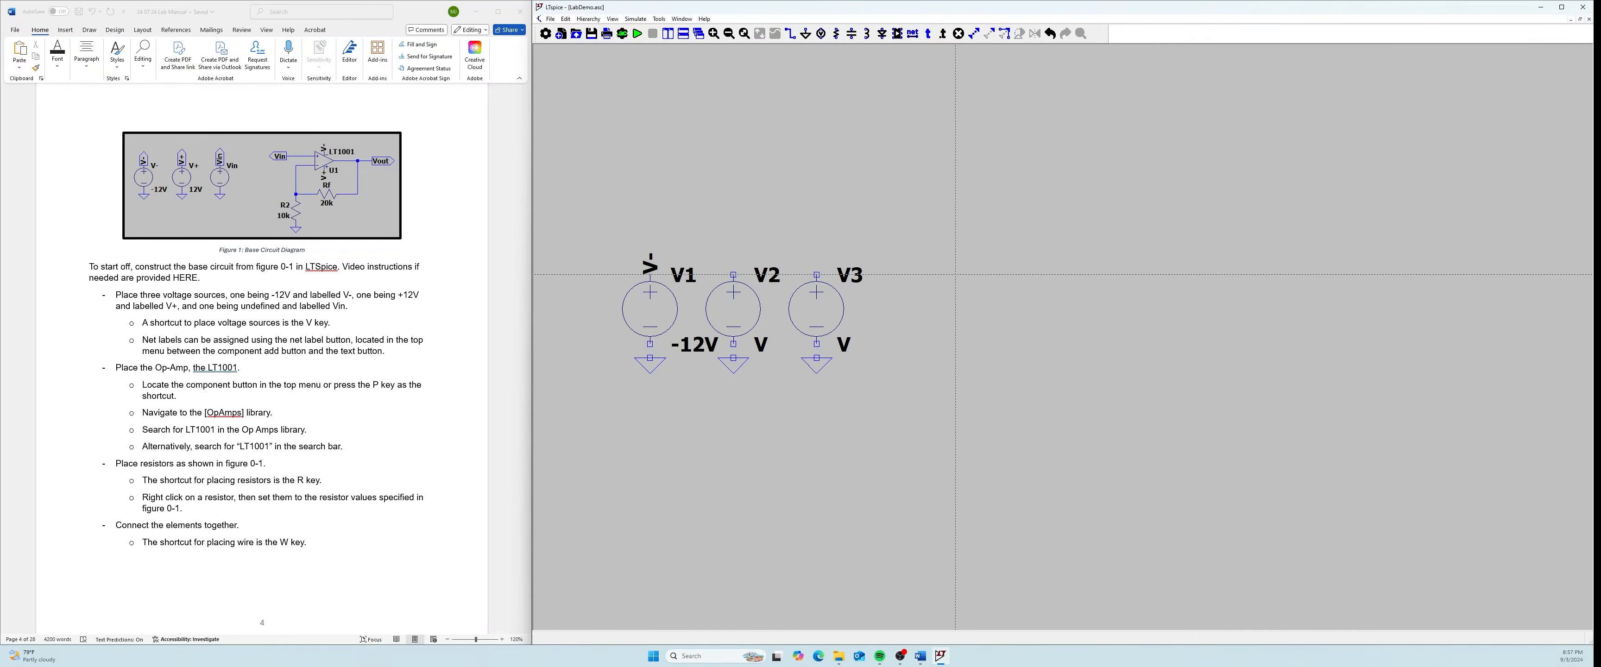
{"action": "key", "text": "Escape"}
{"action": "key", "text": "n"}
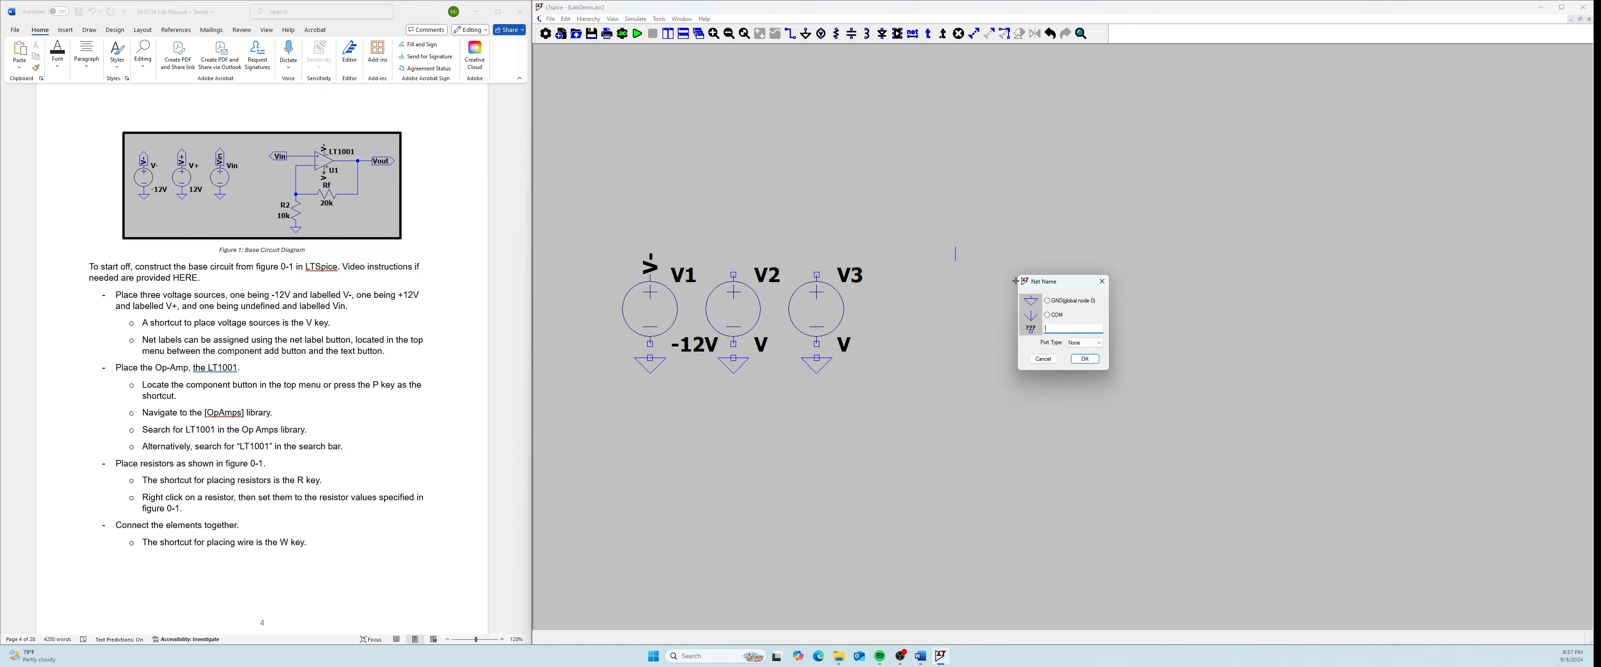
{"action": "type", "text": "V-"}
{"action": "key", "text": "Return"}
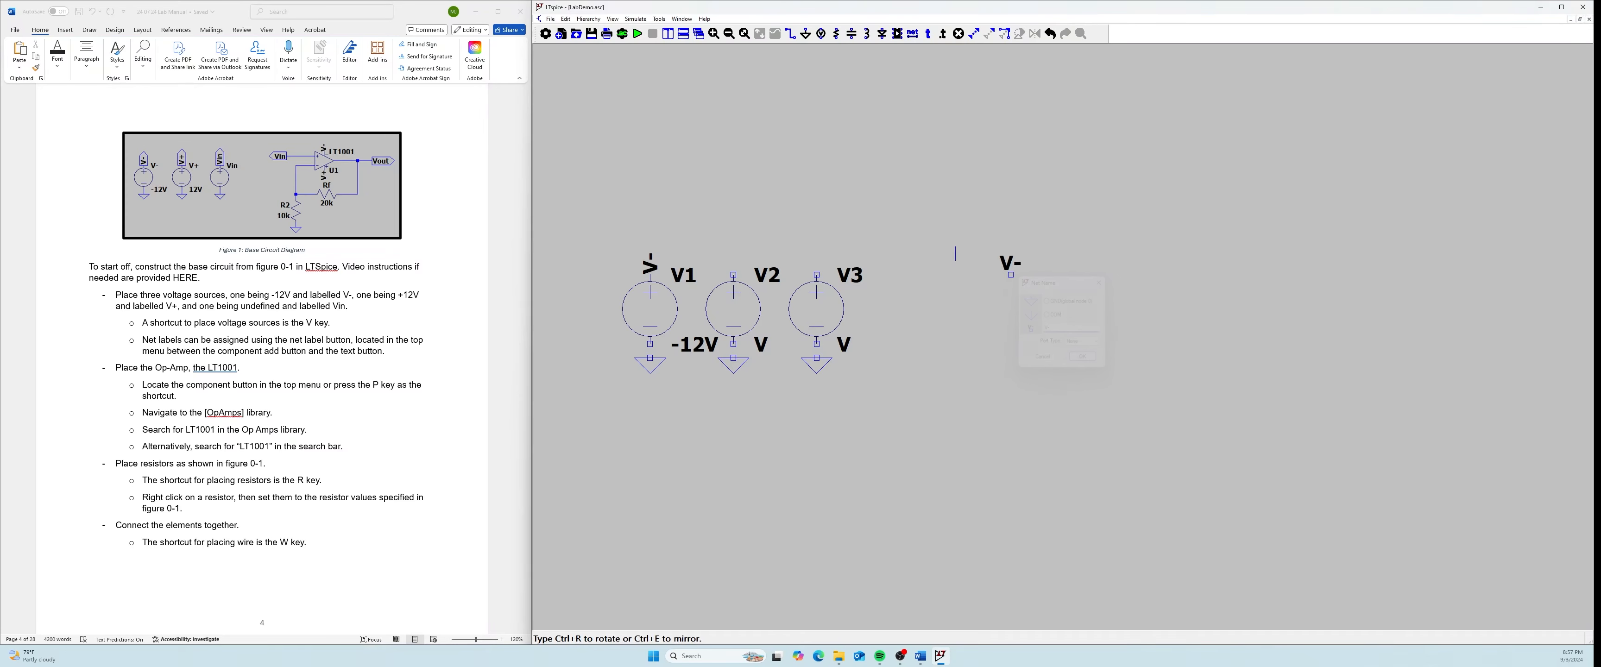
{"action": "left_click", "coordinate": [956, 248]}
Delete the stray V- label and begin a new net label
{"action": "key", "text": "Escape"}
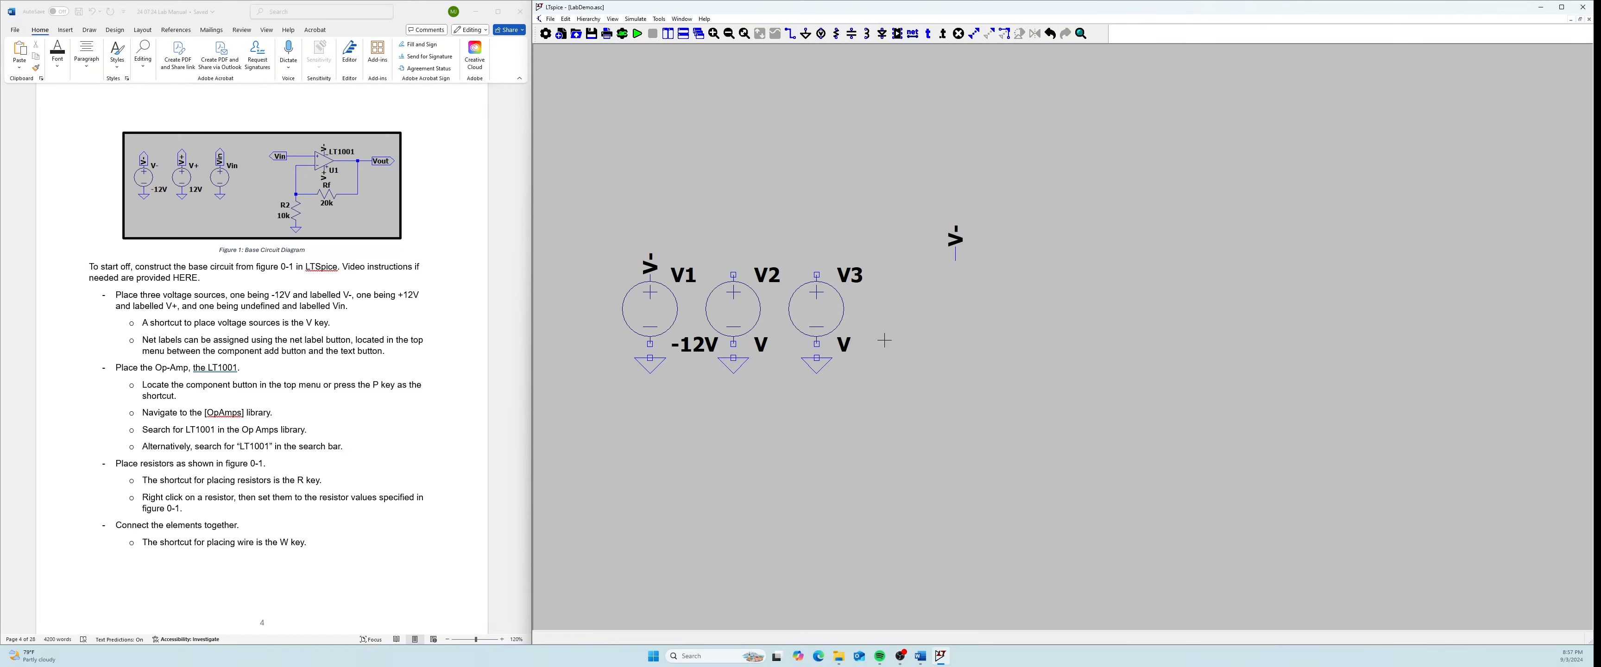
{"action": "key", "text": "Delete"}
{"action": "left_click", "coordinate": [957, 255]}
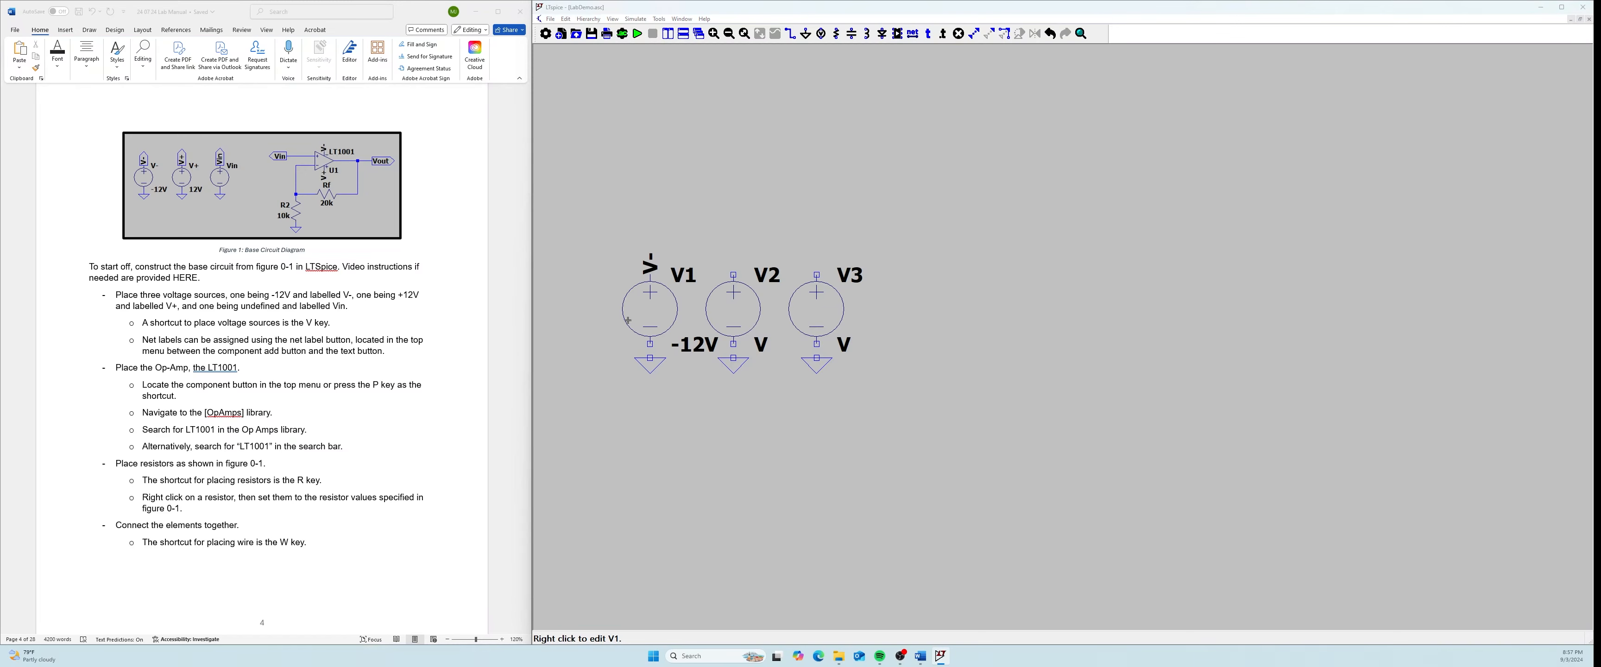
{"action": "key", "text": "F4"}
Attach a V+ net label to V2's top pin and set V2's DC value to 12V
{"action": "type", "text": "V"}
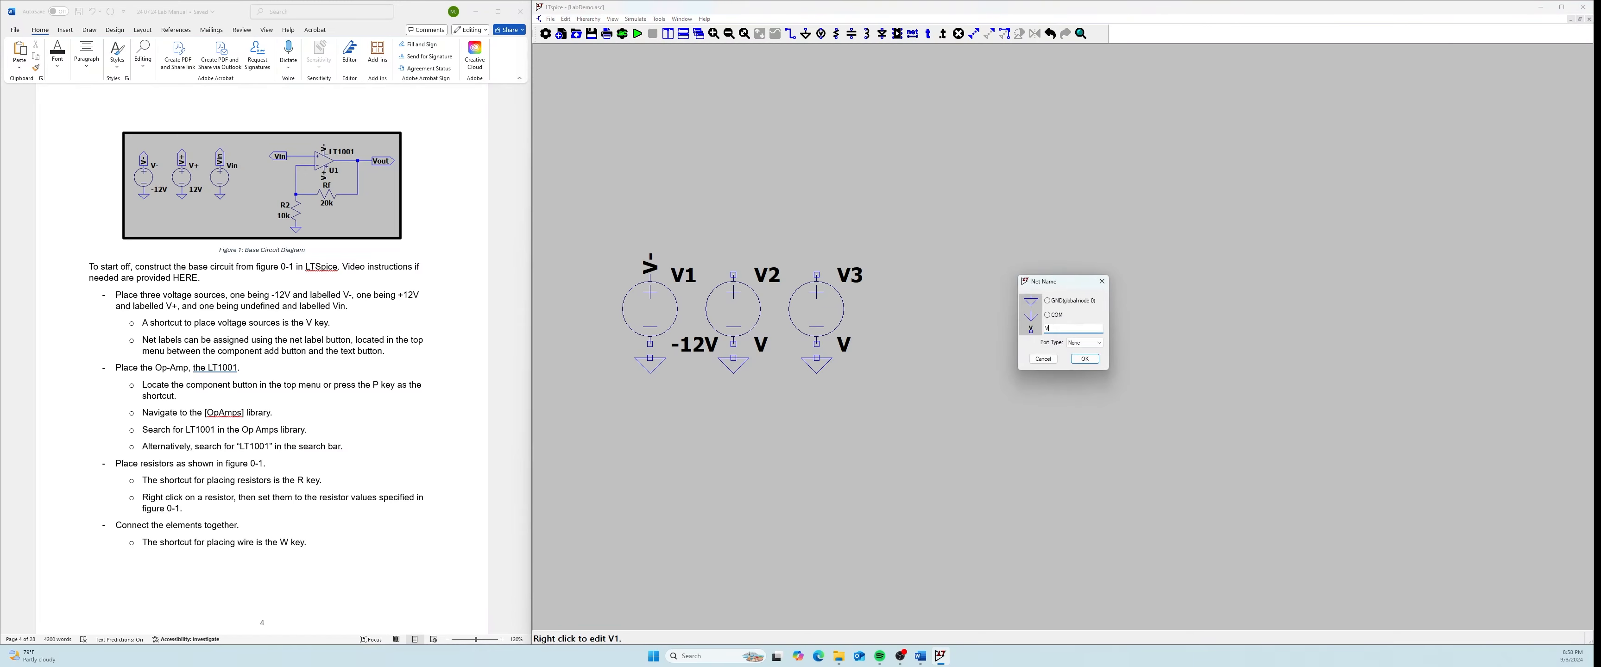
{"action": "type", "text": "+"}
{"action": "key", "text": "Return"}
{"action": "left_click", "coordinate": [733, 274]}
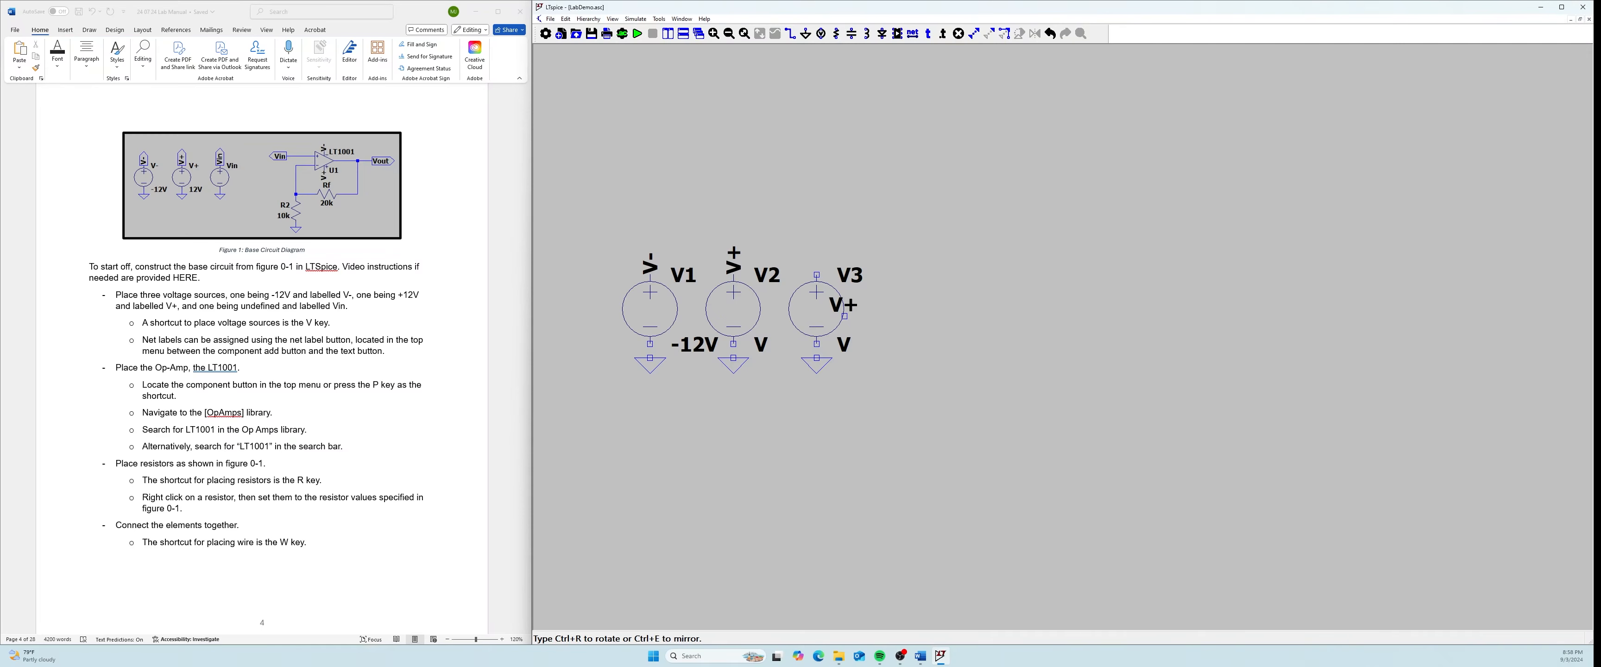
{"action": "key", "text": "Escape"}
{"action": "right_click", "coordinate": [738, 311]}
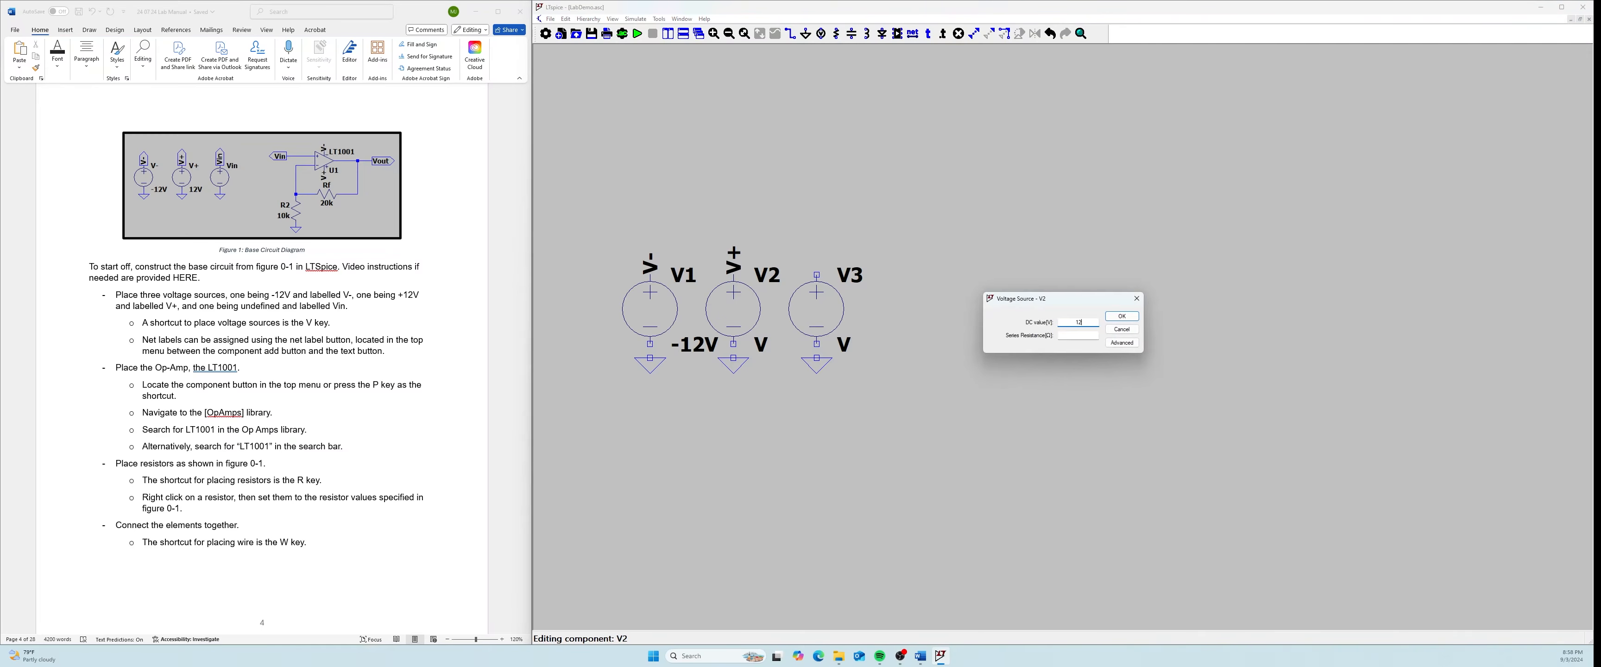
{"action": "type", "text": "12"}
{"action": "key", "text": "Return"}
Open V3's voltage settings, leaving its DC value empty
{"action": "right_click", "coordinate": [822, 308]}
{"action": "key", "text": "Escape"}
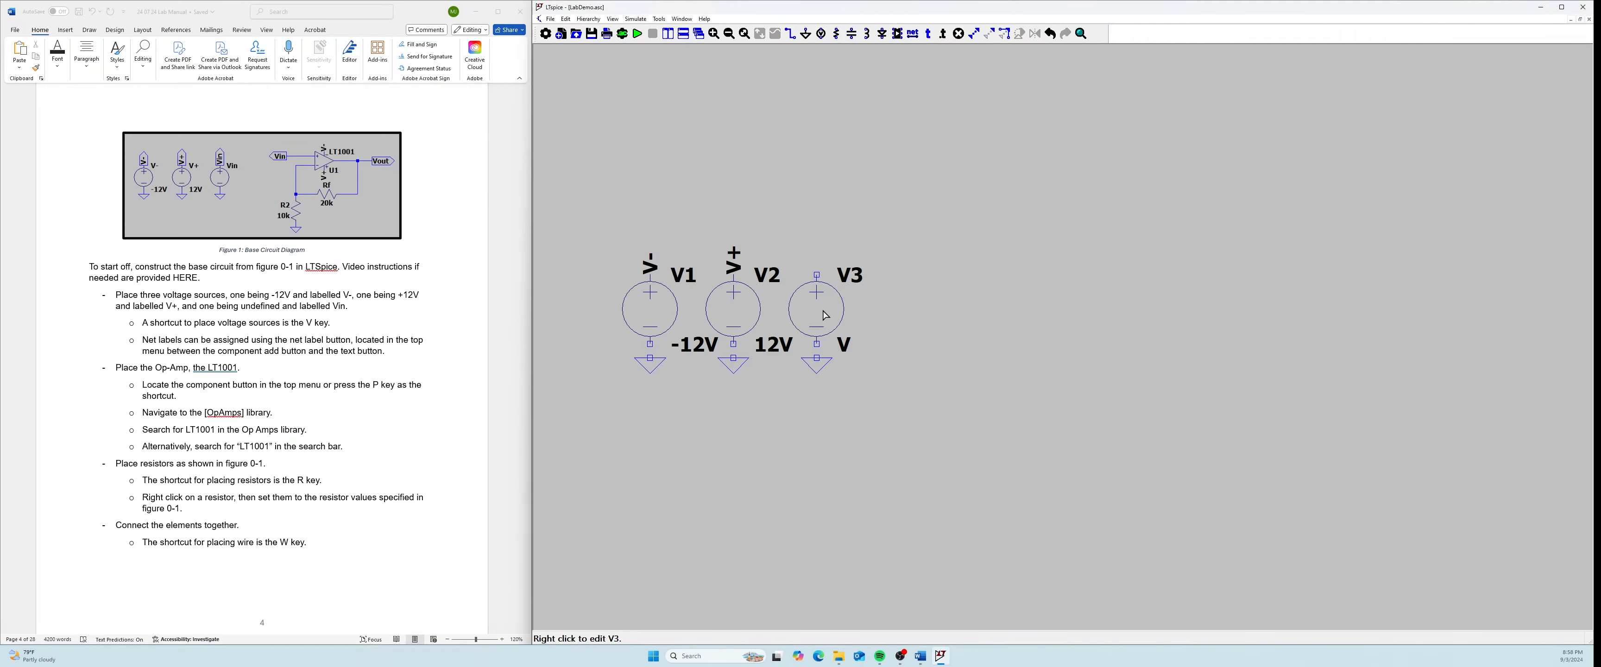
{"action": "right_click", "coordinate": [822, 310]}
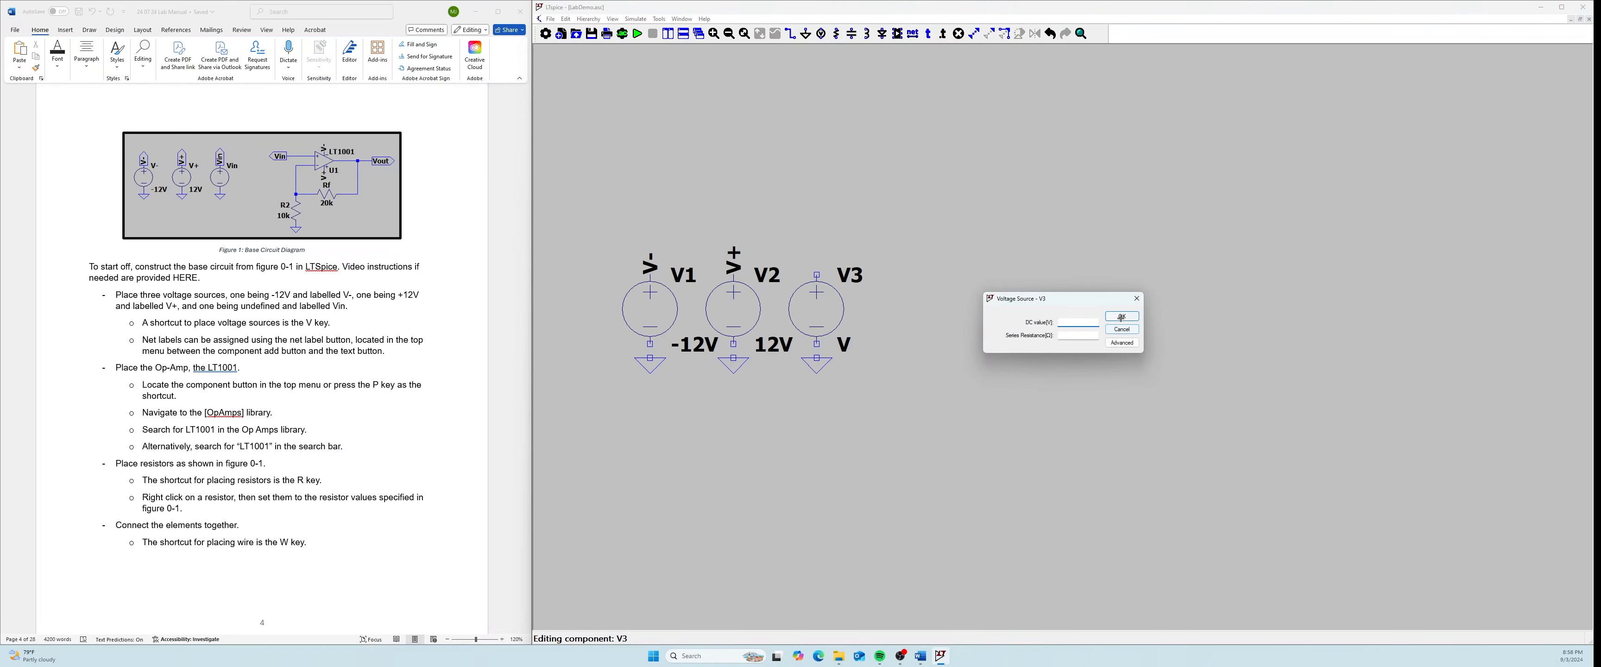
{"action": "key", "text": "Escape"}
{"action": "right_click", "coordinate": [814, 308]}
Close V3's settings without a value and label its top pin Vin
{"action": "left_click", "coordinate": [1122, 316]}
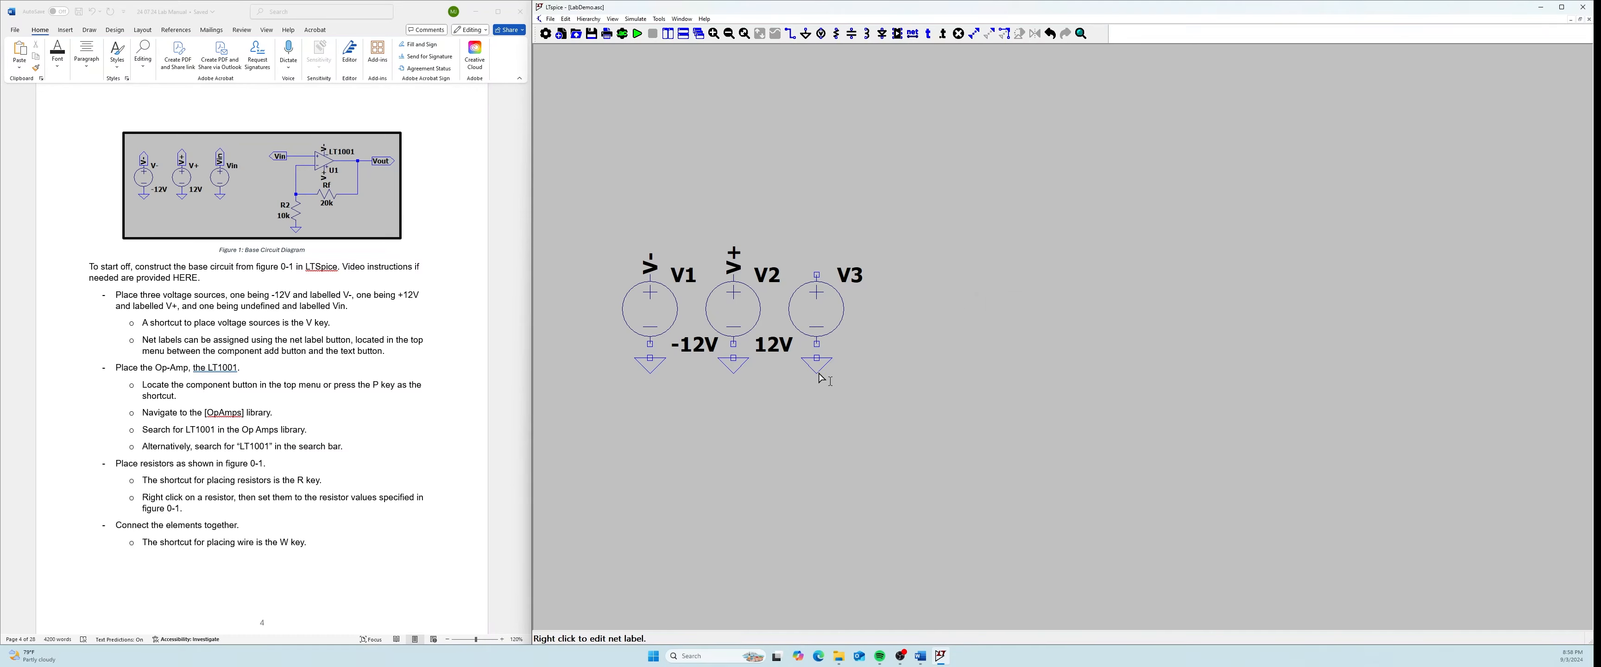
{"action": "key", "text": "n"}
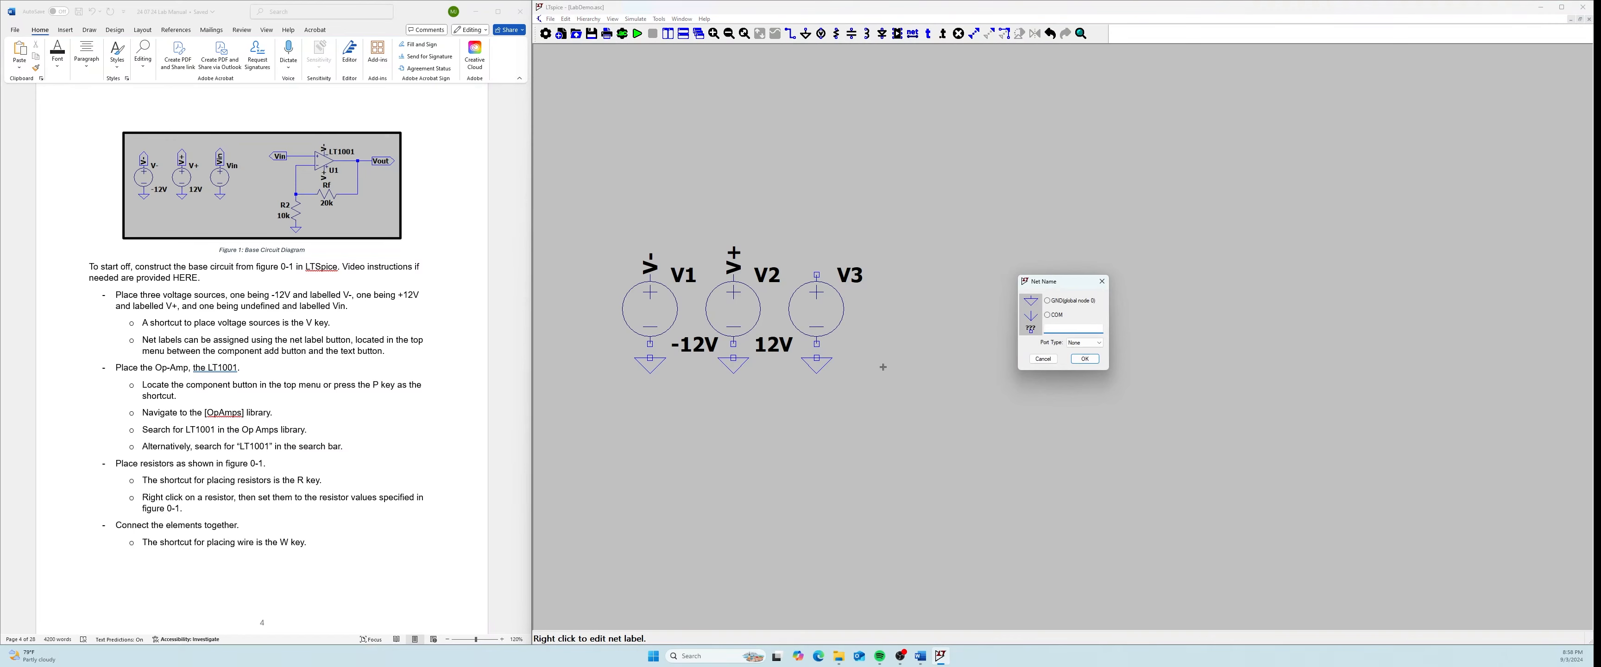
{"action": "type", "text": "Vin"}
{"action": "key", "text": "Return"}
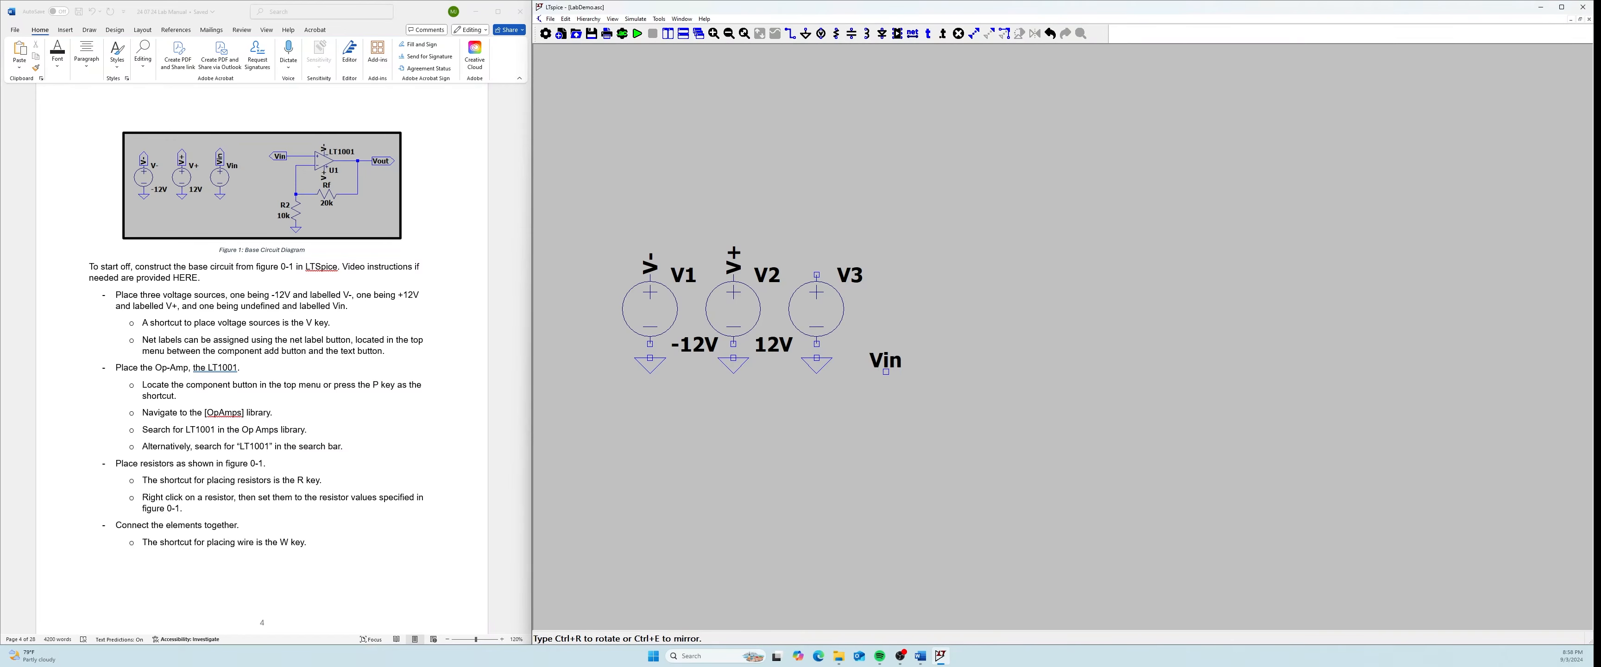
{"action": "left_click", "coordinate": [817, 274]}
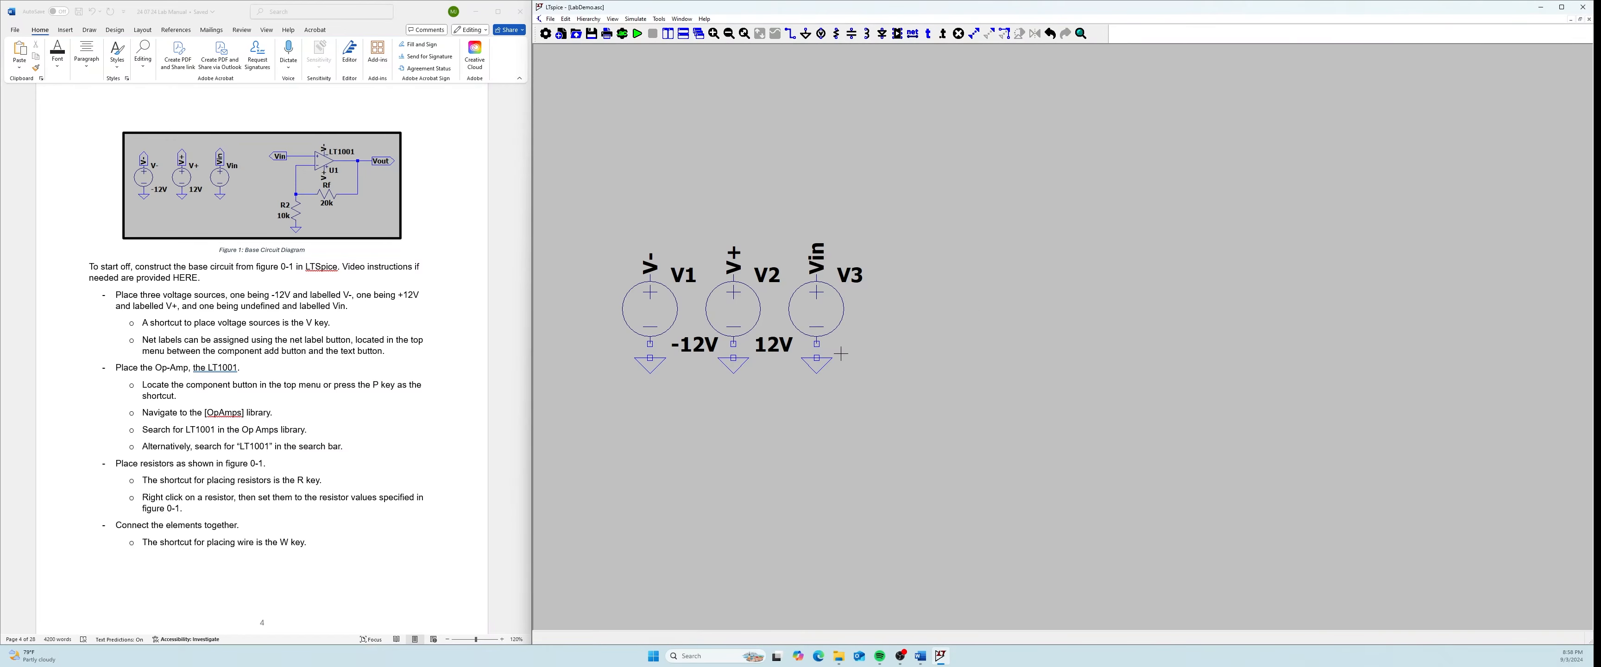
Wire the minus pins of V3, V2 and V1 to their grounds
{"action": "key", "text": "w"}
{"action": "left_click", "coordinate": [816, 343]}
{"action": "left_click", "coordinate": [817, 358]}
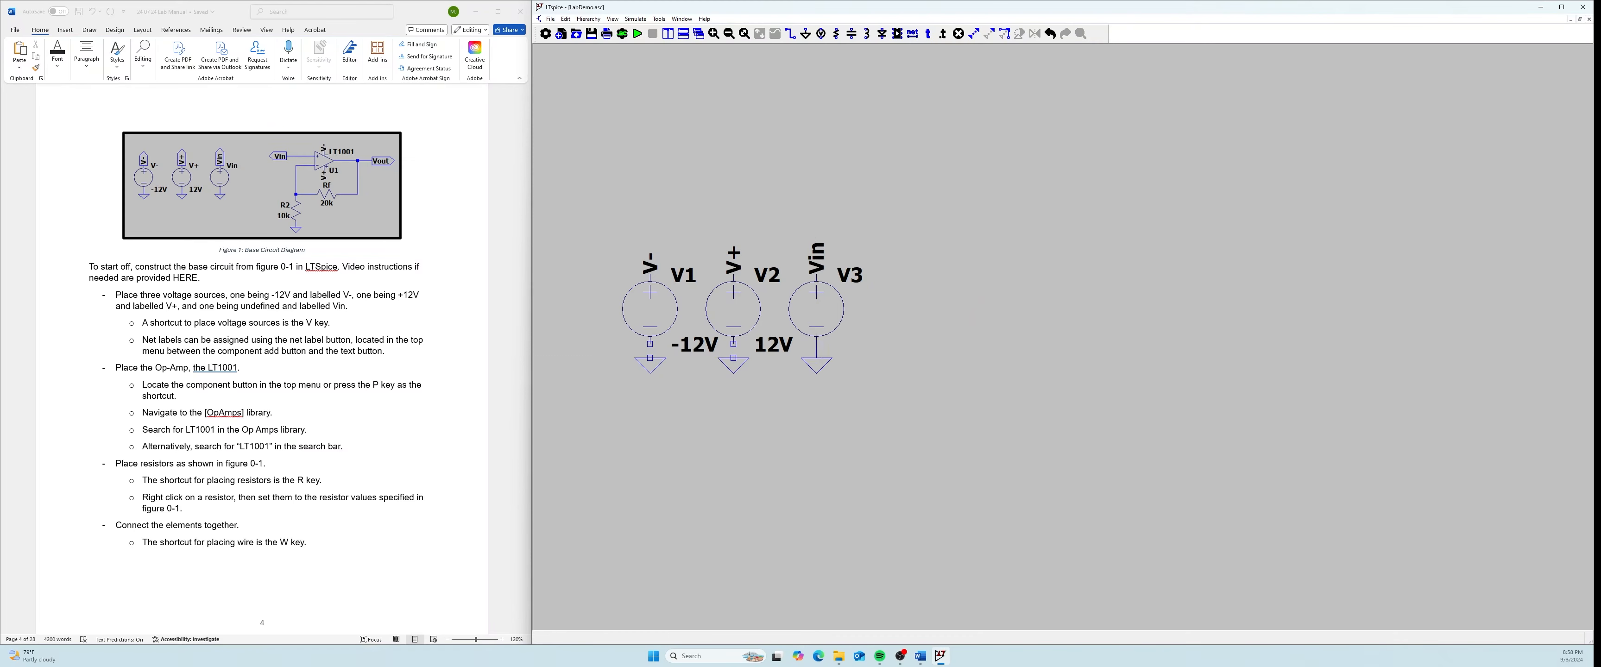
{"action": "left_click", "coordinate": [733, 343]}
{"action": "left_click", "coordinate": [734, 357]}
{"action": "left_click", "coordinate": [649, 343]}
{"action": "left_click", "coordinate": [650, 358]}
{"action": "key", "text": "Escape"}
Set the port type of the V-, V+ and Vin net labels to Output
{"action": "key", "text": "F4"}
{"action": "left_click", "coordinate": [1077, 344]}
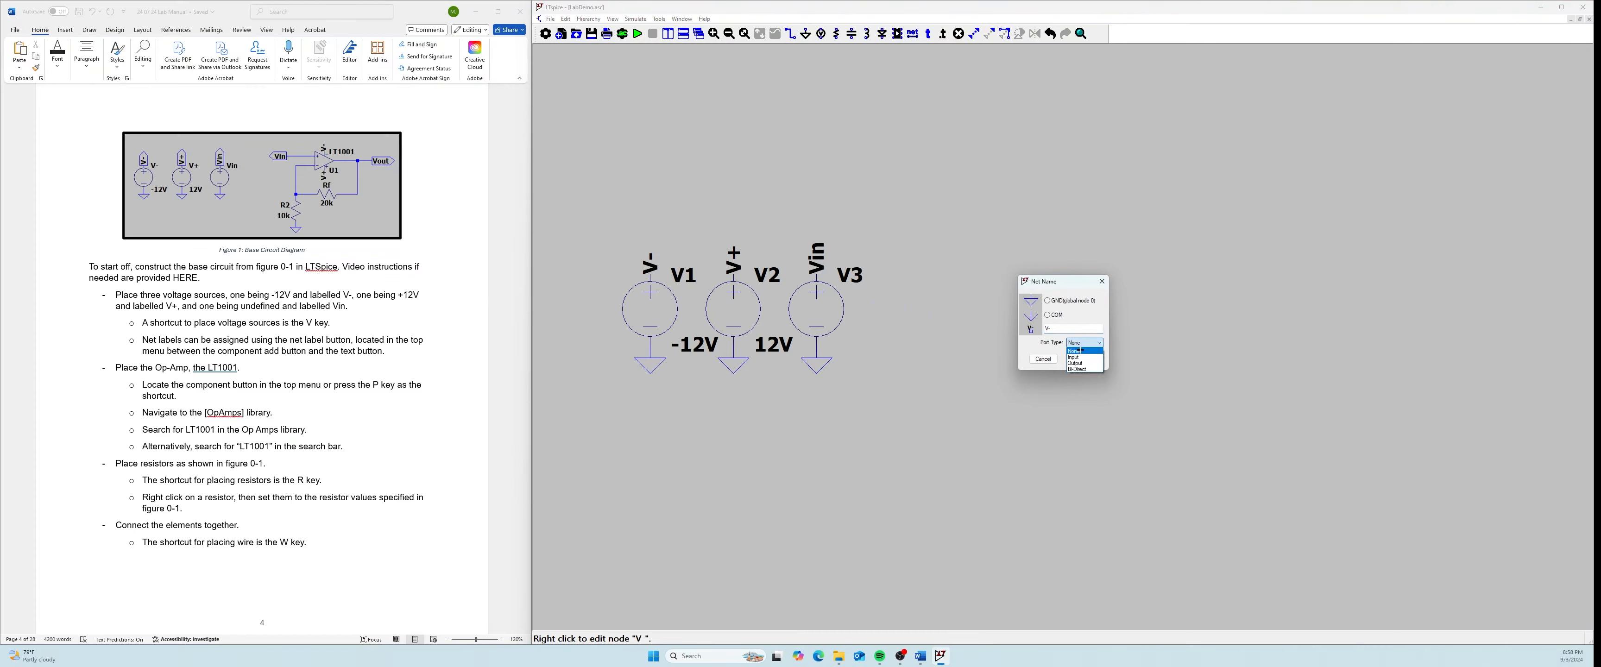
{"action": "left_click", "coordinate": [1081, 366]}
{"action": "left_click", "coordinate": [1097, 359]}
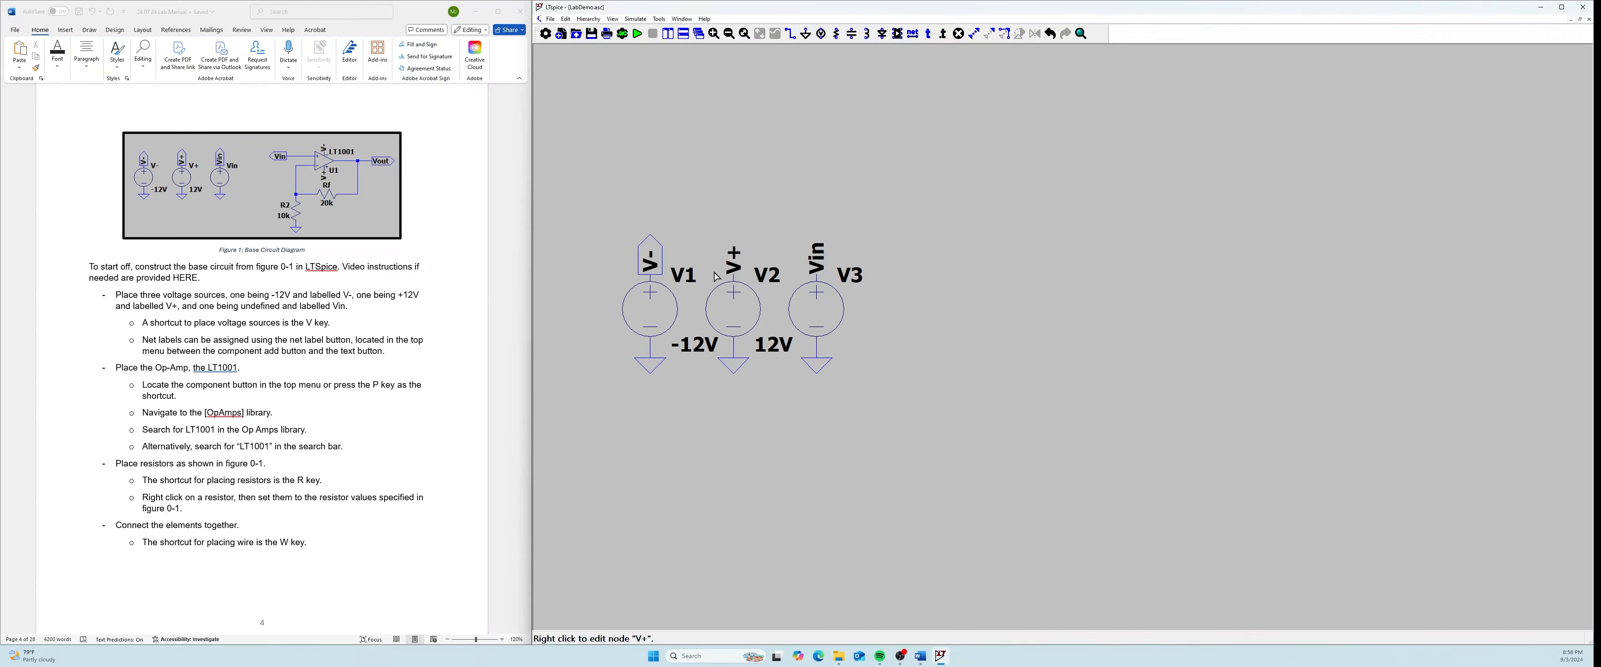
{"action": "right_click", "coordinate": [734, 260]}
{"action": "left_click", "coordinate": [1083, 343]}
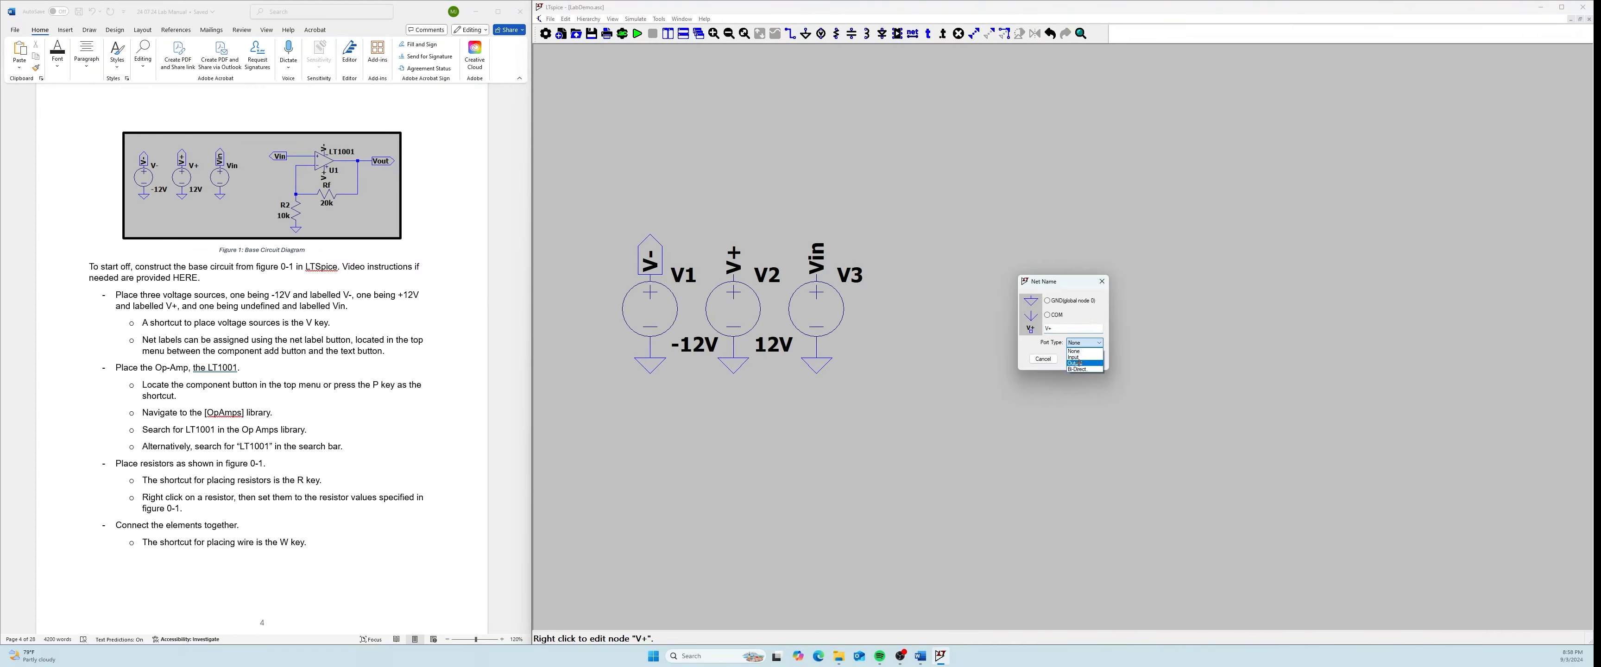
{"action": "left_click", "coordinate": [1077, 362]}
{"action": "left_click", "coordinate": [1084, 359]}
{"action": "right_click", "coordinate": [816, 259]}
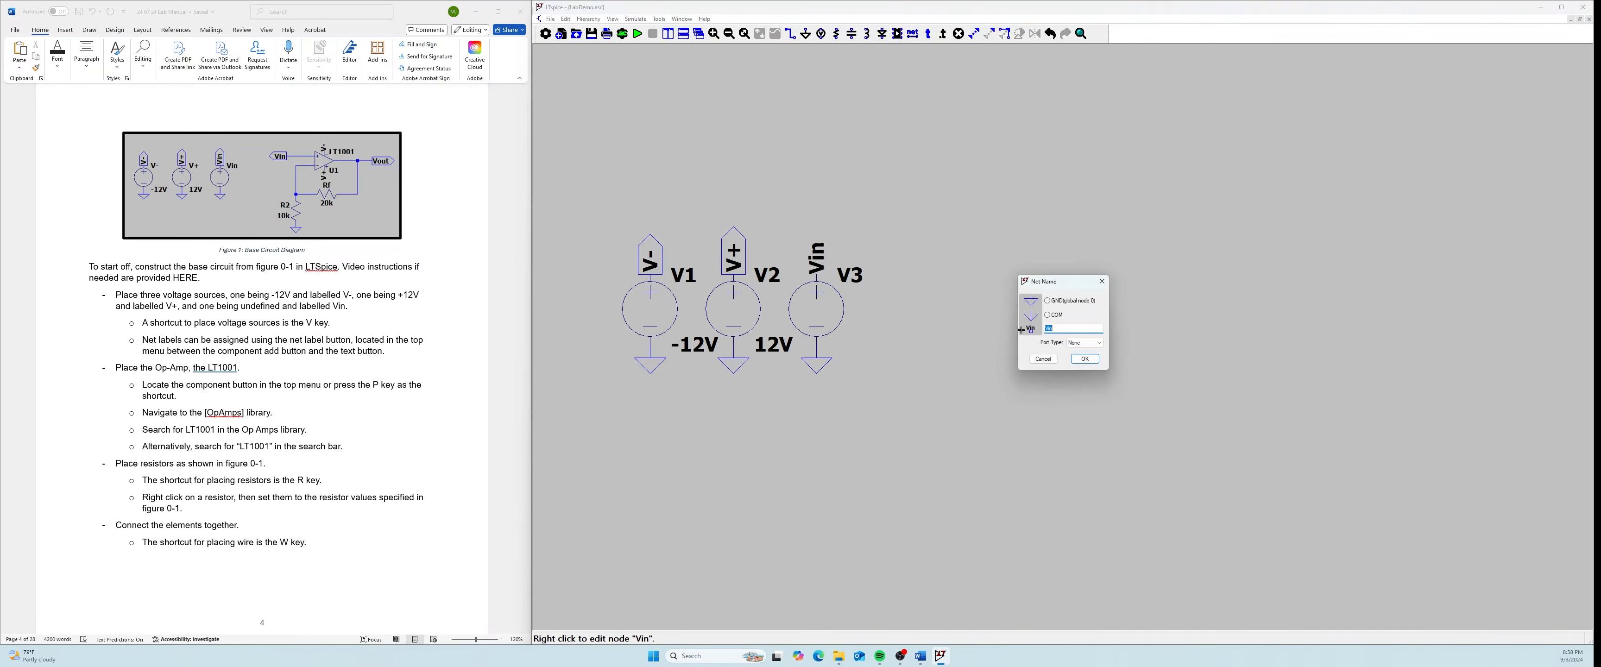
{"action": "left_click", "coordinate": [1077, 342]}
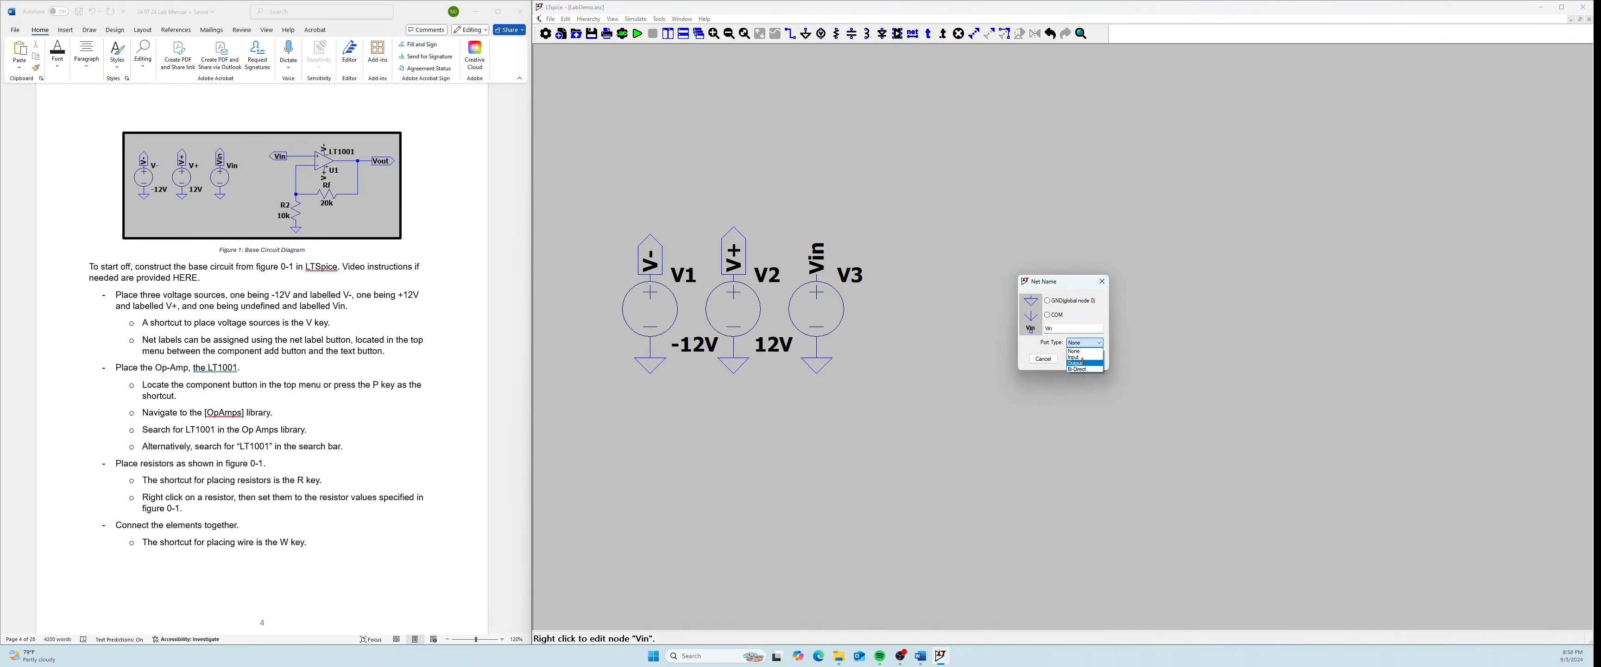
{"action": "left_click", "coordinate": [1083, 362]}
{"action": "left_click", "coordinate": [1084, 359]}
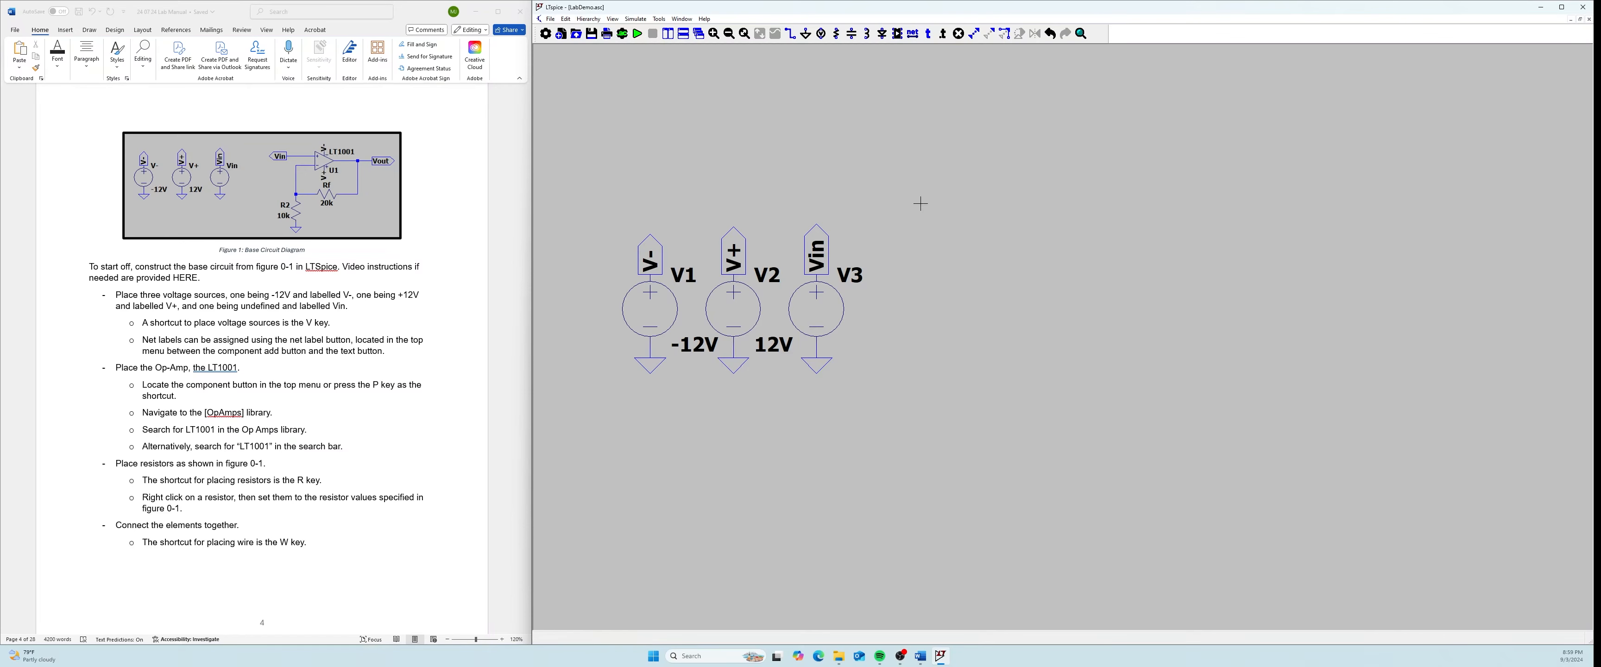
Browse the [OpAmps] library in the component picker and select LT1001
{"action": "scroll", "coordinate": [809, 262], "scroll_direction": "down", "scroll_amount": 3}
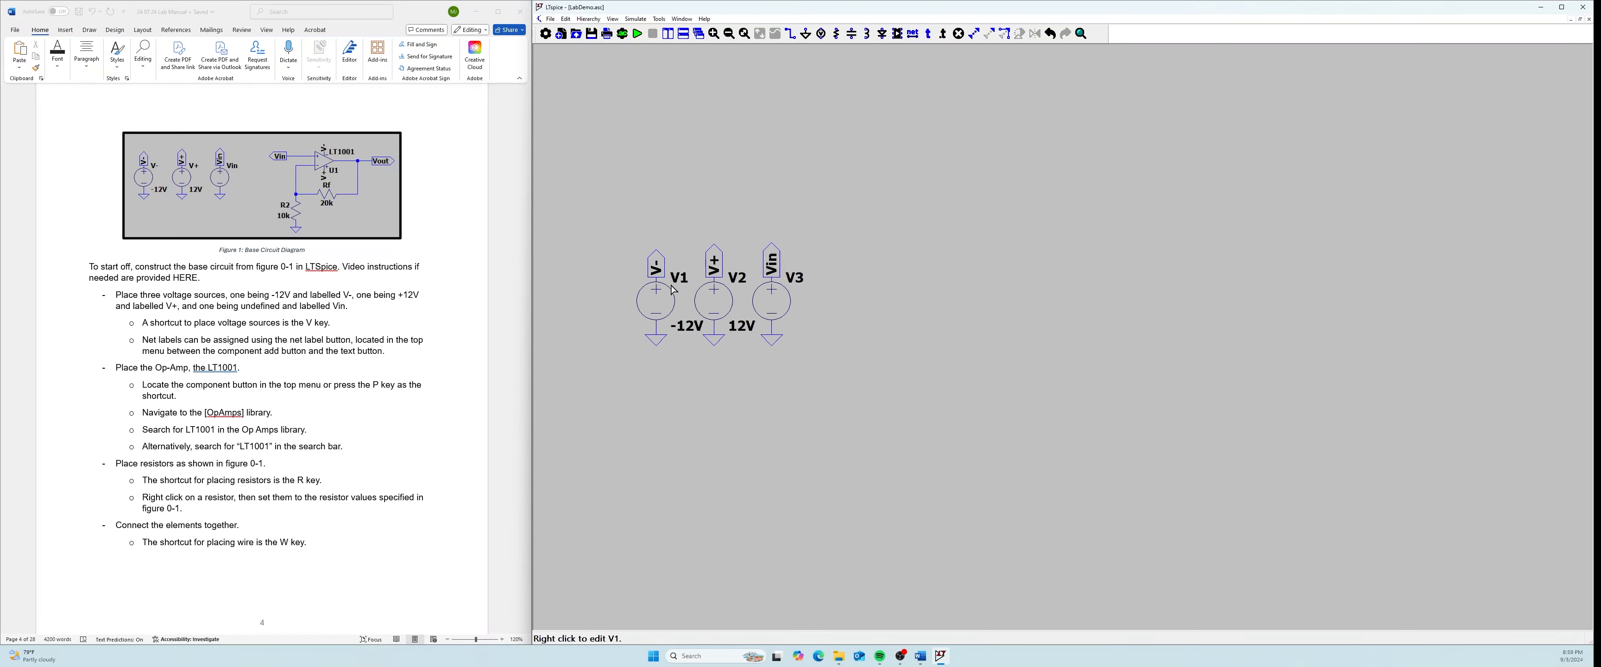
{"action": "scroll", "coordinate": [810, 261], "scroll_direction": "up", "scroll_amount": 2}
{"action": "scroll", "coordinate": [939, 293], "scroll_direction": "down", "scroll_amount": 2}
{"action": "scroll", "coordinate": [868, 295], "scroll_direction": "up", "scroll_amount": 2}
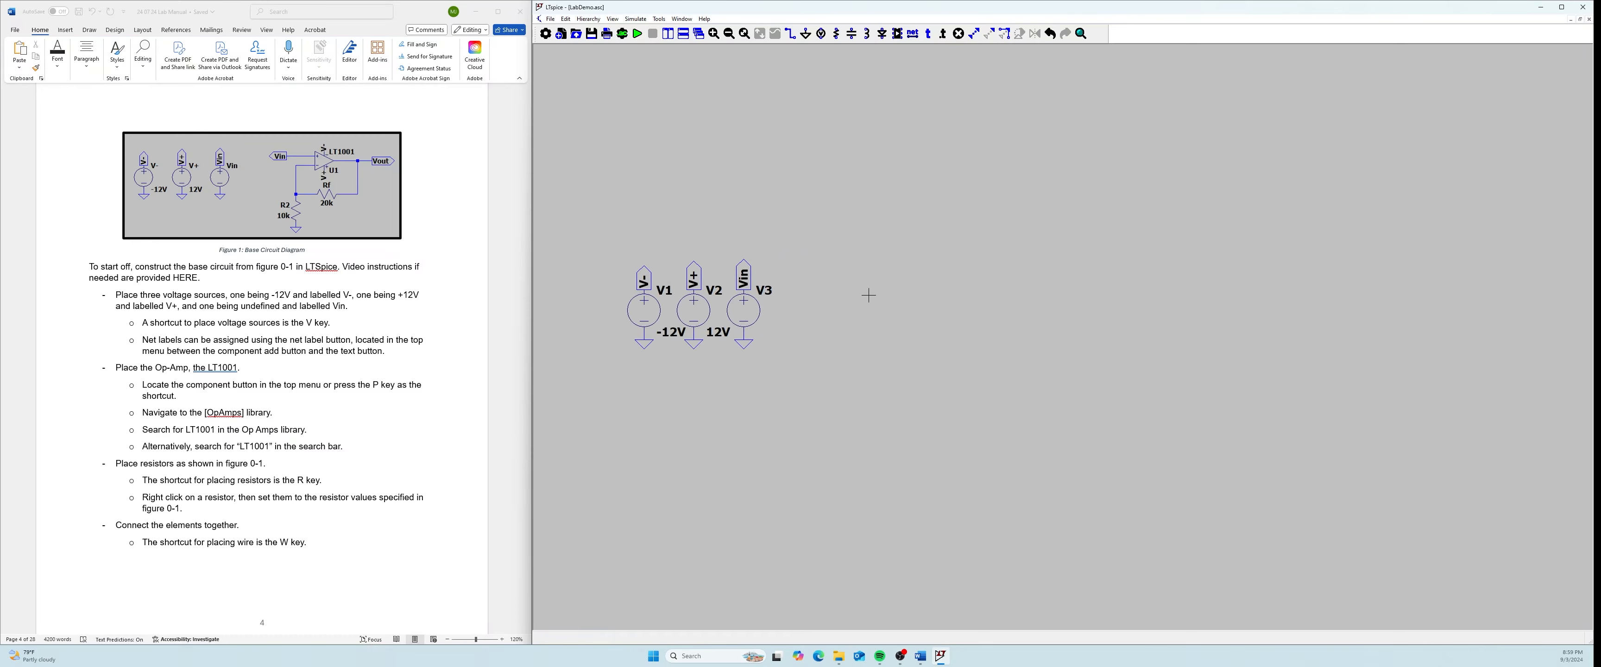
{"action": "key", "text": "p"}
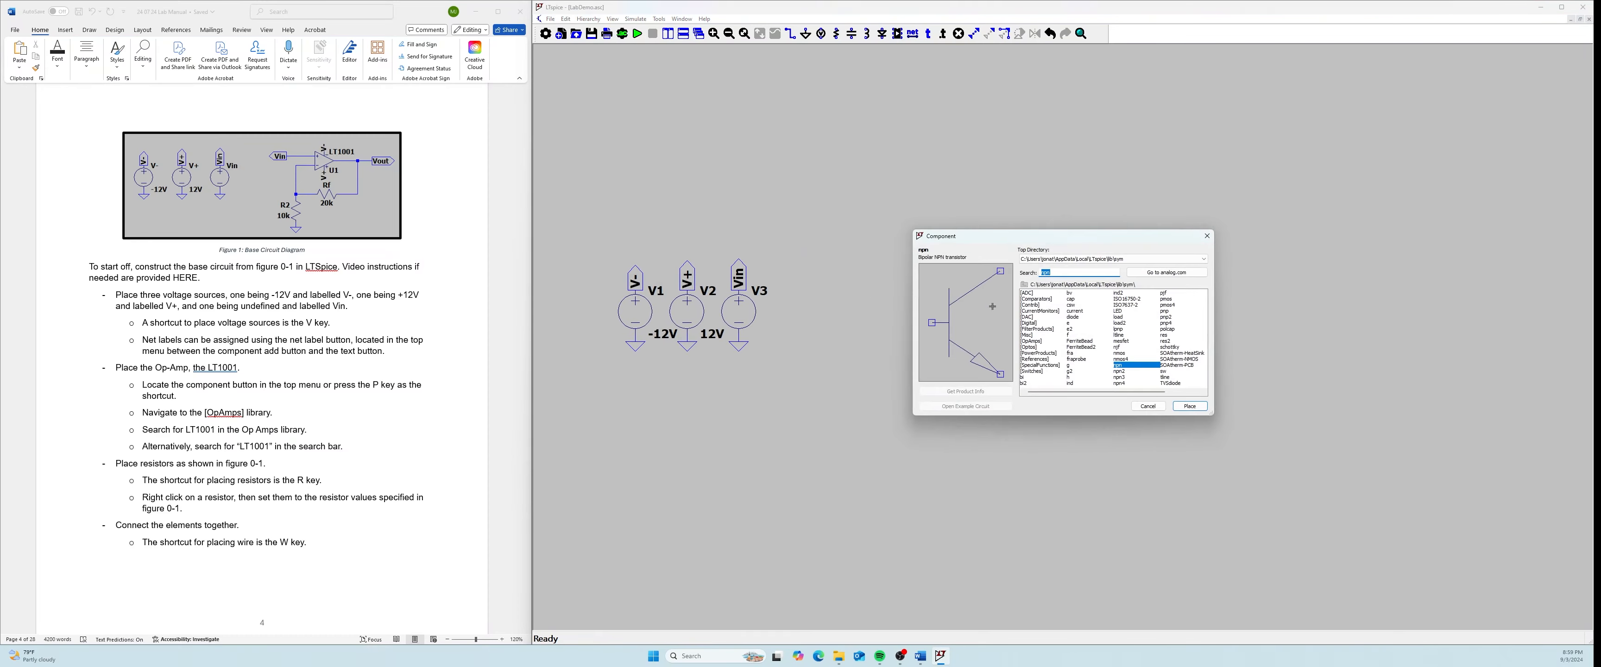
{"action": "double_click", "coordinate": [1037, 341]}
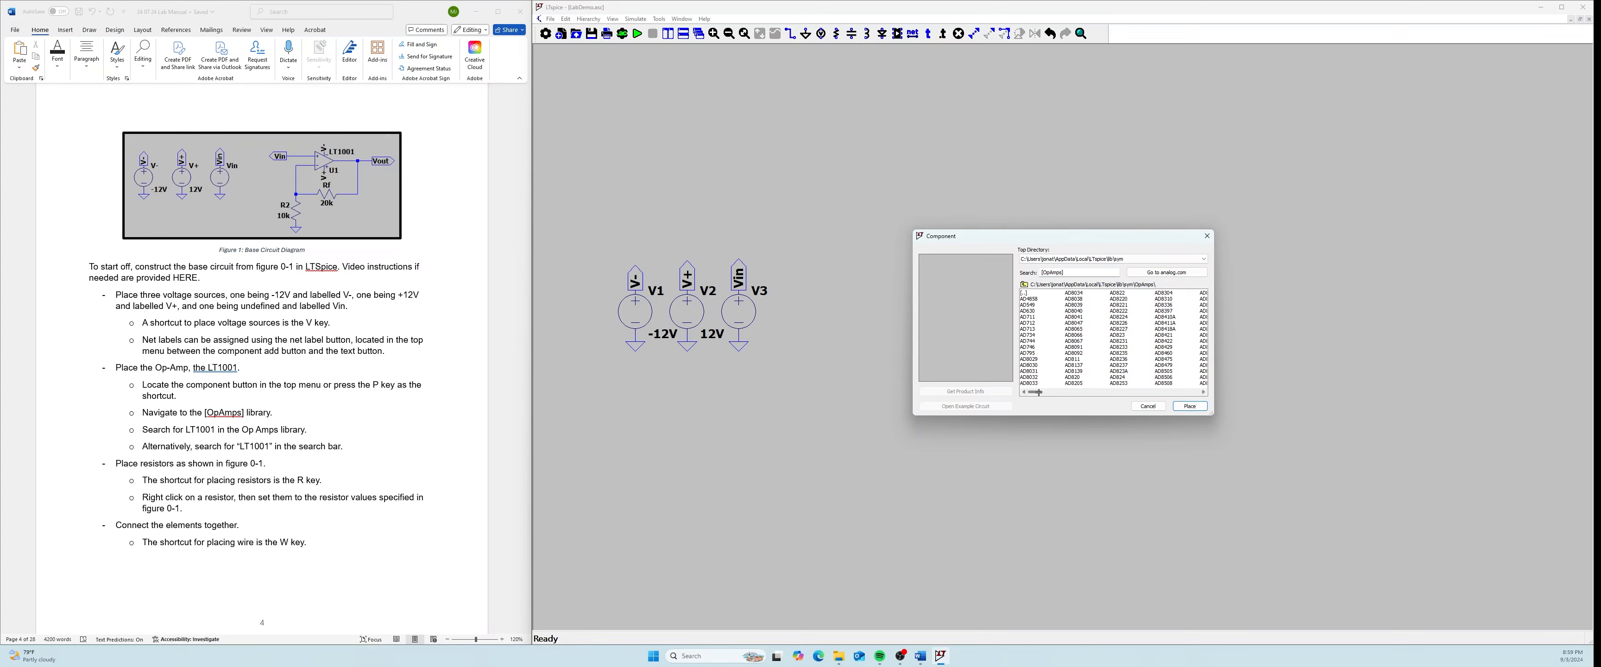
{"action": "left_click_drag", "start_coordinate": [1038, 393], "coordinate": [1099, 395]}
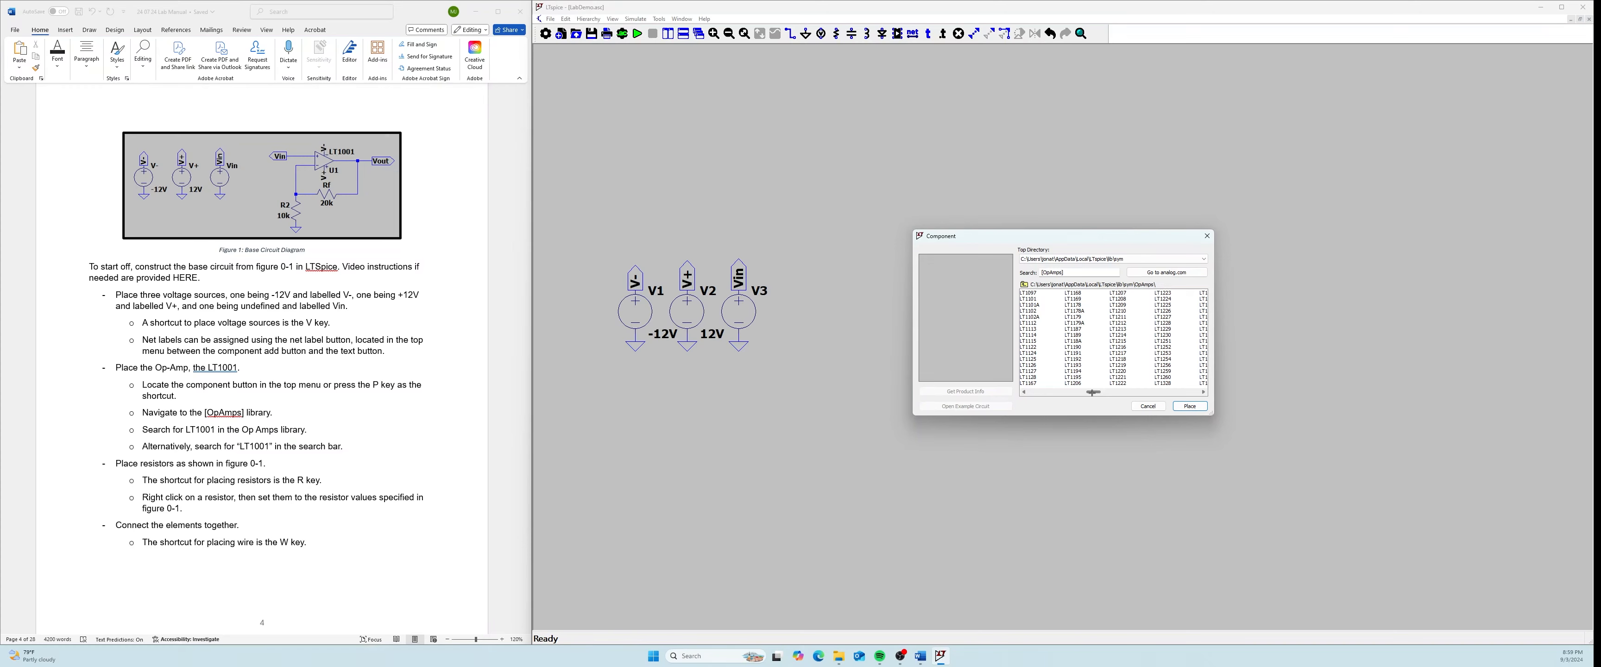
{"action": "left_click_drag", "start_coordinate": [1092, 392], "coordinate": [1078, 393]}
{"action": "left_click", "coordinate": [1028, 377]}
Place one LT1001 op-amp, U1, to the right of the sources
{"action": "double_click", "coordinate": [1028, 377]}
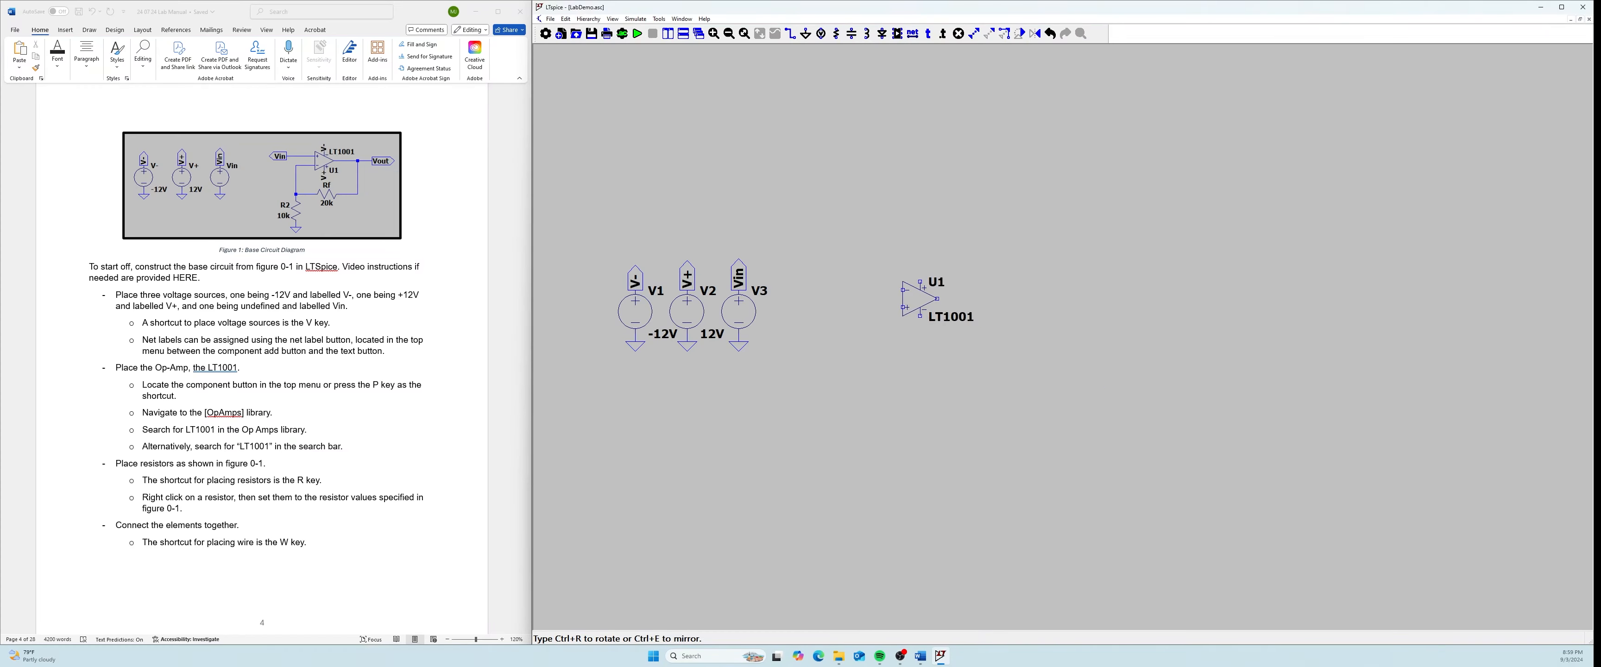
{"action": "left_click", "coordinate": [920, 298]}
{"action": "key", "text": "Escape"}
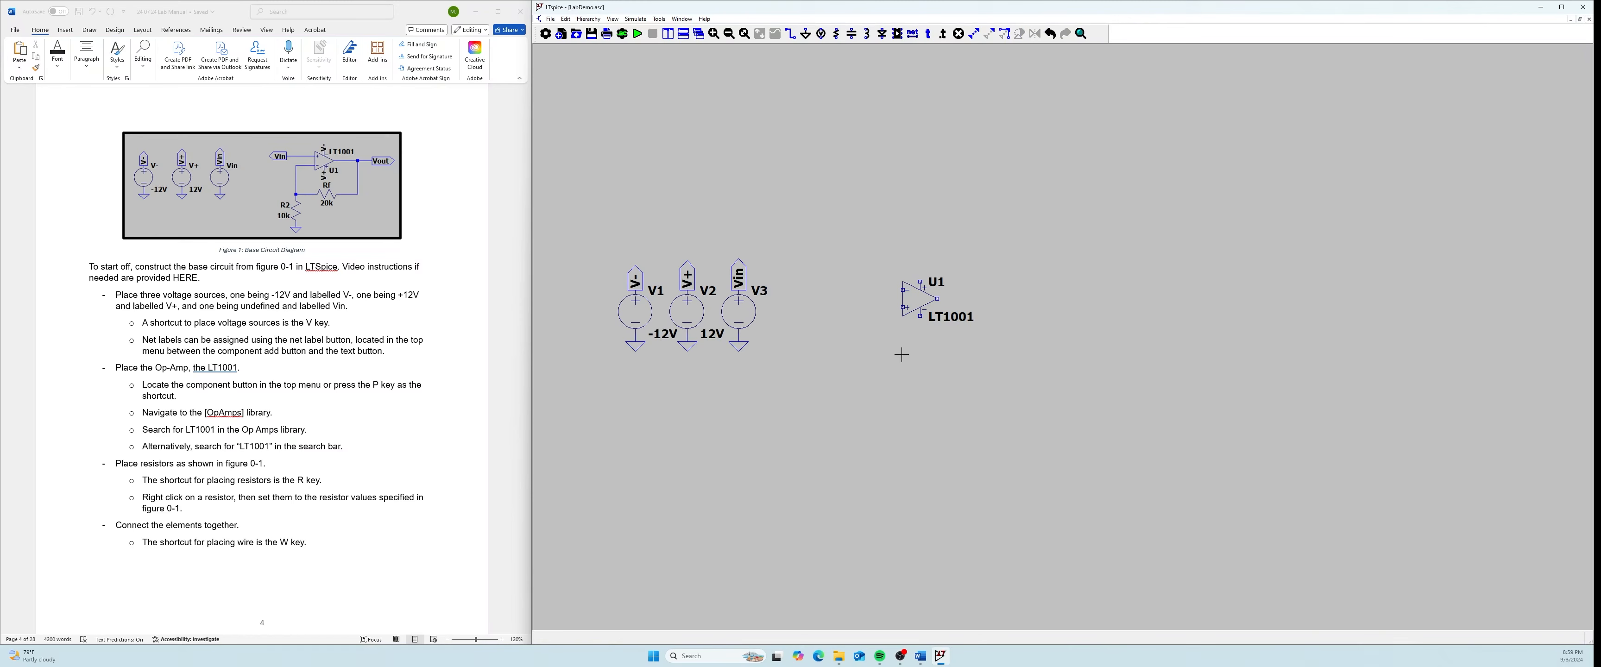
Move U1 and adjust its orientation by rotating and mirroring it
{"action": "key", "text": "m"}
{"action": "left_click", "coordinate": [920, 299]}
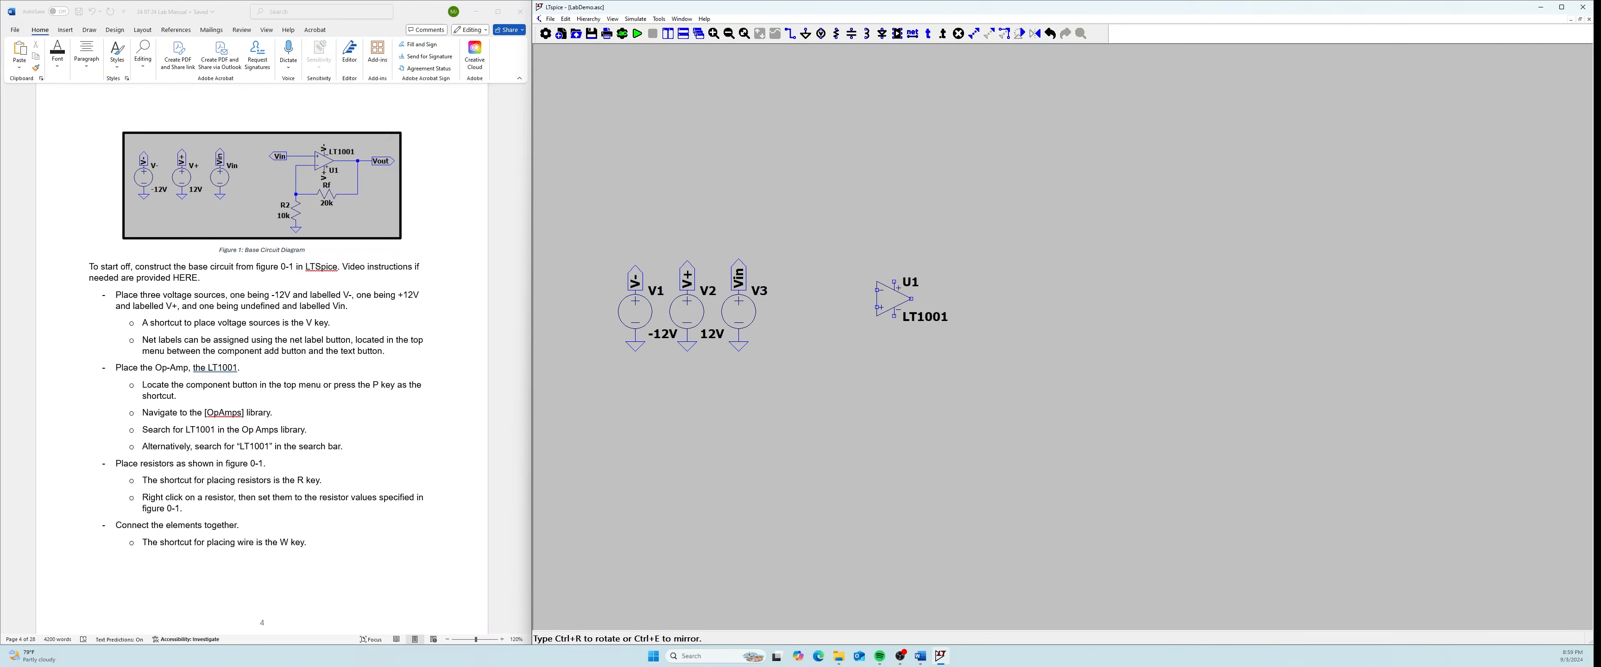
{"action": "key", "text": "ctrl+r"}
{"action": "key", "text": "ctrl+r"}
{"action": "key", "text": "ctrl+r"}
{"action": "key", "text": "ctrl+r"}
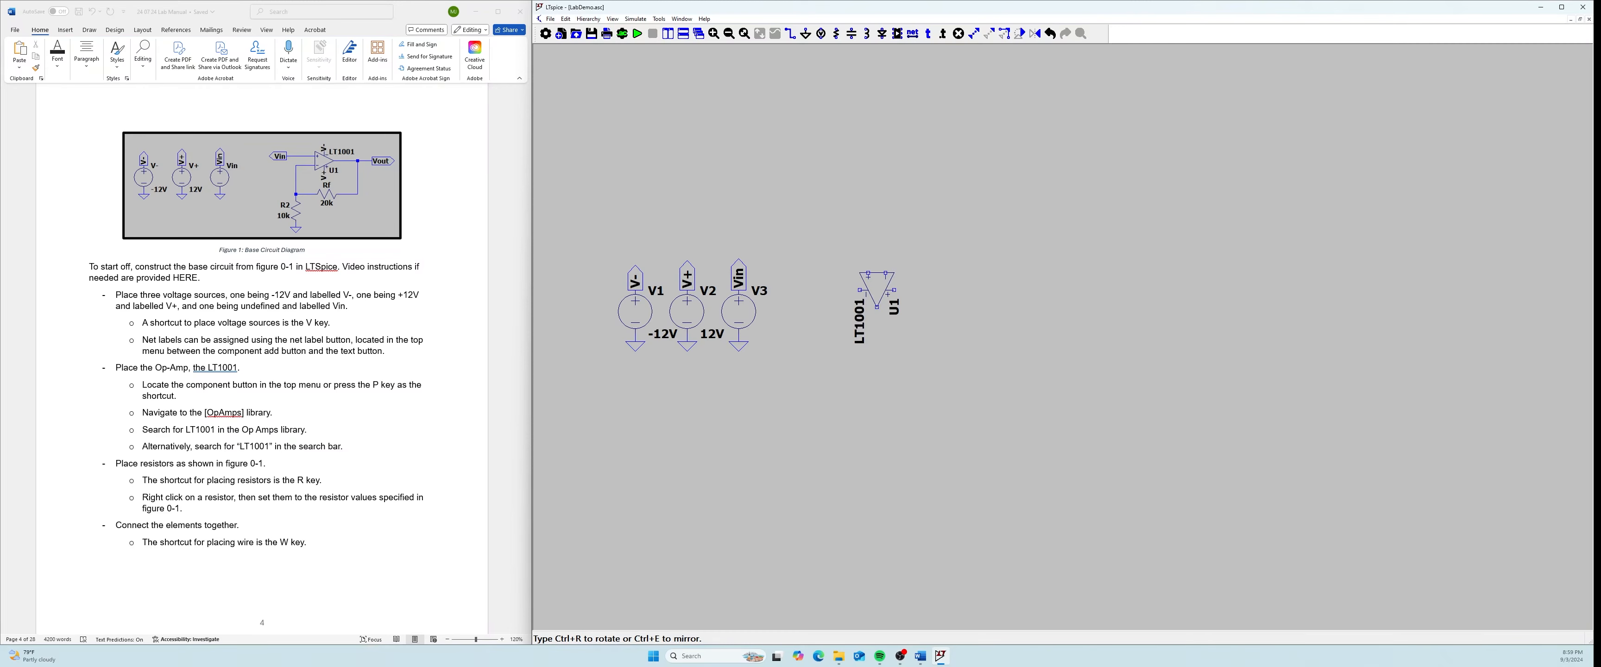
{"action": "key", "text": "ctrl+r"}
{"action": "key", "text": "ctrl+r"}
{"action": "key", "text": "ctrl+r"}
{"action": "key", "text": "ctrl+r"}
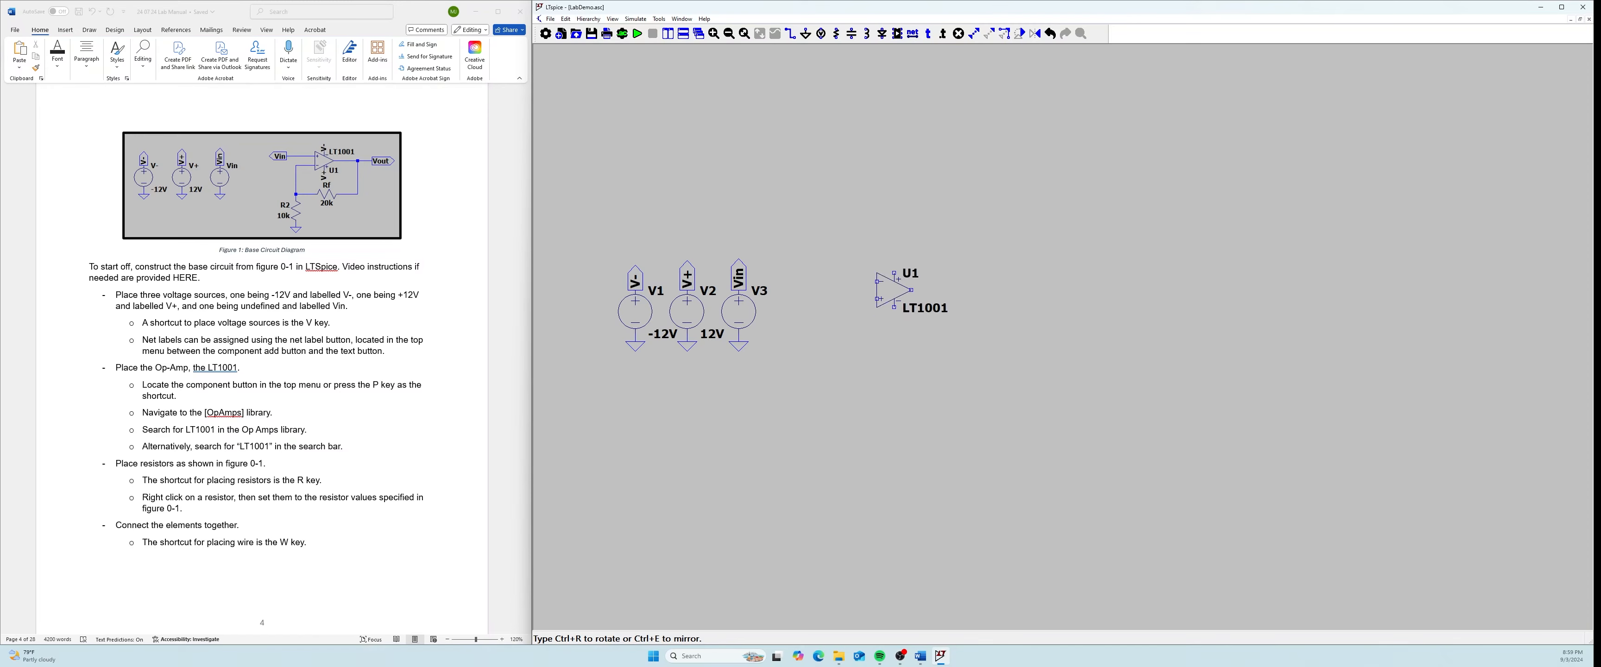
{"action": "key", "text": "ctrl+e"}
{"action": "key", "text": "ctrl+e"}
{"action": "key", "text": "ctrl+e"}
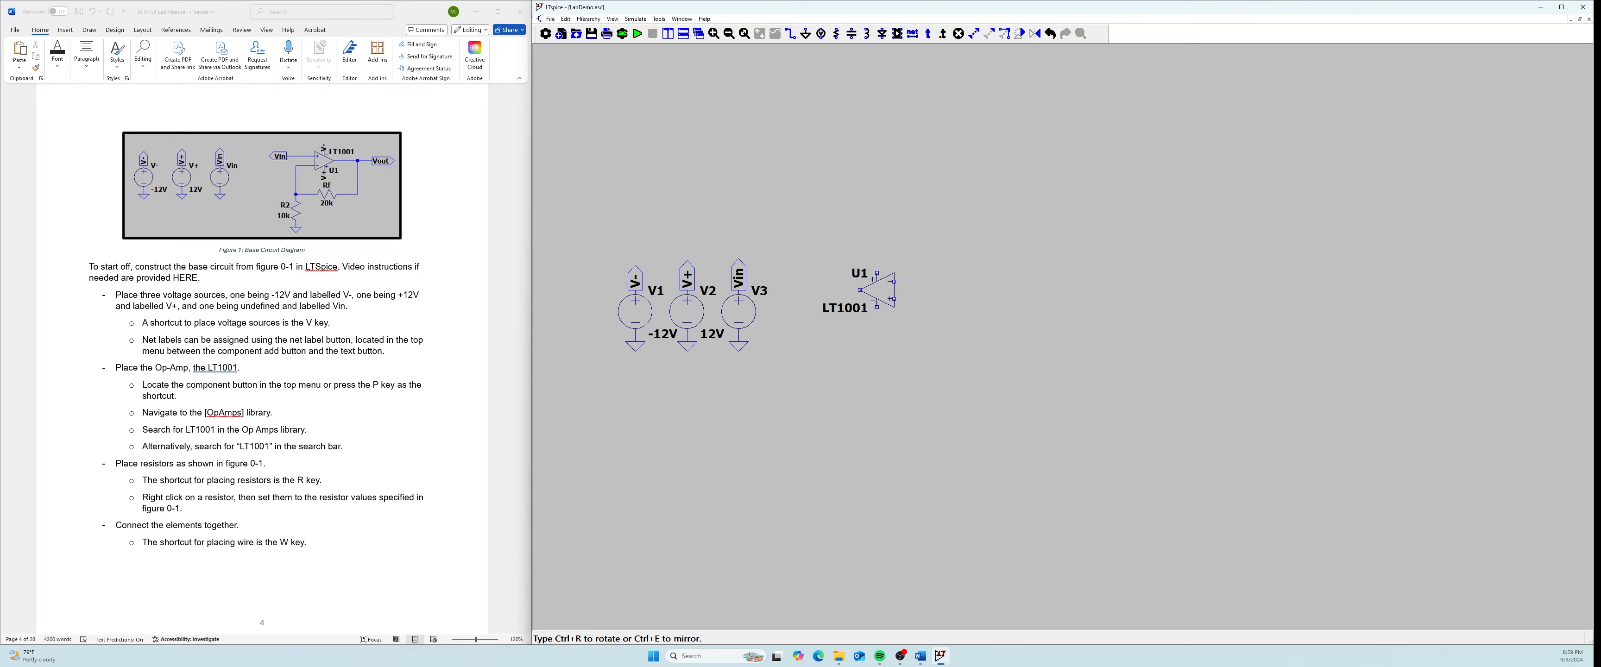
{"action": "key", "text": "ctrl+e"}
{"action": "key", "text": "ctrl+e"}
{"action": "key", "text": "ctrl+r"}
{"action": "key", "text": "ctrl+r"}
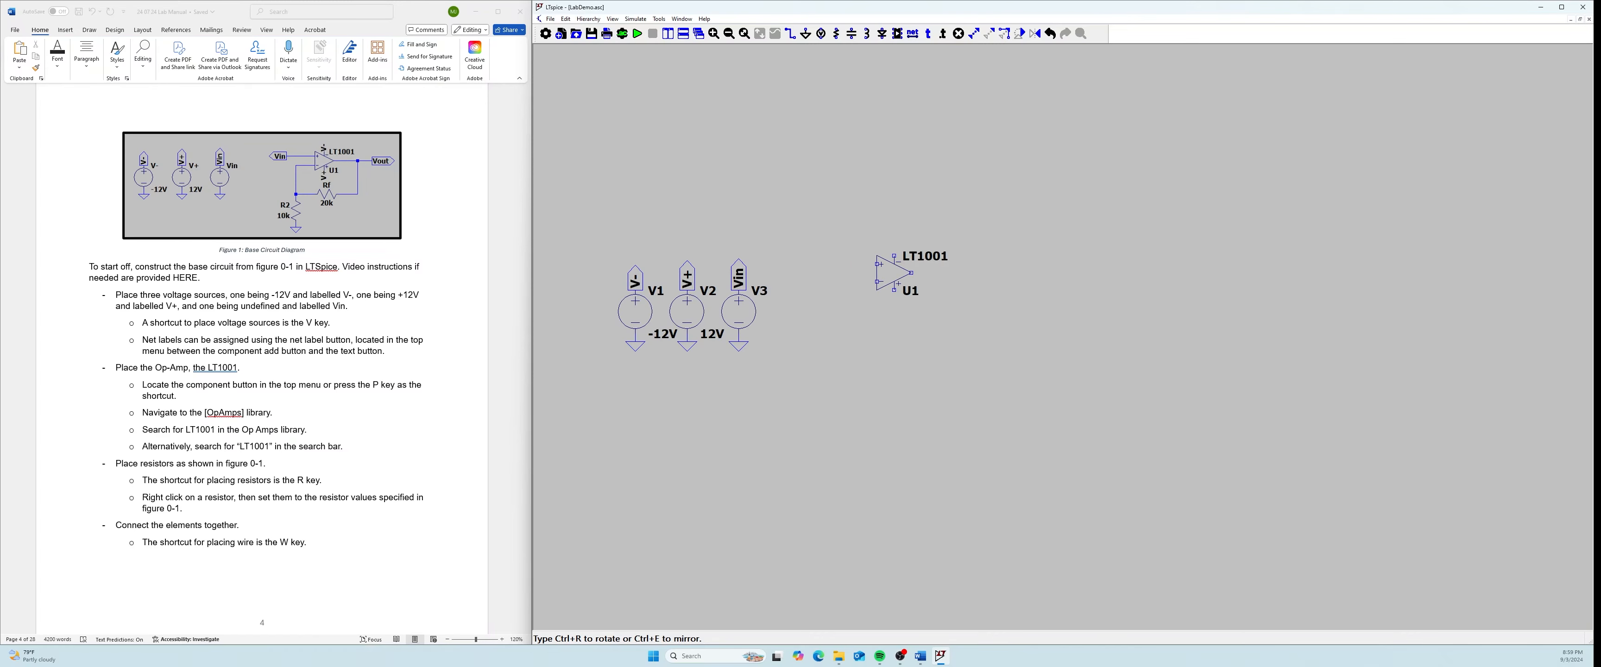
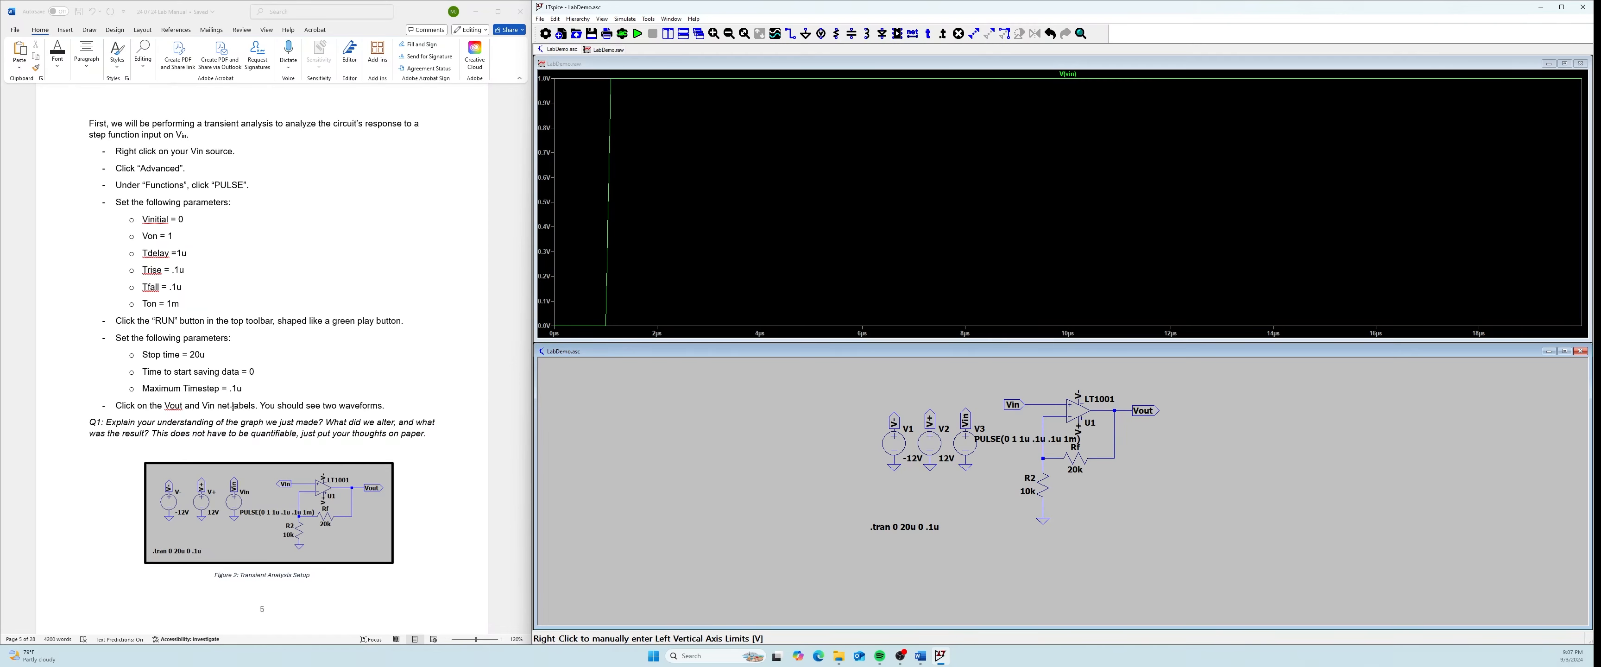
Add V(vout) to the transient plot, inspect it, then bring up V3's PULSE value for editing
{"action": "left_click", "coordinate": [1147, 410]}
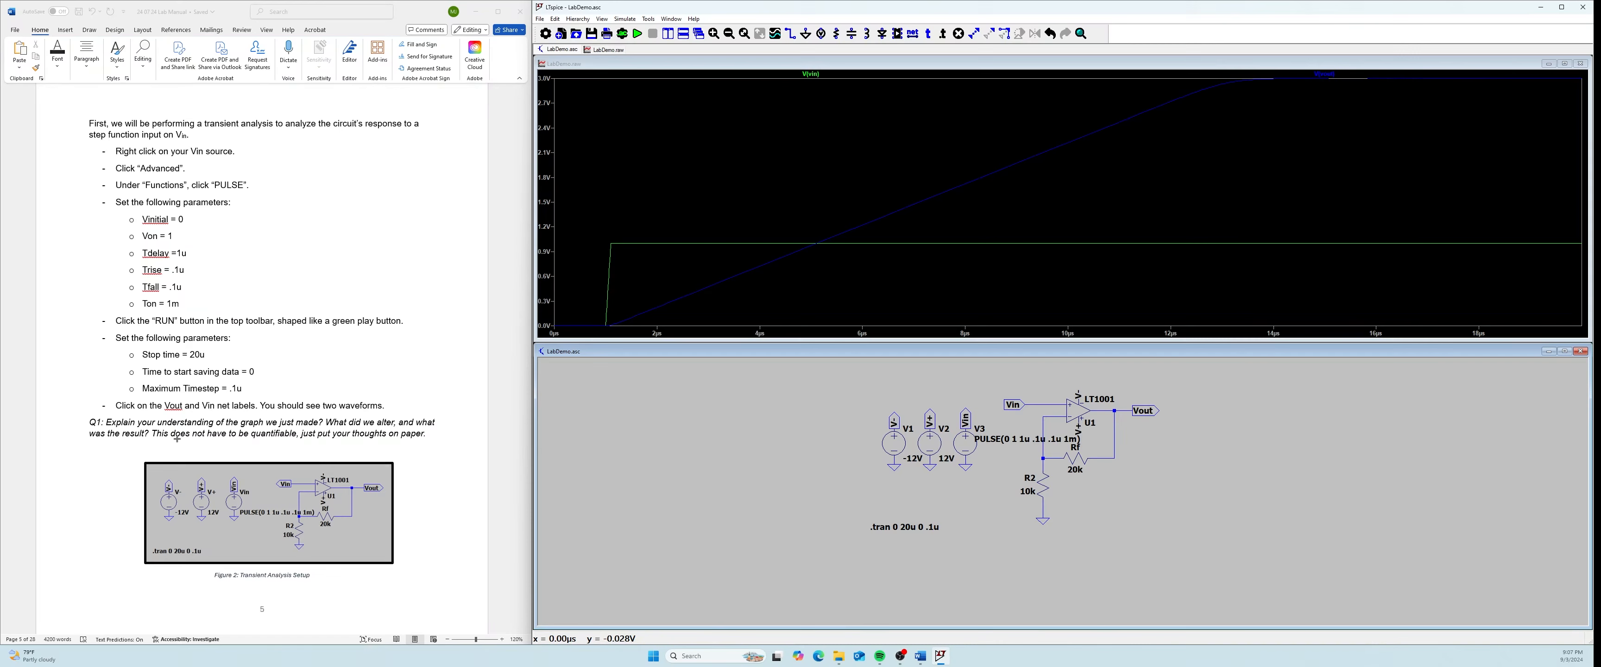
{"action": "scroll", "coordinate": [195, 364], "scroll_direction": "down", "scroll_amount": 1}
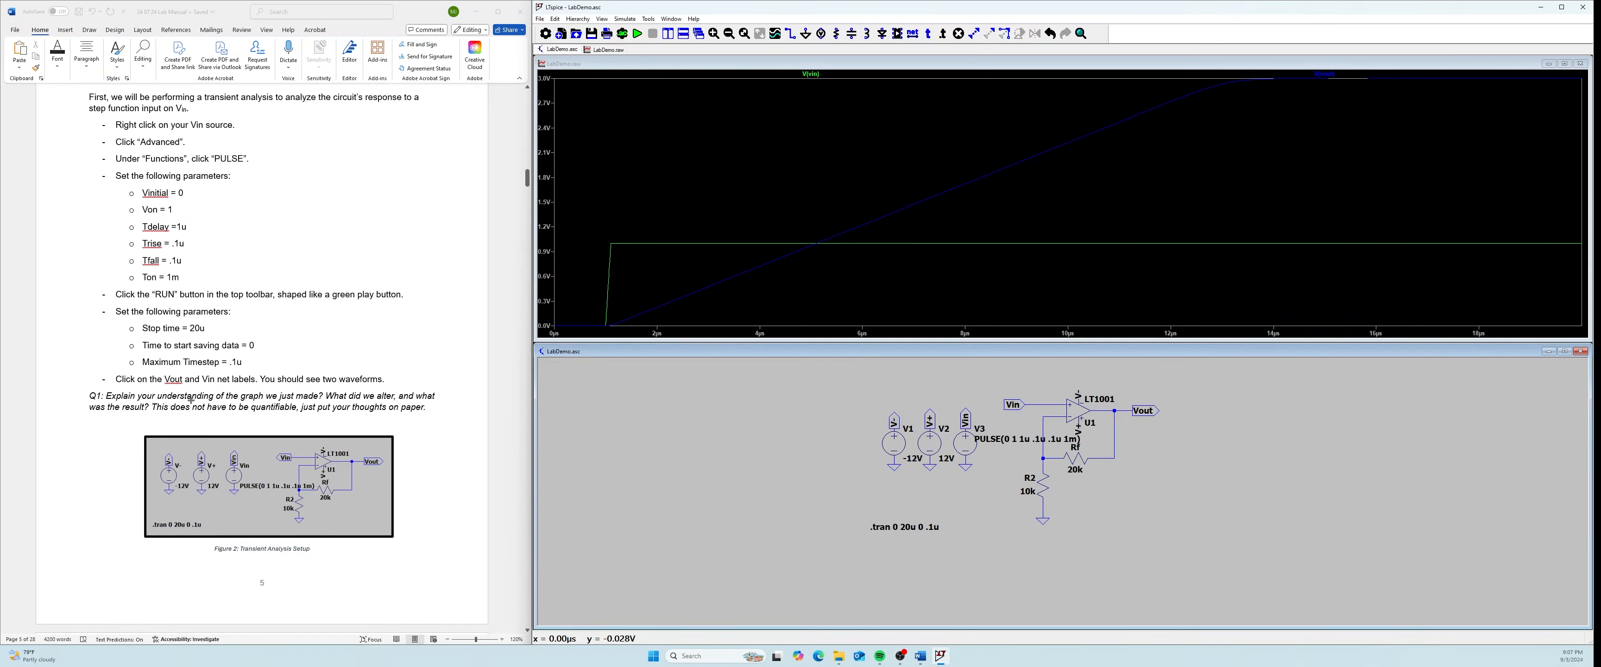
{"action": "scroll", "coordinate": [191, 400], "scroll_direction": "down", "scroll_amount": 6}
{"action": "scroll", "coordinate": [160, 426], "scroll_direction": "up", "scroll_amount": 5}
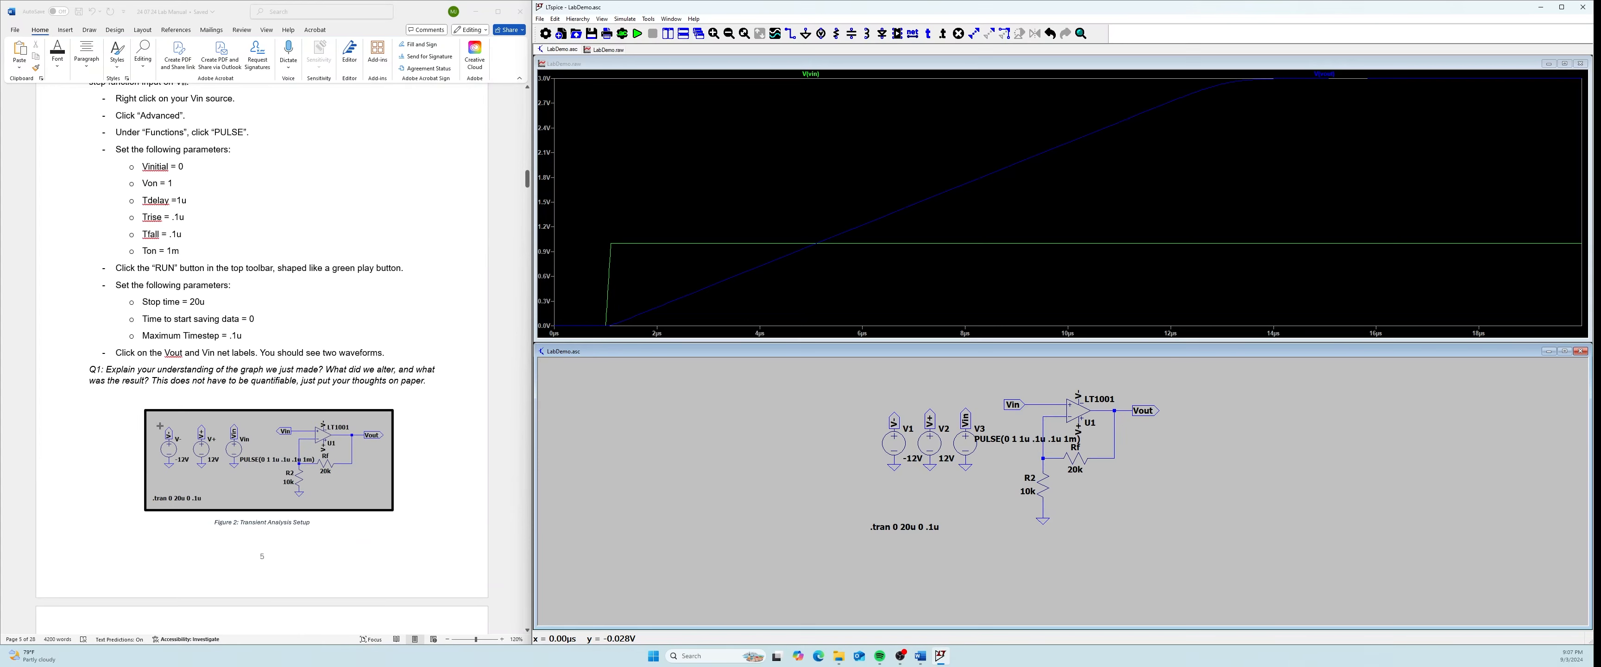
{"action": "scroll", "coordinate": [160, 426], "scroll_direction": "up", "scroll_amount": 2}
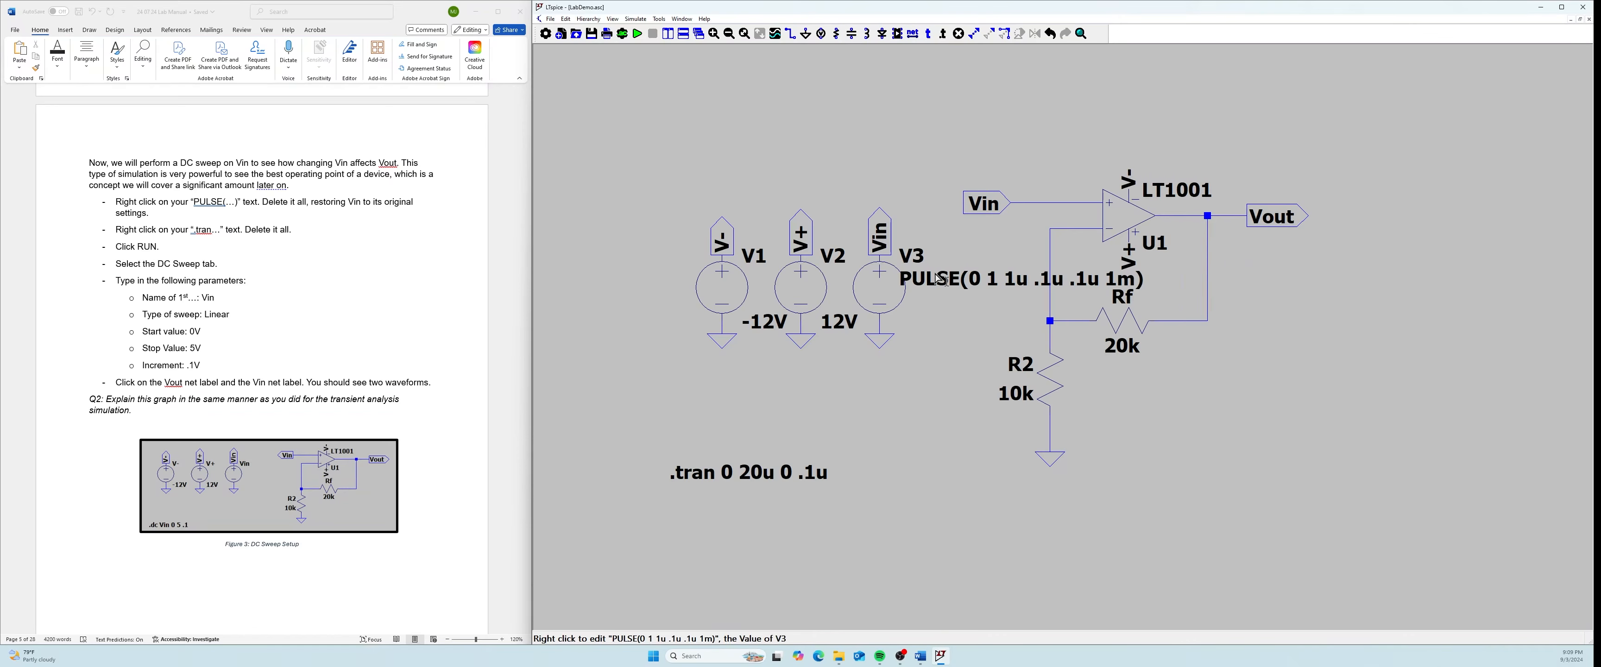
{"action": "right_click", "coordinate": [1050, 279]}
Clear V3's PULSE value and delete the .tran directive from the schematic
{"action": "key", "text": "Delete"}
{"action": "key", "text": "Return"}
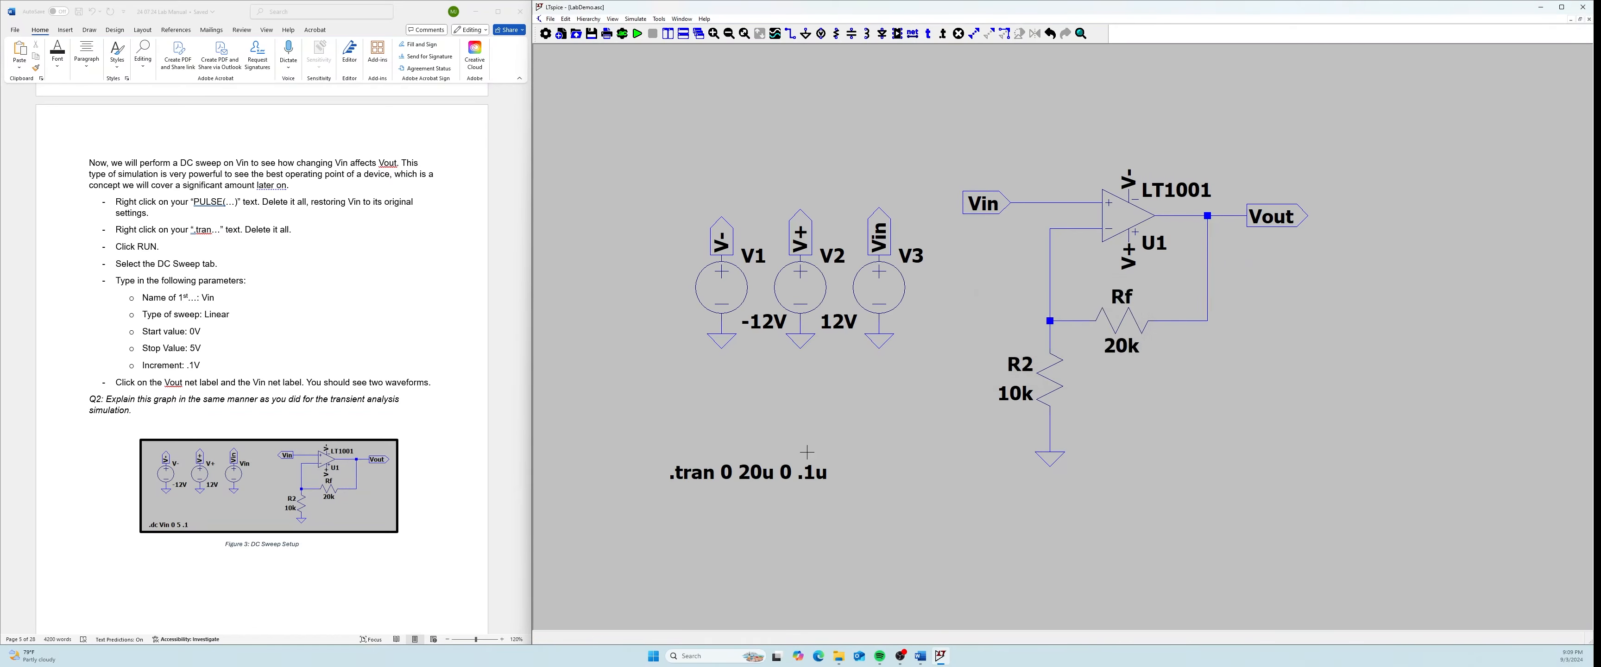
{"action": "right_click", "coordinate": [785, 476]}
{"action": "left_click_drag", "start_coordinate": [1019, 386], "coordinate": [895, 384]}
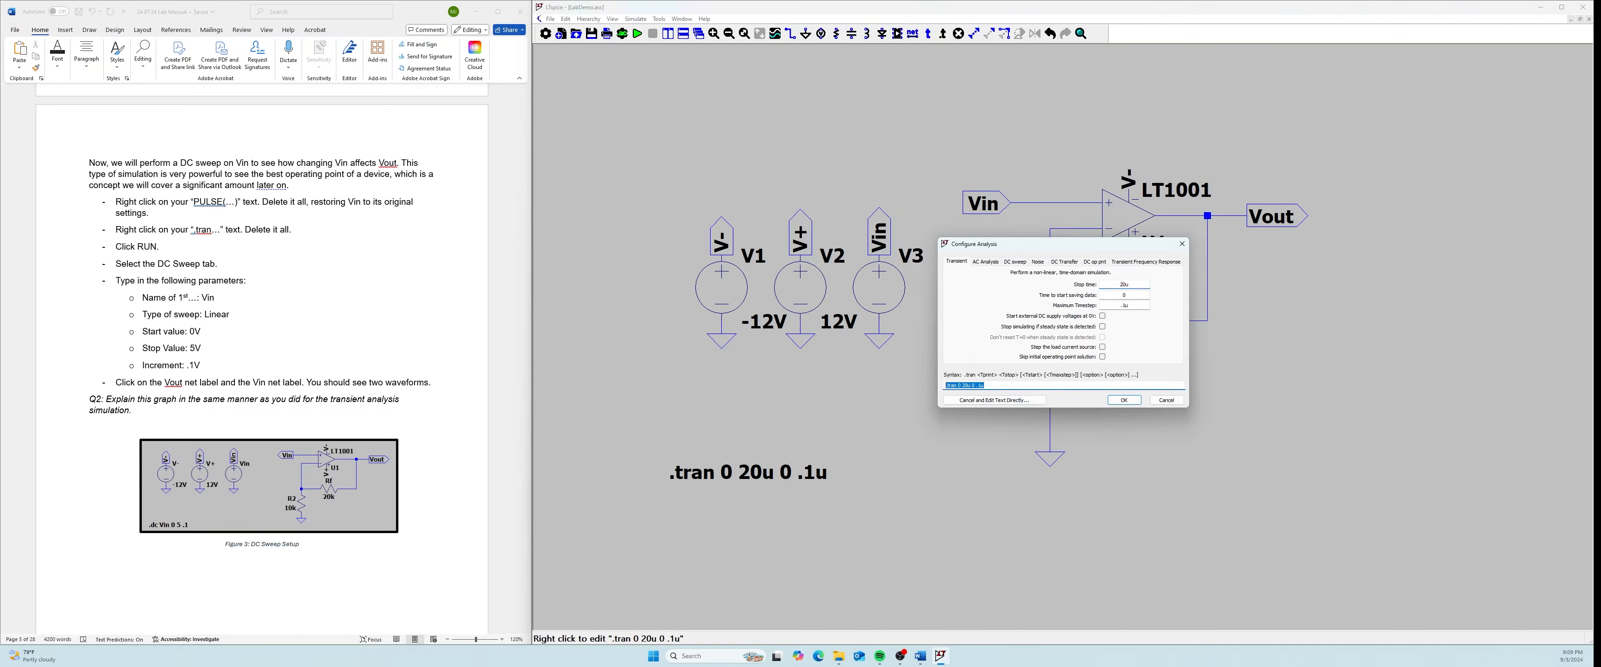
{"action": "key", "text": "BackSpace"}
{"action": "left_click", "coordinate": [1134, 400]}
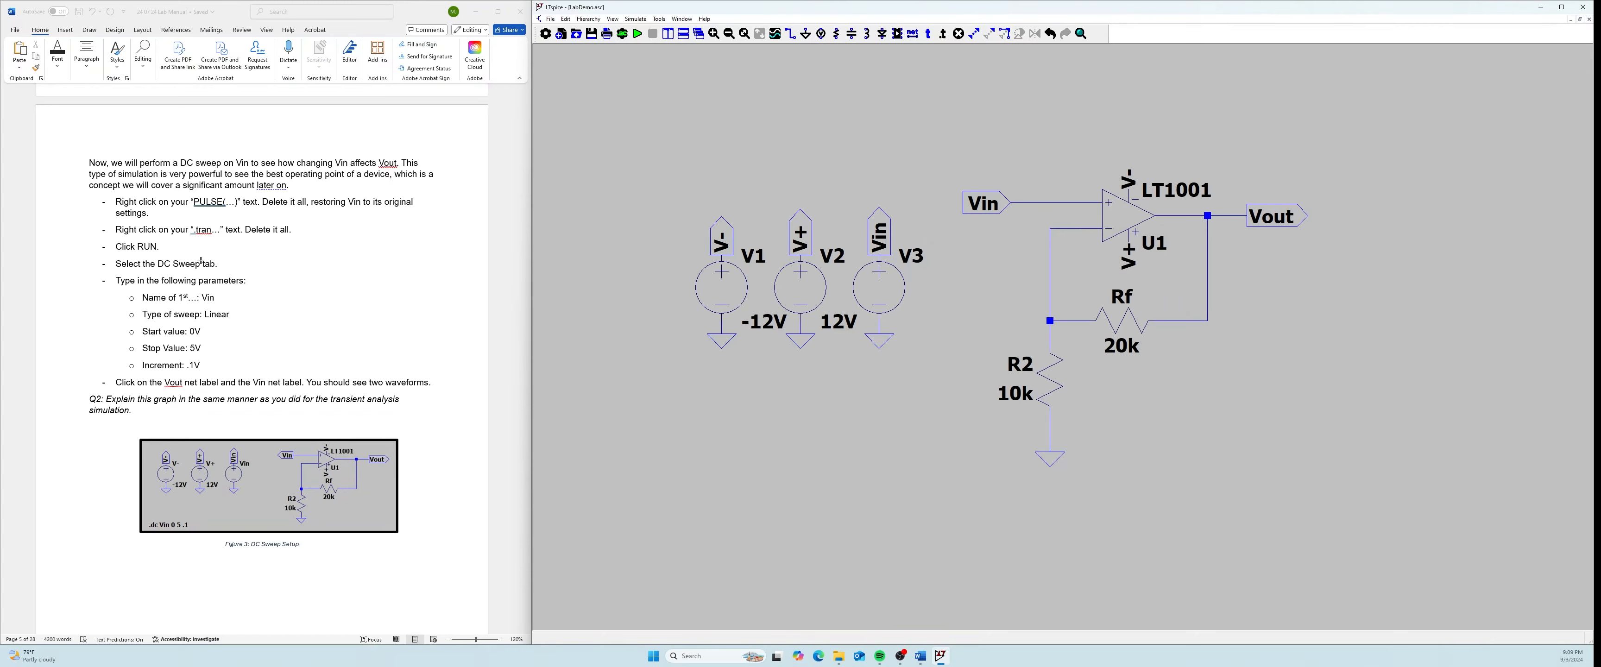
Set up a DC sweep analysis naming Vin as the swept source
{"action": "left_click", "coordinate": [637, 33]}
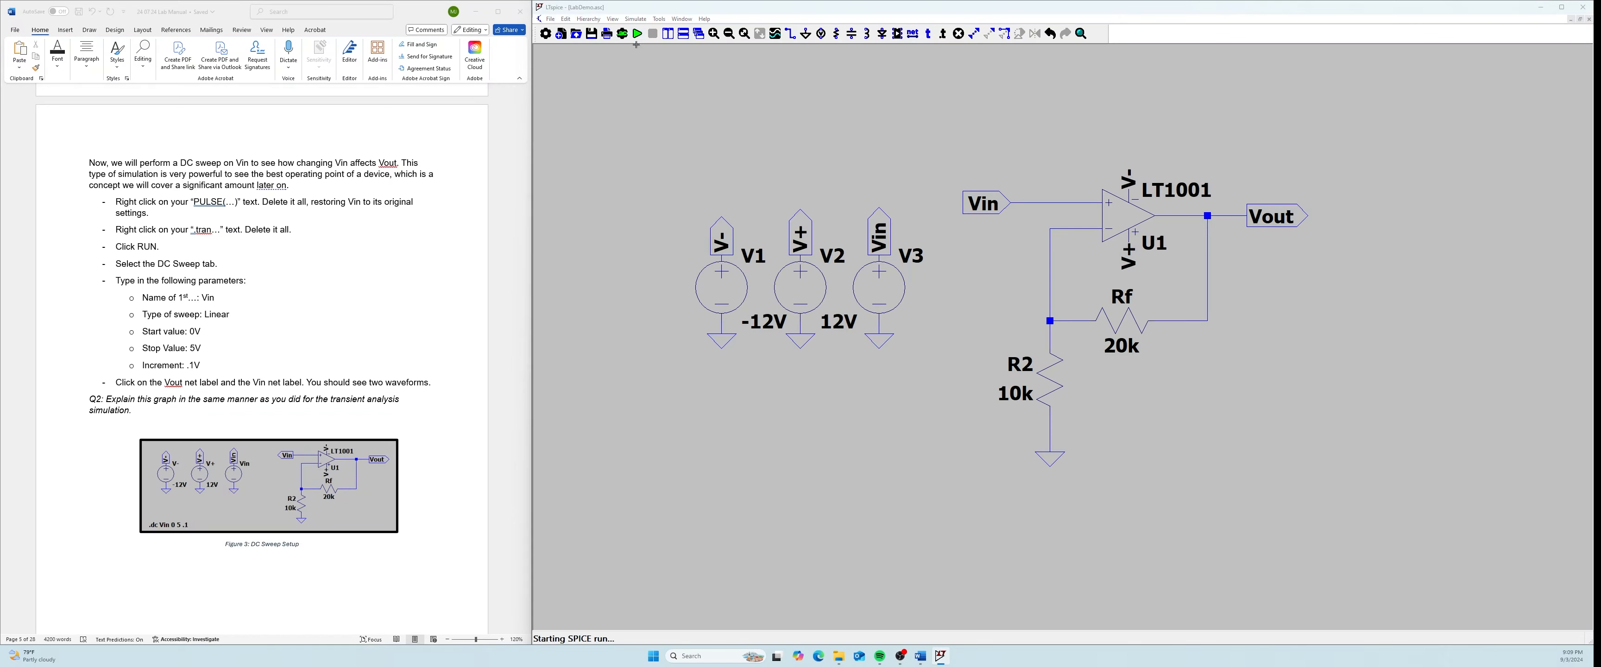
{"action": "left_click", "coordinate": [1013, 261]}
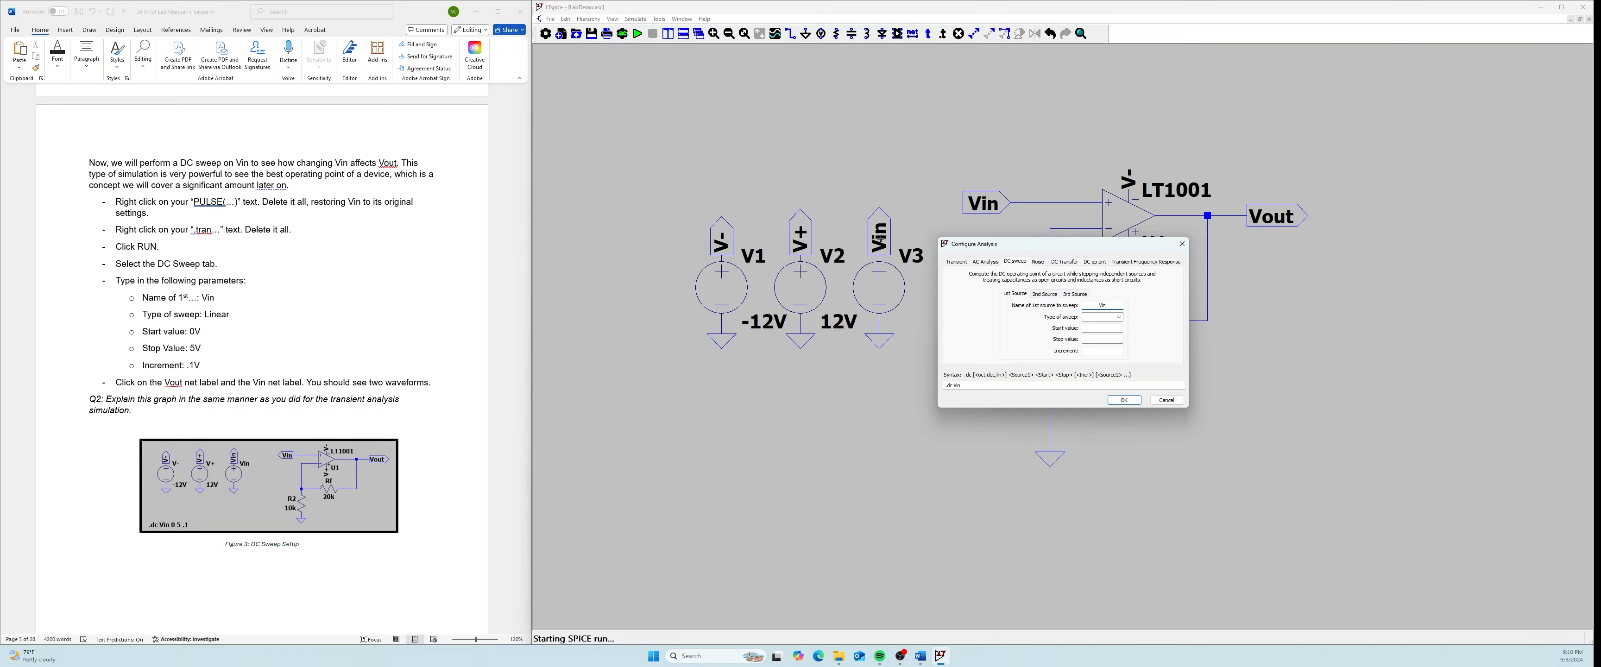
{"action": "left_click", "coordinate": [1124, 400]}
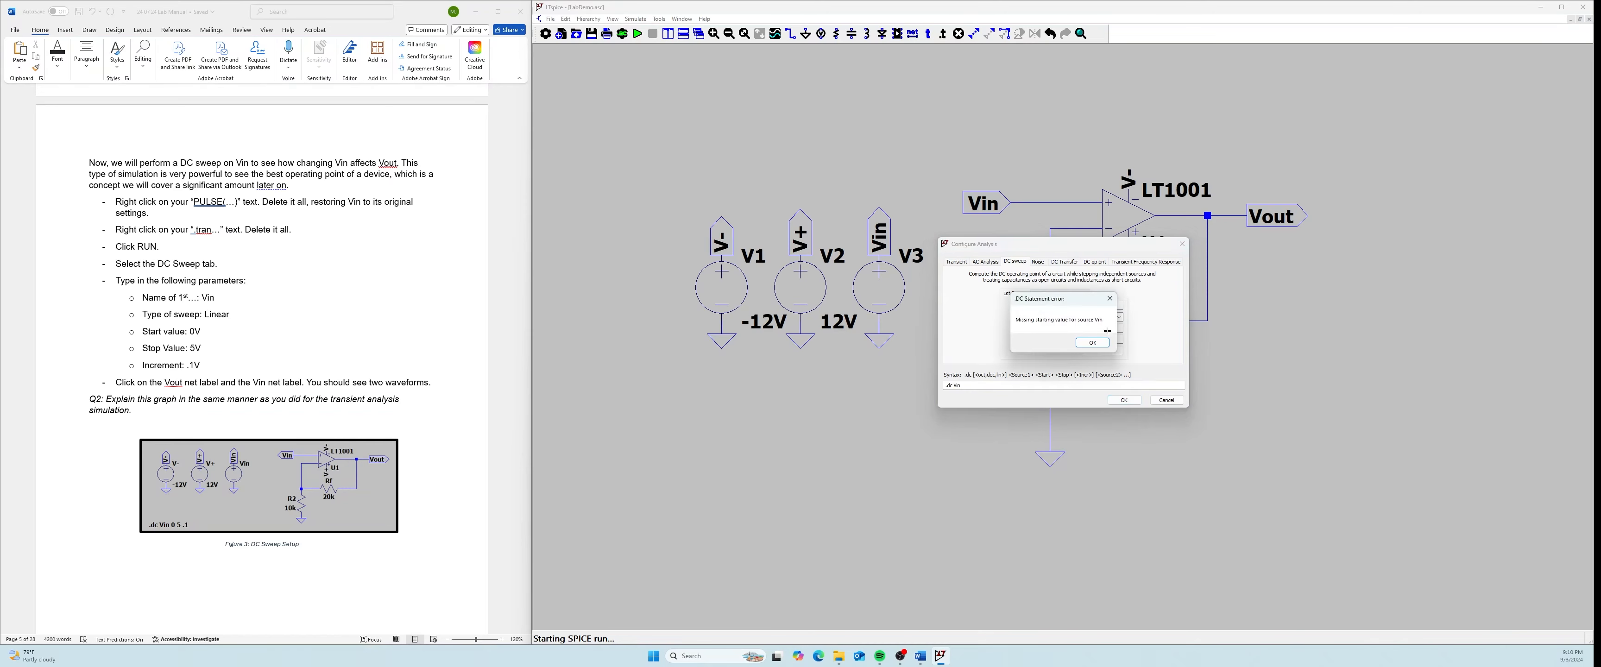
Dismiss the missing start value error and rename source V3 to Vin
{"action": "left_click", "coordinate": [1101, 345]}
{"action": "left_click", "coordinate": [1181, 244]}
{"action": "right_click", "coordinate": [908, 255]}
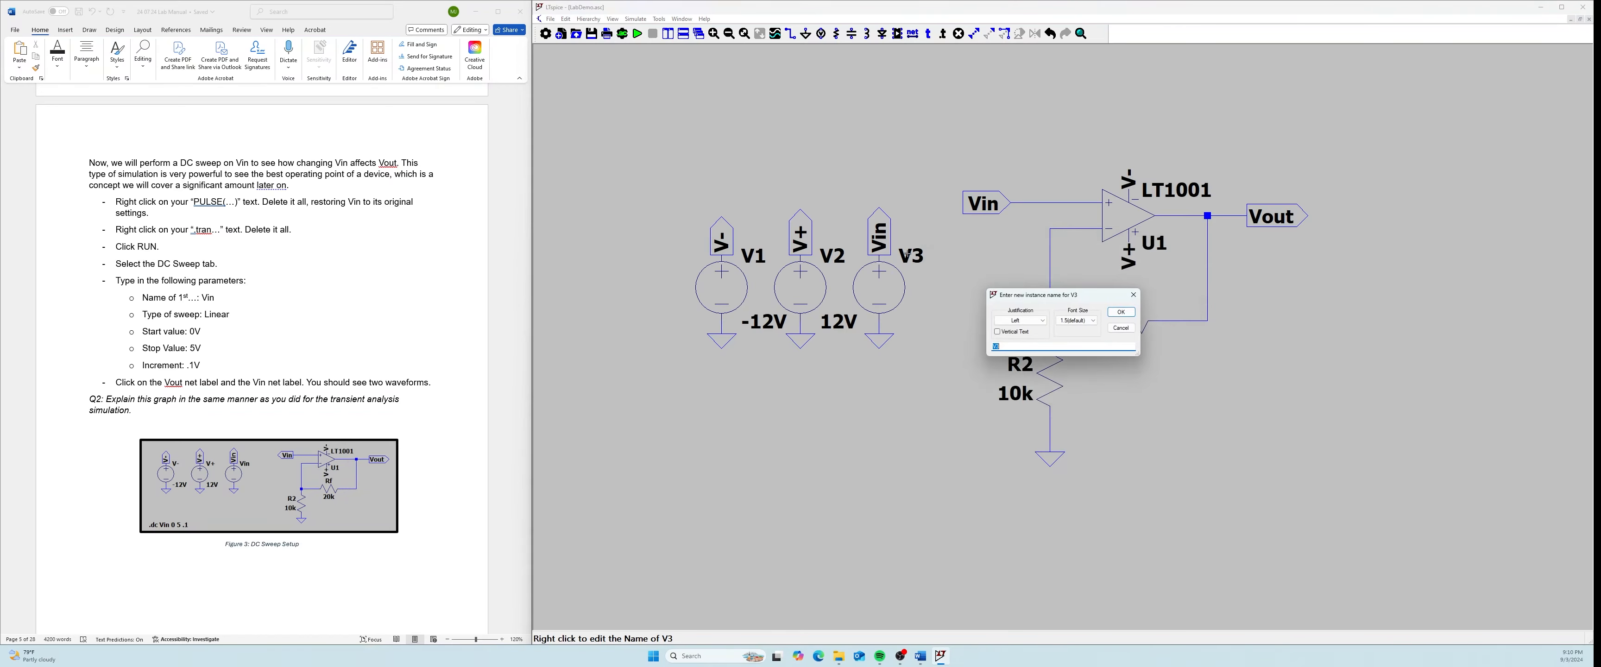
{"action": "key", "text": "Return"}
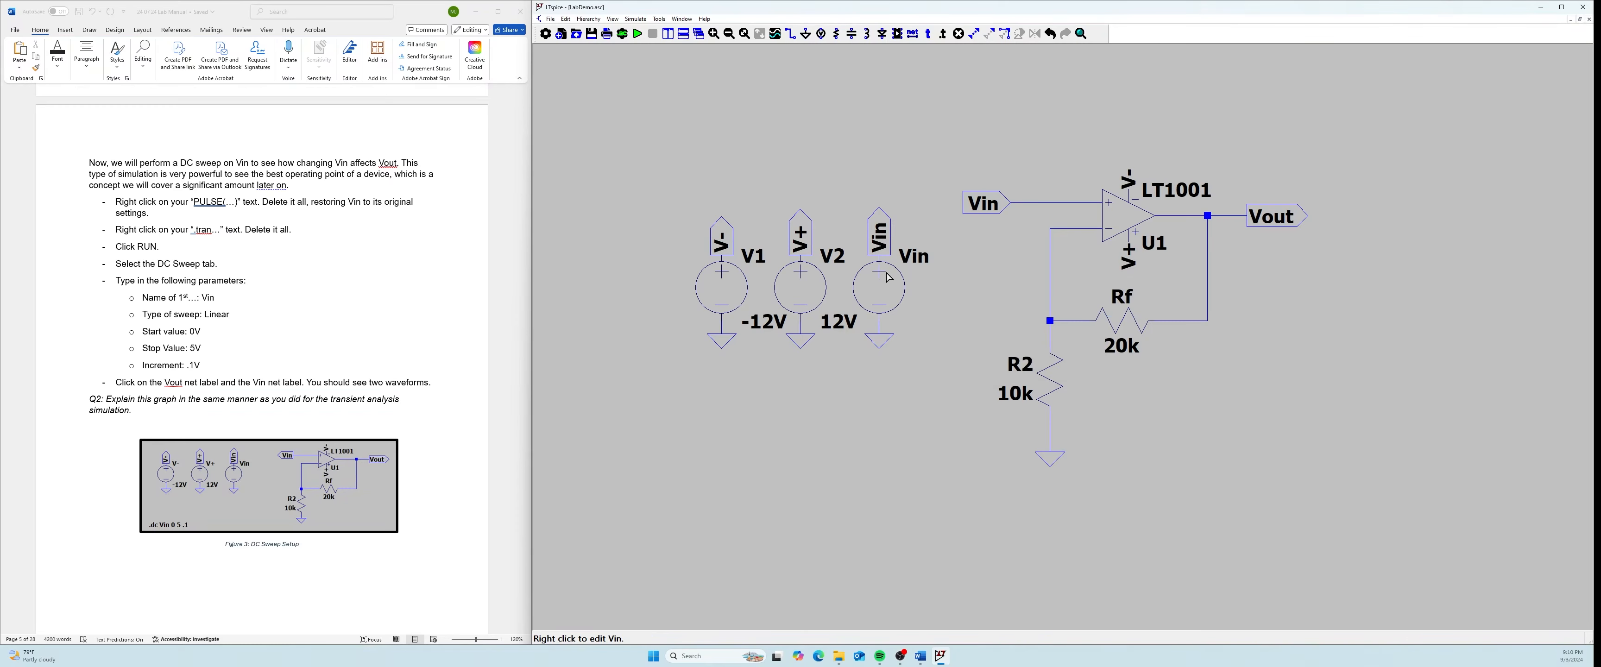
Check the Vin source's settings and bring back the analysis configuration
{"action": "right_click", "coordinate": [911, 260]}
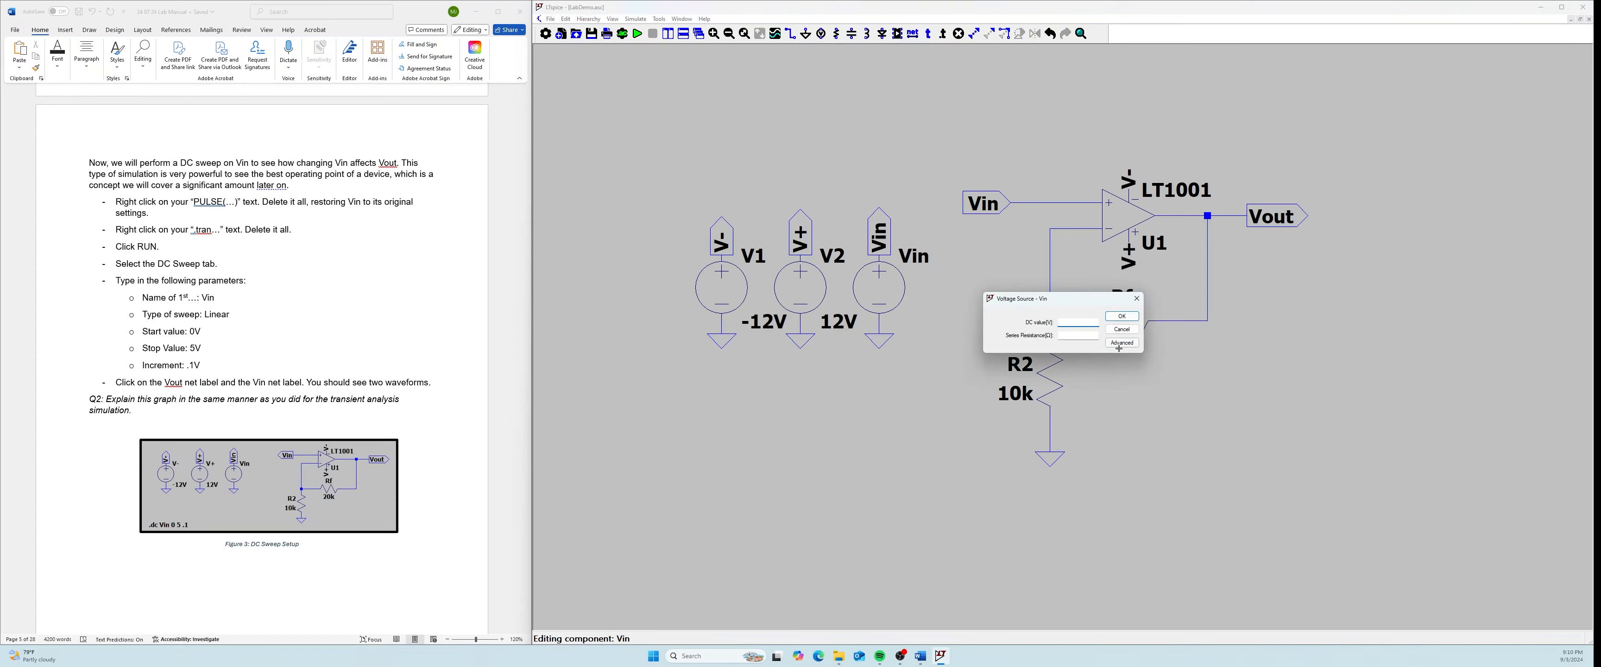
{"action": "left_click", "coordinate": [1137, 298]}
{"action": "left_click", "coordinate": [636, 34]}
Run a linear DC sweep of Vin from 0 to 5 V with a 0.1 V increment
{"action": "left_click", "coordinate": [1015, 261]}
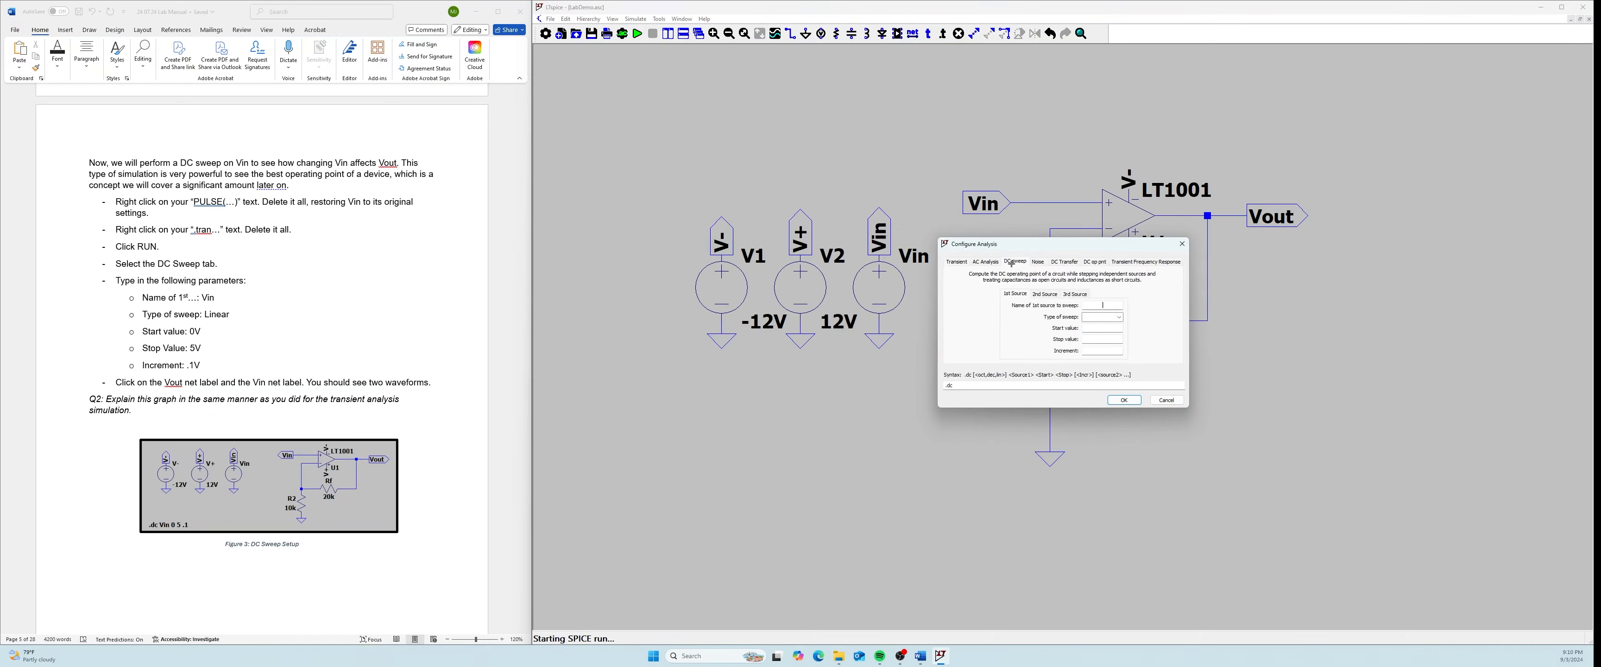
{"action": "left_click", "coordinate": [1091, 307]}
{"action": "left_click", "coordinate": [1102, 317]}
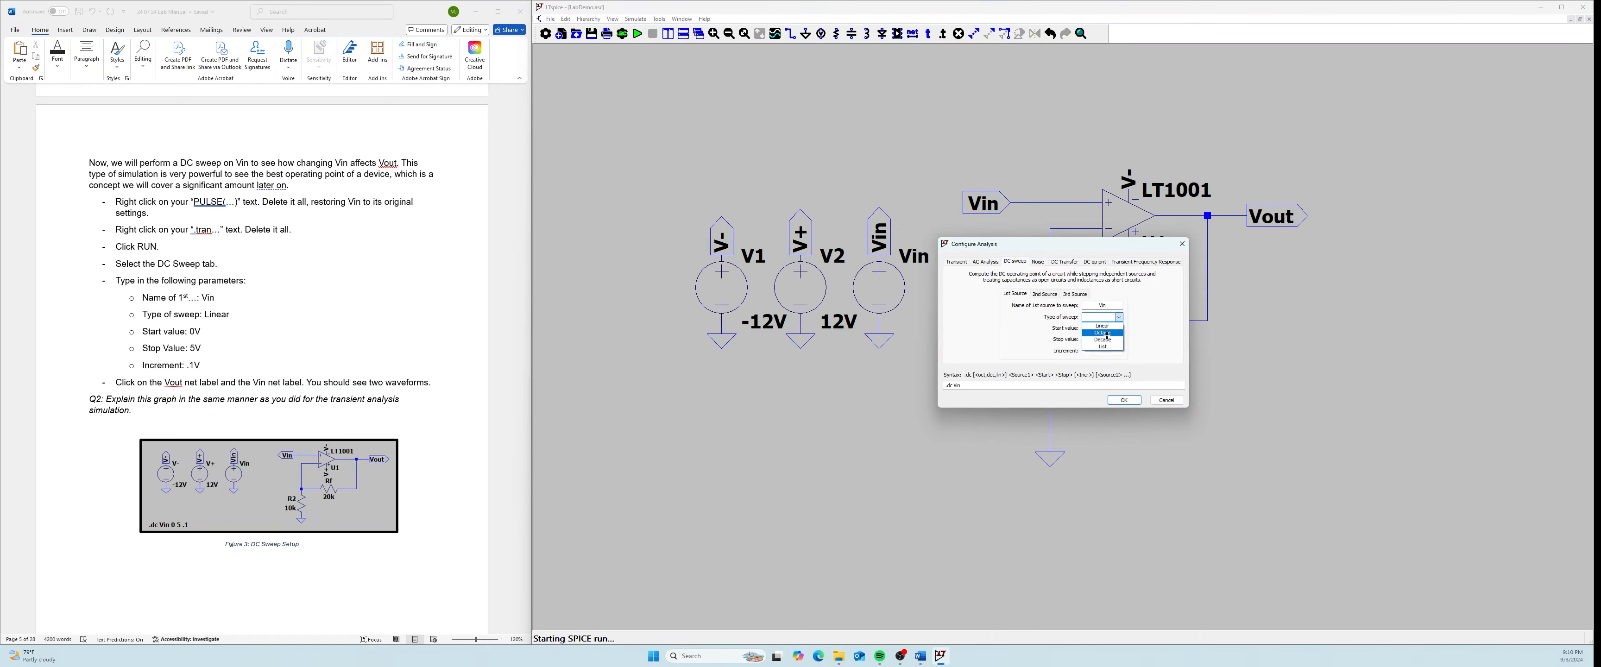
{"action": "left_click", "coordinate": [1101, 325]}
{"action": "left_click", "coordinate": [1110, 328]}
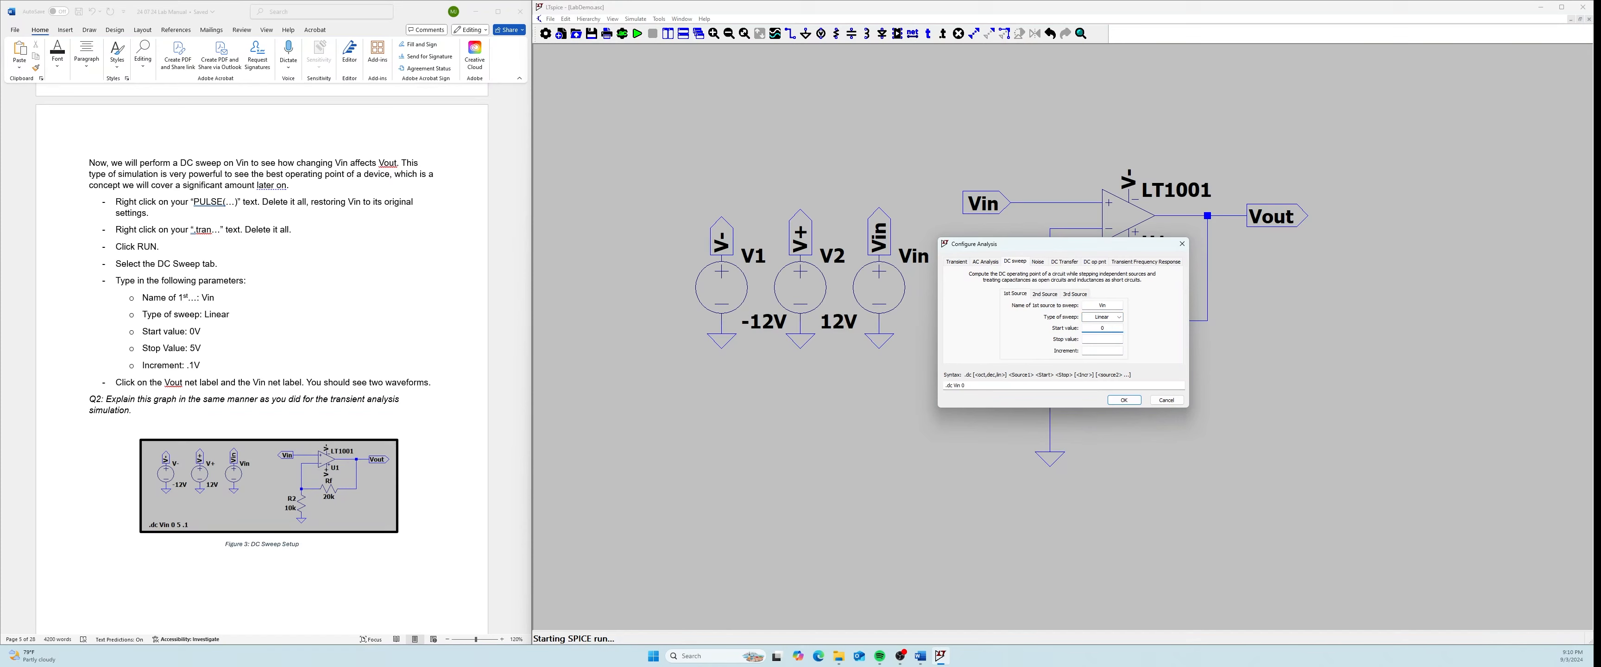
{"action": "left_click", "coordinate": [1112, 340]}
{"action": "left_click", "coordinate": [1108, 350]}
{"action": "left_click", "coordinate": [1122, 399]}
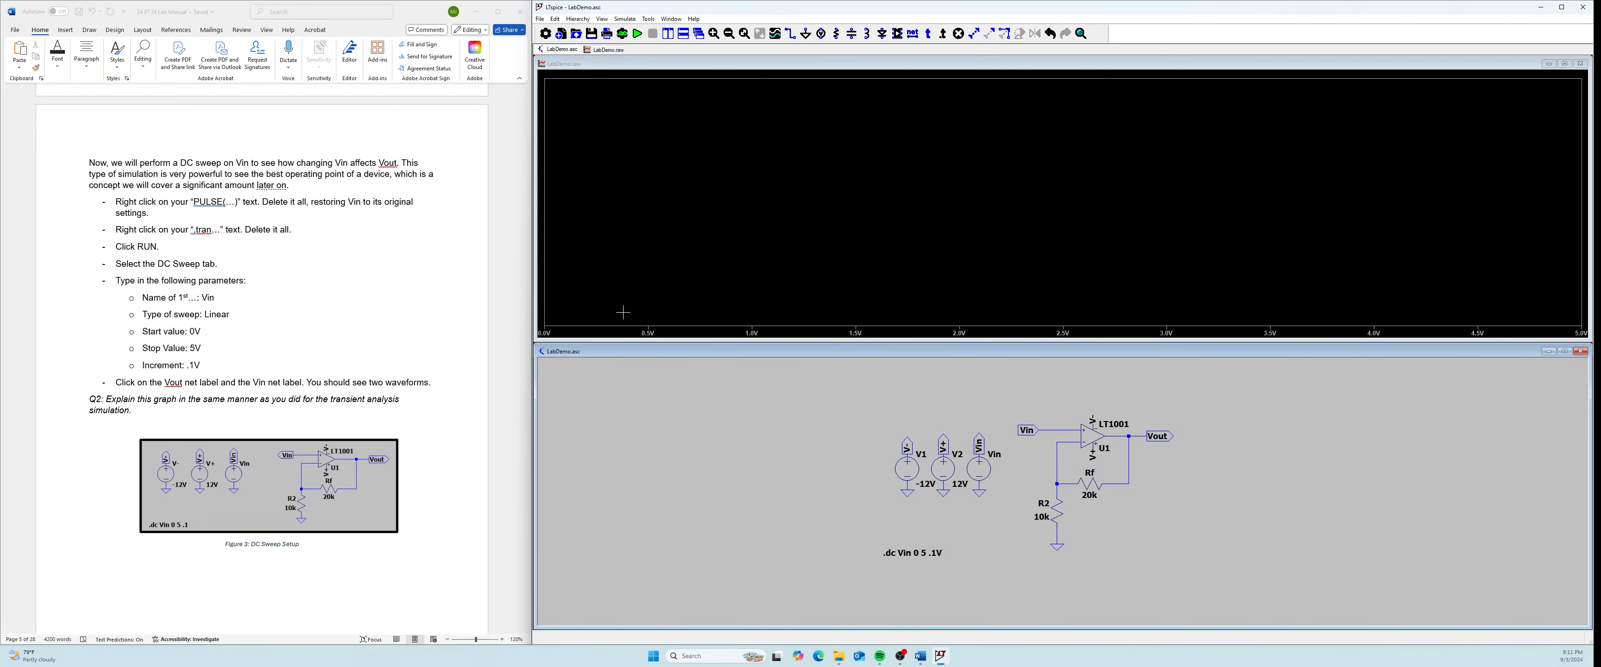
Plot V(vin) and V(vout) across the 0–5 V sweep
{"action": "left_click", "coordinate": [1030, 429]}
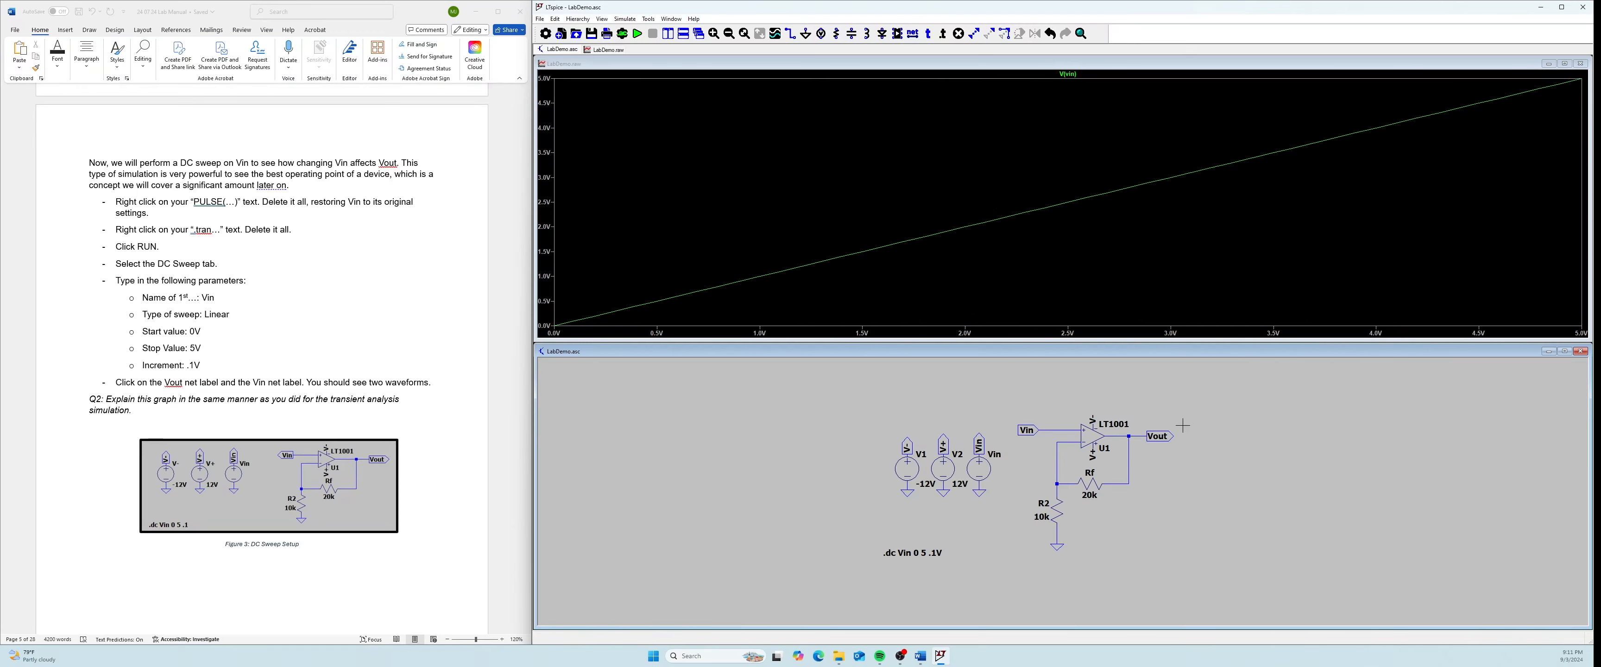
{"action": "left_click", "coordinate": [1159, 435]}
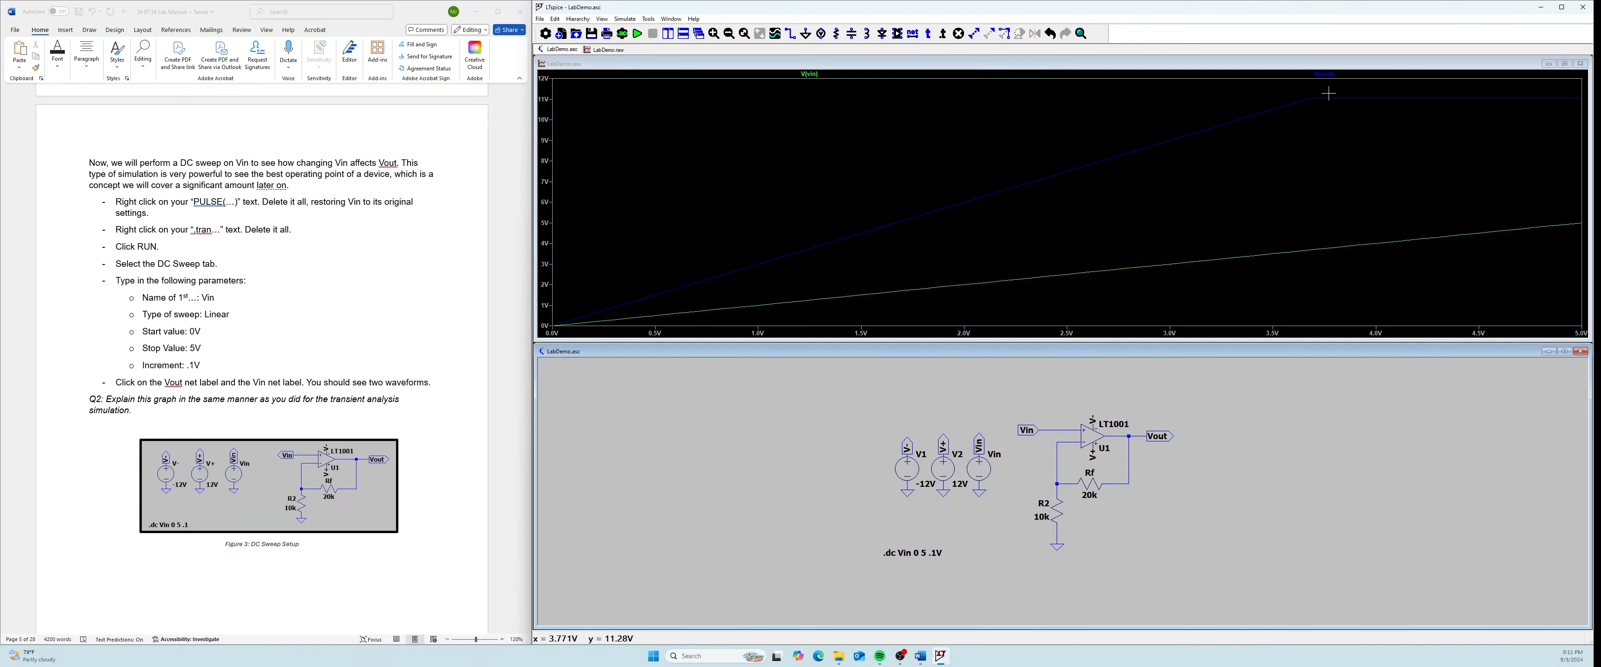
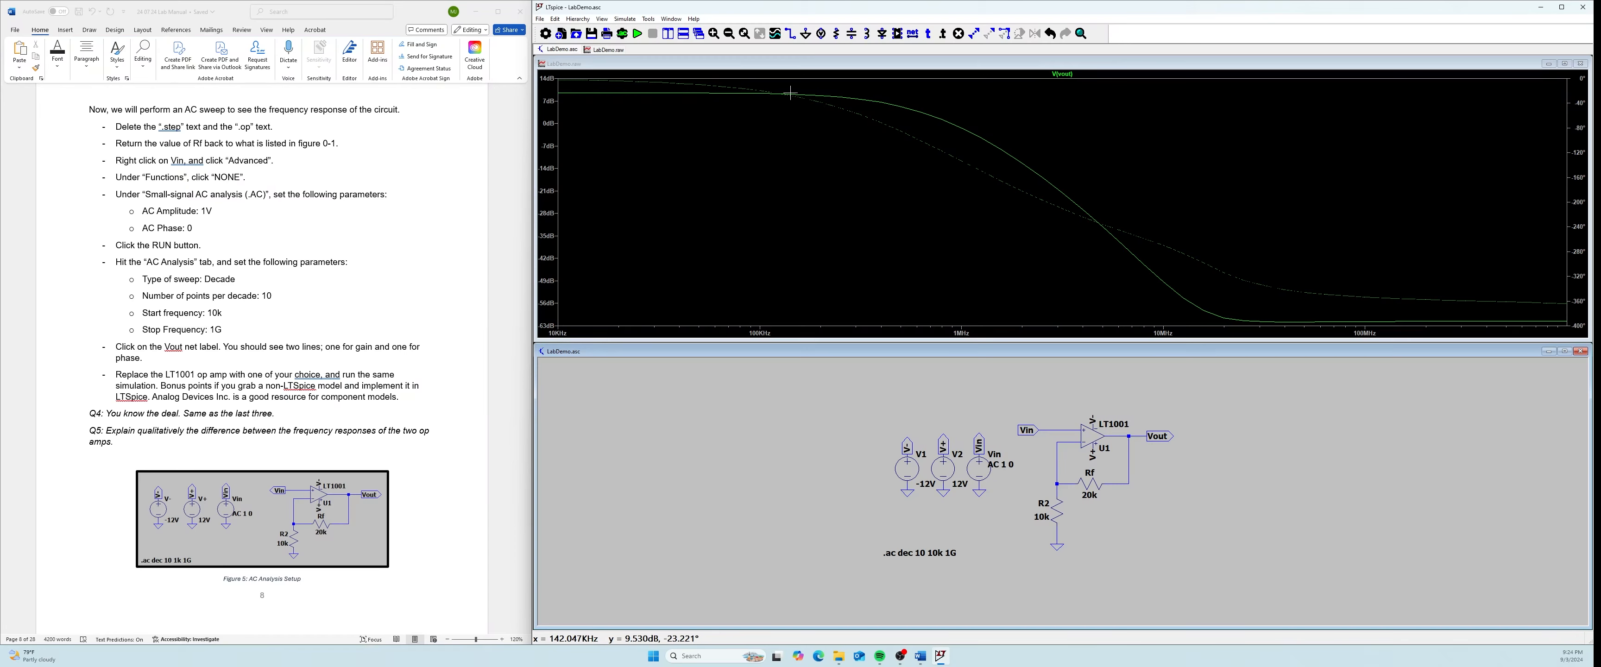
Attach the 1st cursor to the V(vout) trace
{"action": "right_click", "coordinate": [1062, 74]}
{"action": "left_click", "coordinate": [1169, 292]}
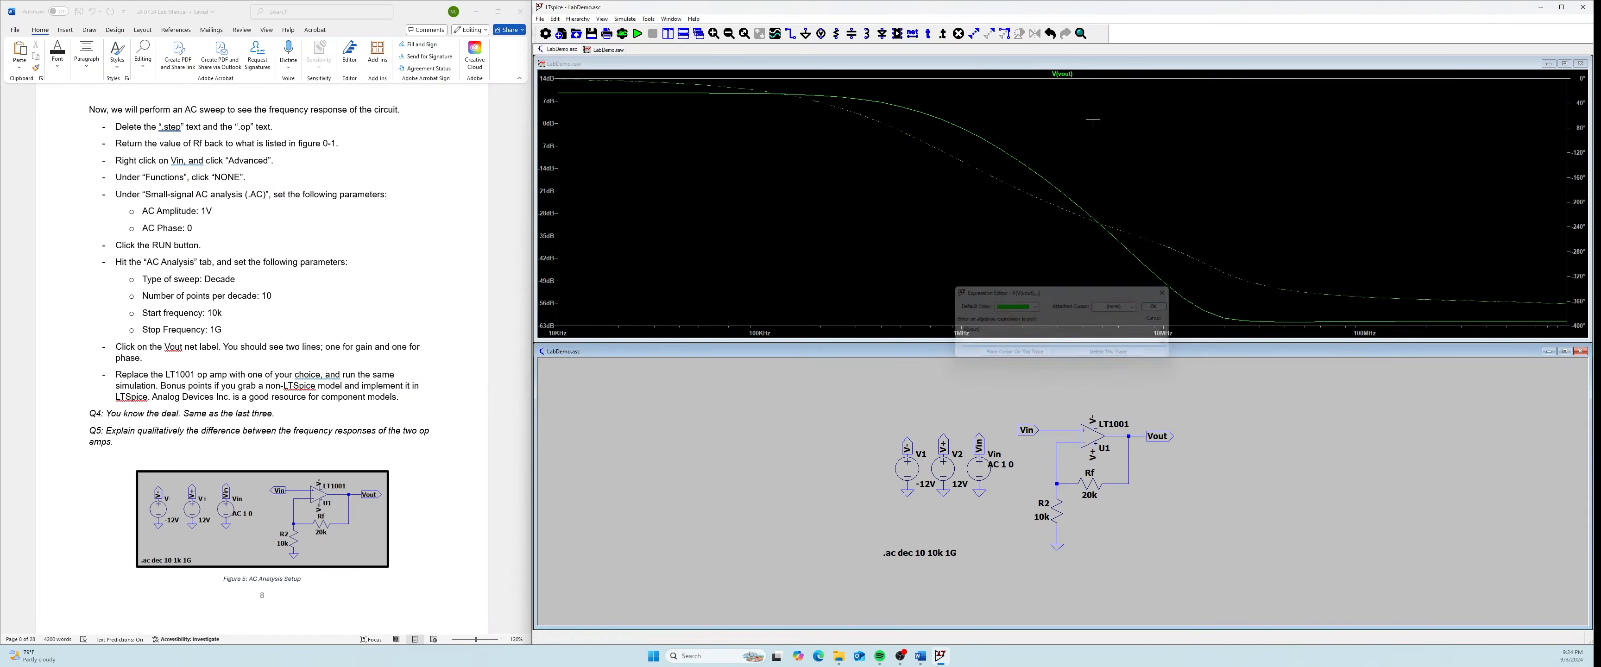
{"action": "right_click", "coordinate": [1062, 75]}
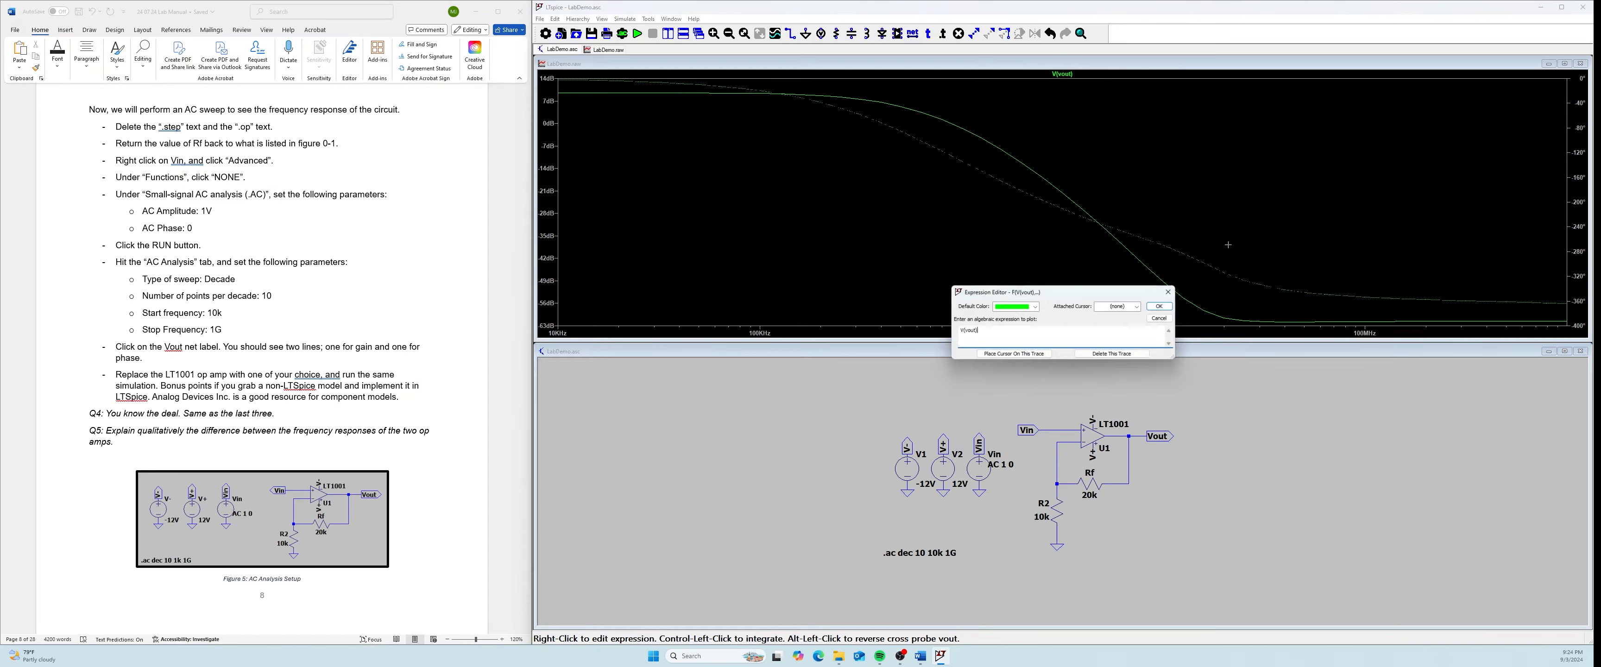
{"action": "left_click", "coordinate": [1128, 307]}
{"action": "left_click", "coordinate": [1126, 320]}
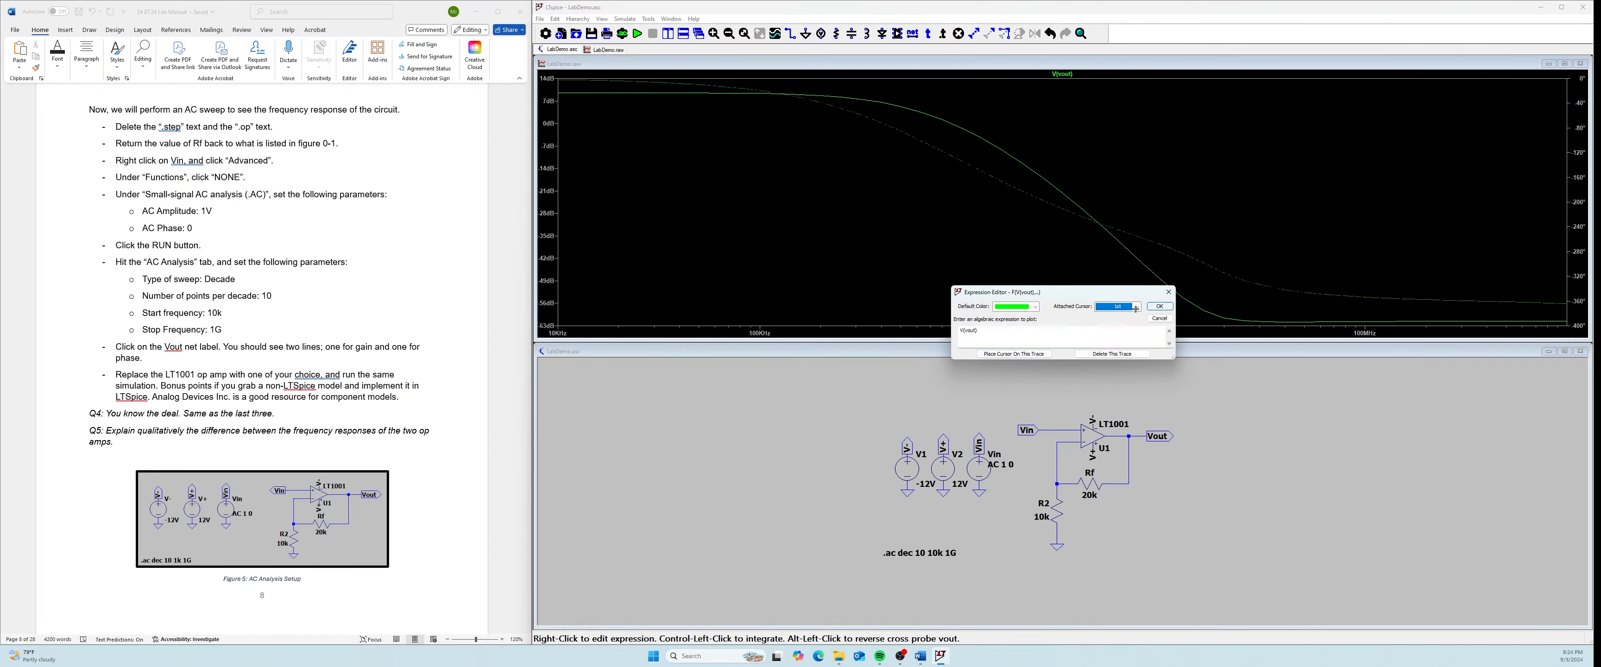
{"action": "left_click", "coordinate": [1136, 307]}
{"action": "left_click", "coordinate": [1126, 323]}
{"action": "left_click", "coordinate": [1159, 307]}
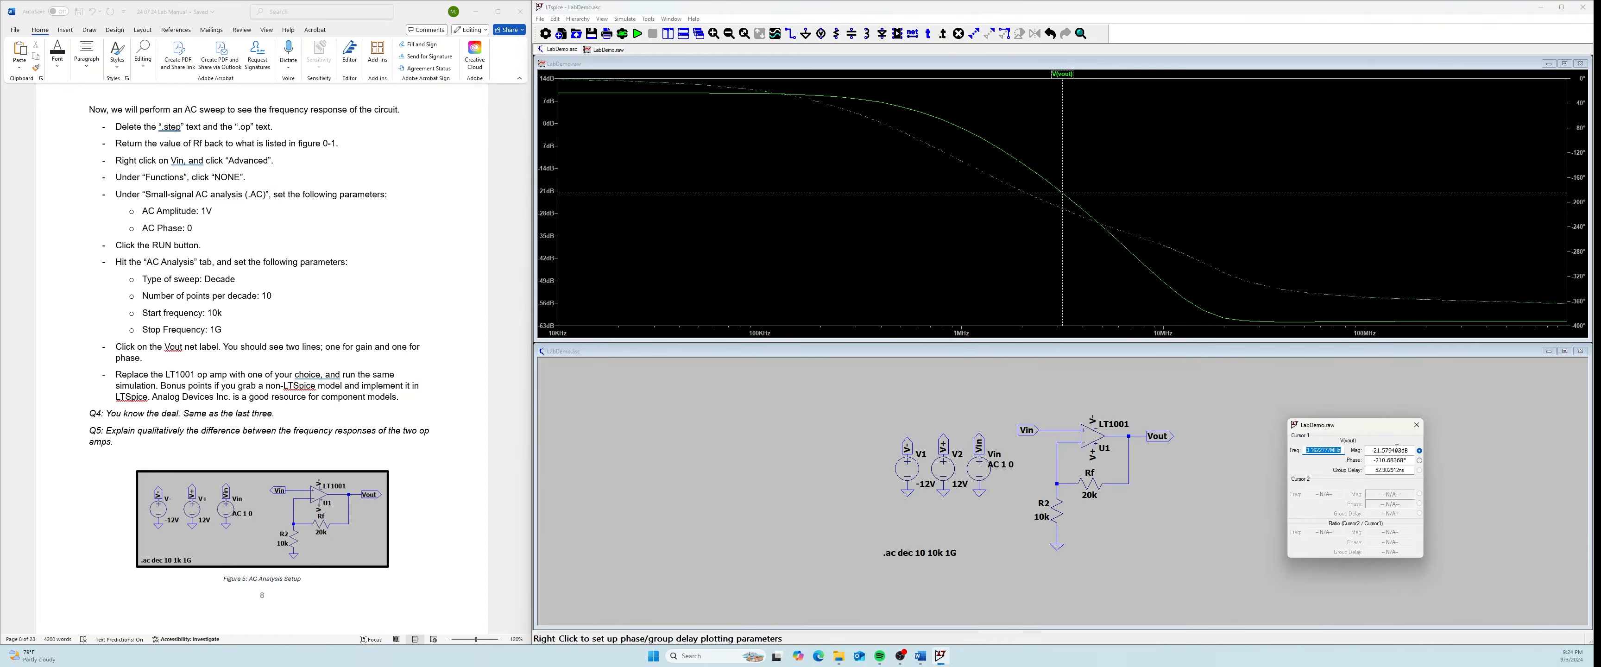
Move cursor 1 to about 18 kHz and read the gain of about 9.53 dB
{"action": "left_click", "coordinate": [1316, 452]}
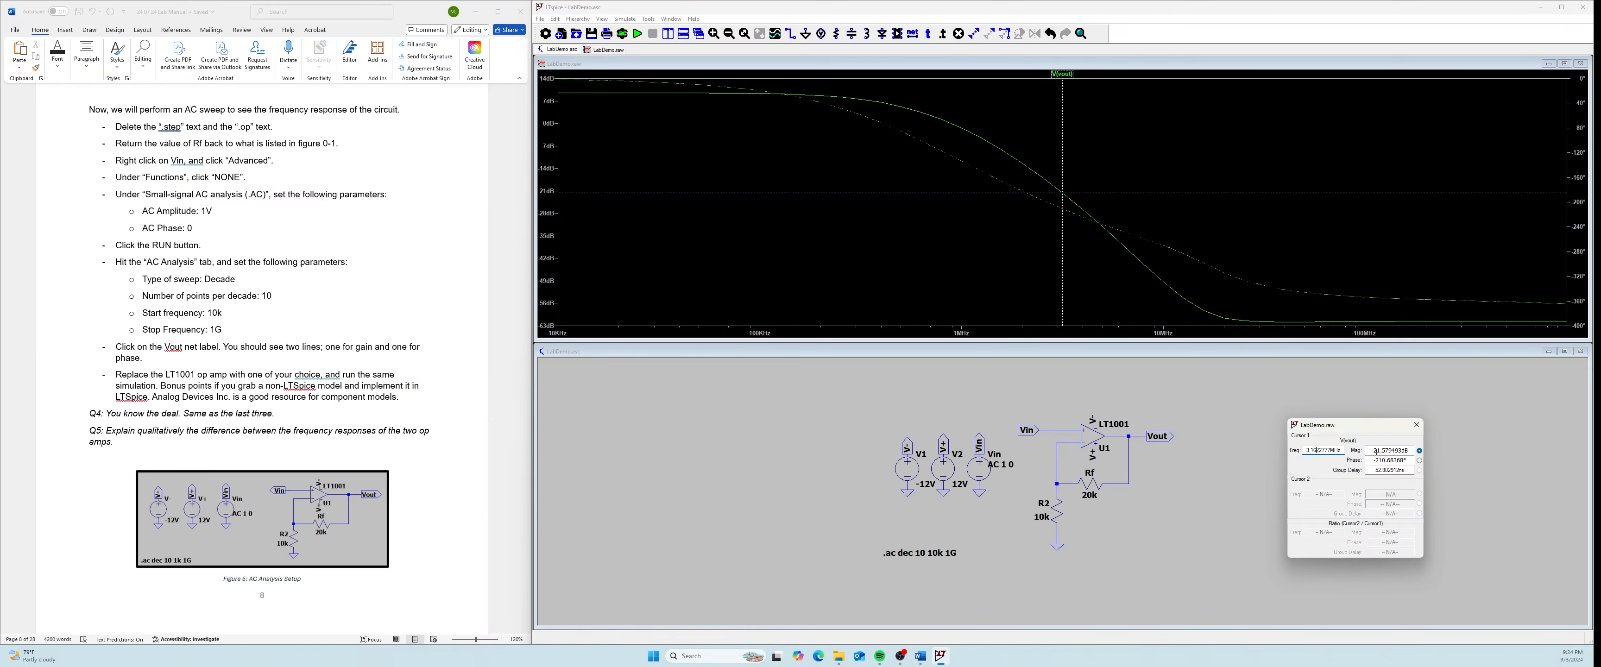
{"action": "left_click_drag", "start_coordinate": [1372, 450], "coordinate": [1397, 452]}
{"action": "left_click_drag", "start_coordinate": [1063, 192], "coordinate": [621, 119]}
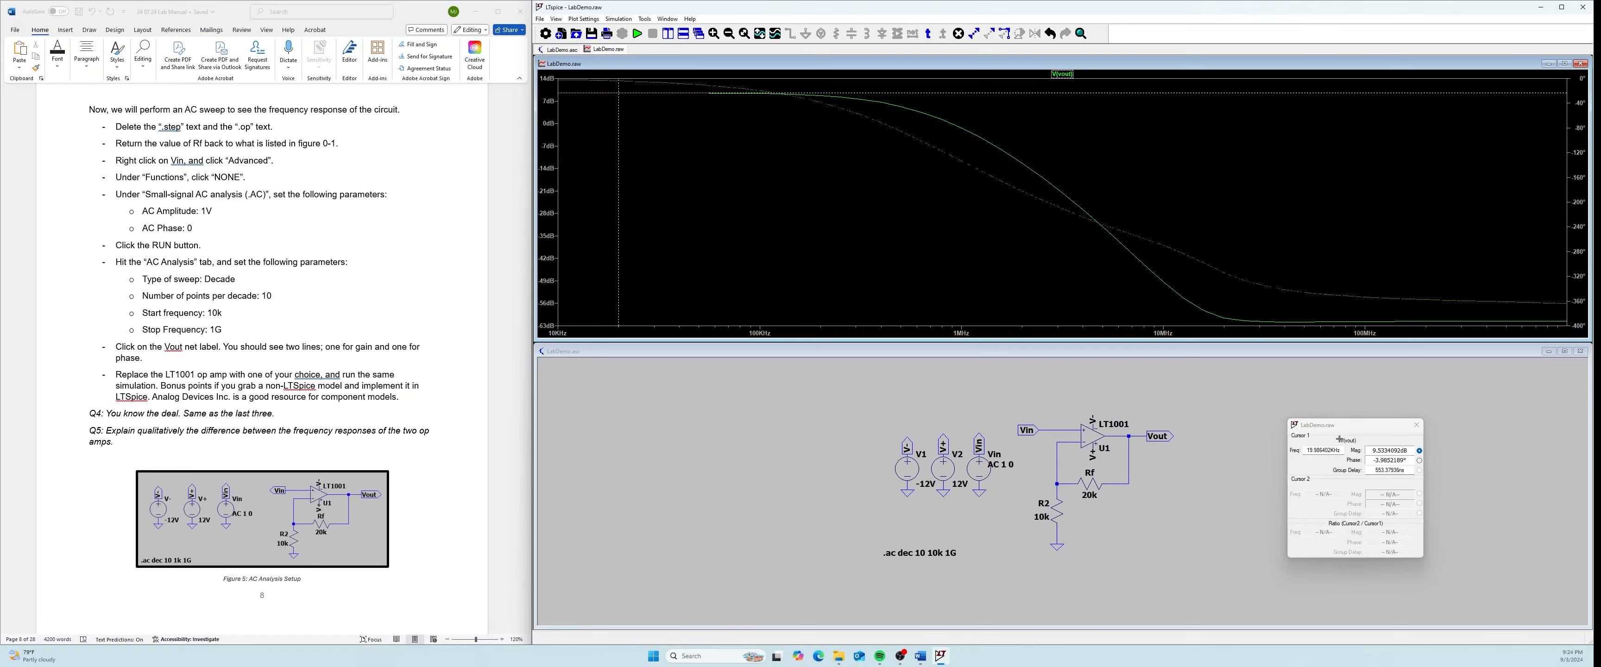
{"action": "left_click_drag", "start_coordinate": [618, 96], "coordinate": [611, 97]}
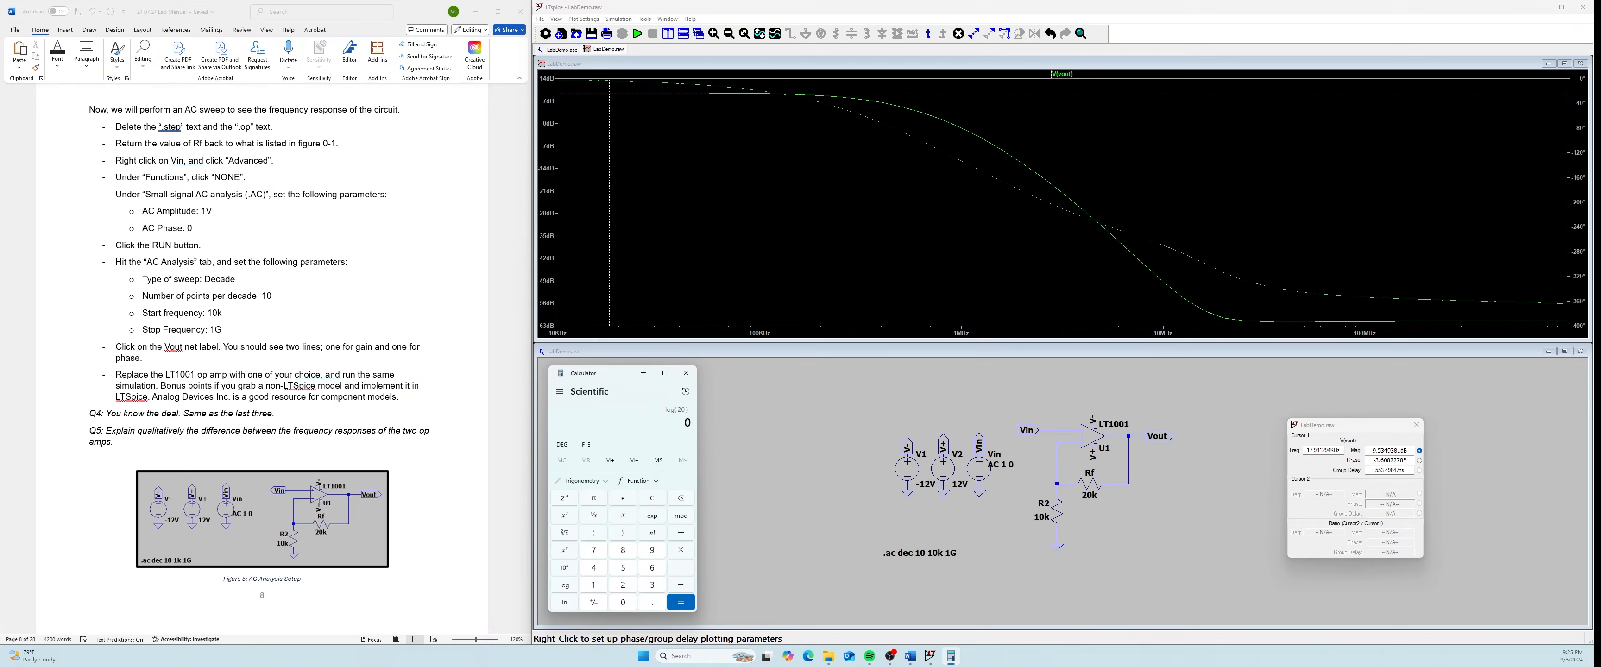
Compute 20·log(3) in the Windows Calculator
{"action": "left_click_drag", "start_coordinate": [1374, 450], "coordinate": [1400, 451]}
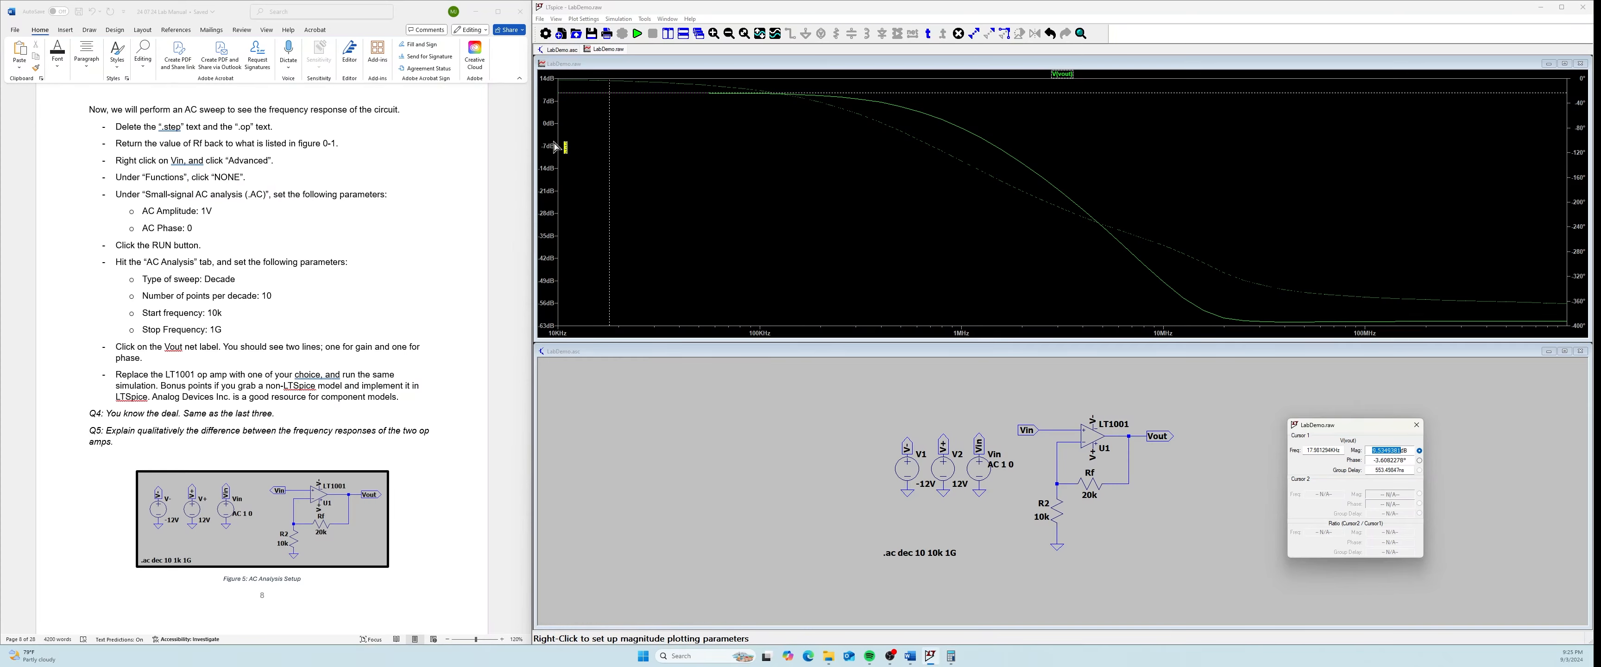
{"action": "left_click", "coordinate": [951, 656]}
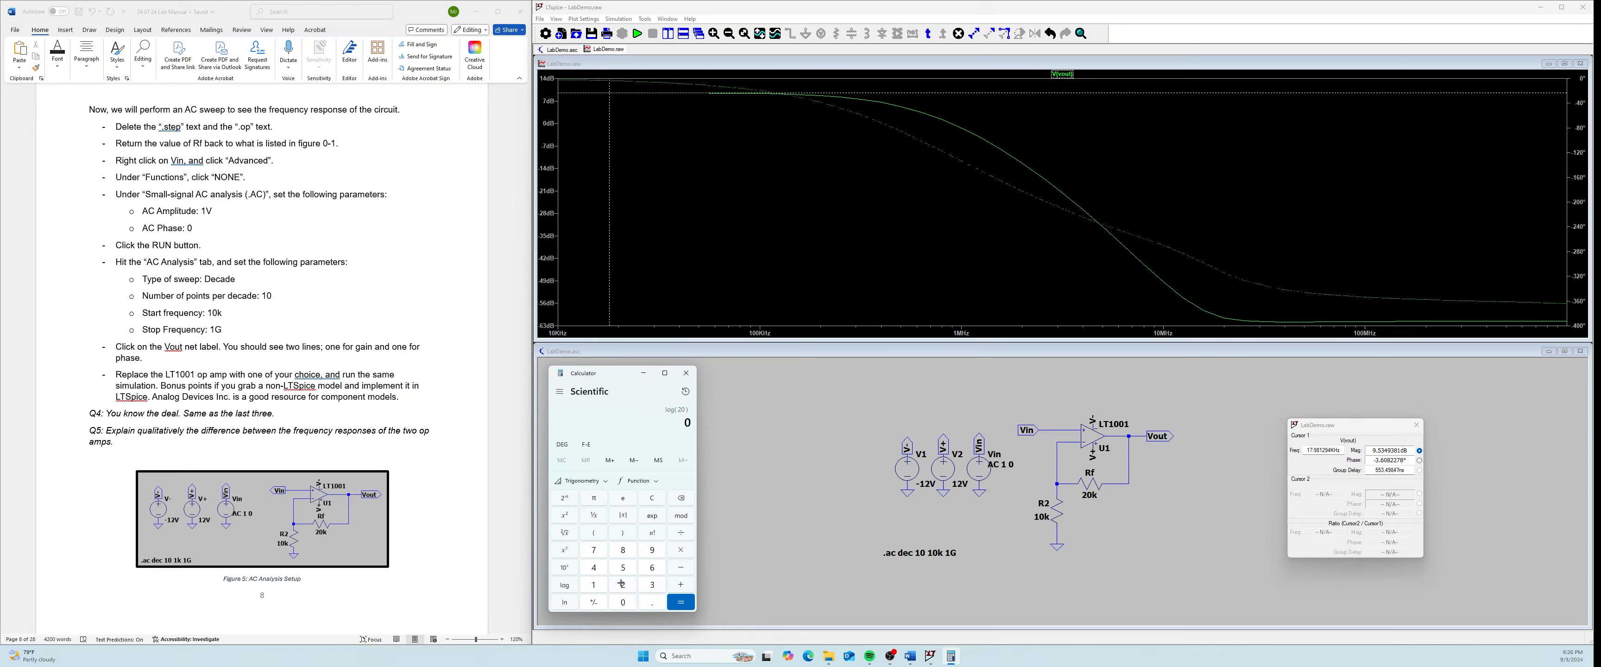
{"action": "left_click", "coordinate": [572, 585]}
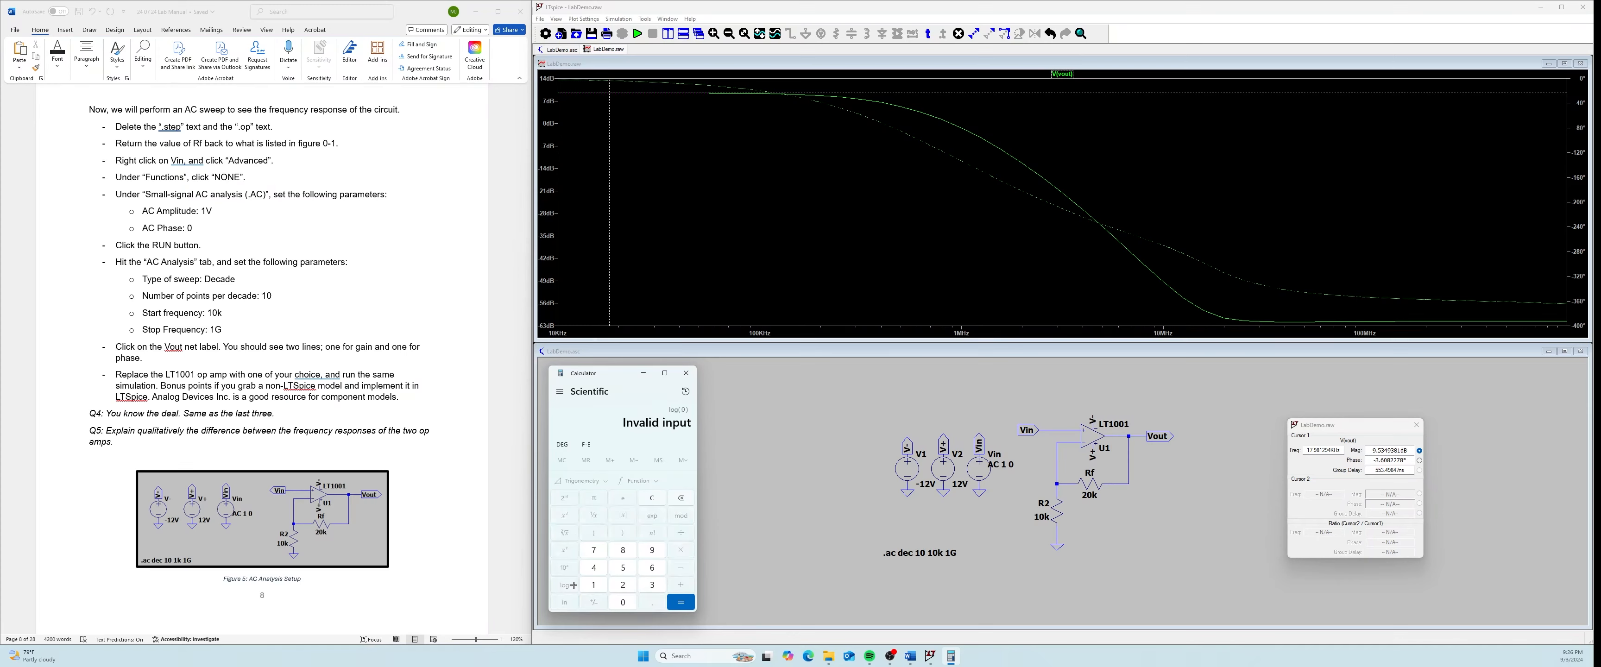
{"action": "left_click", "coordinate": [653, 585]}
{"action": "key", "text": "l"}
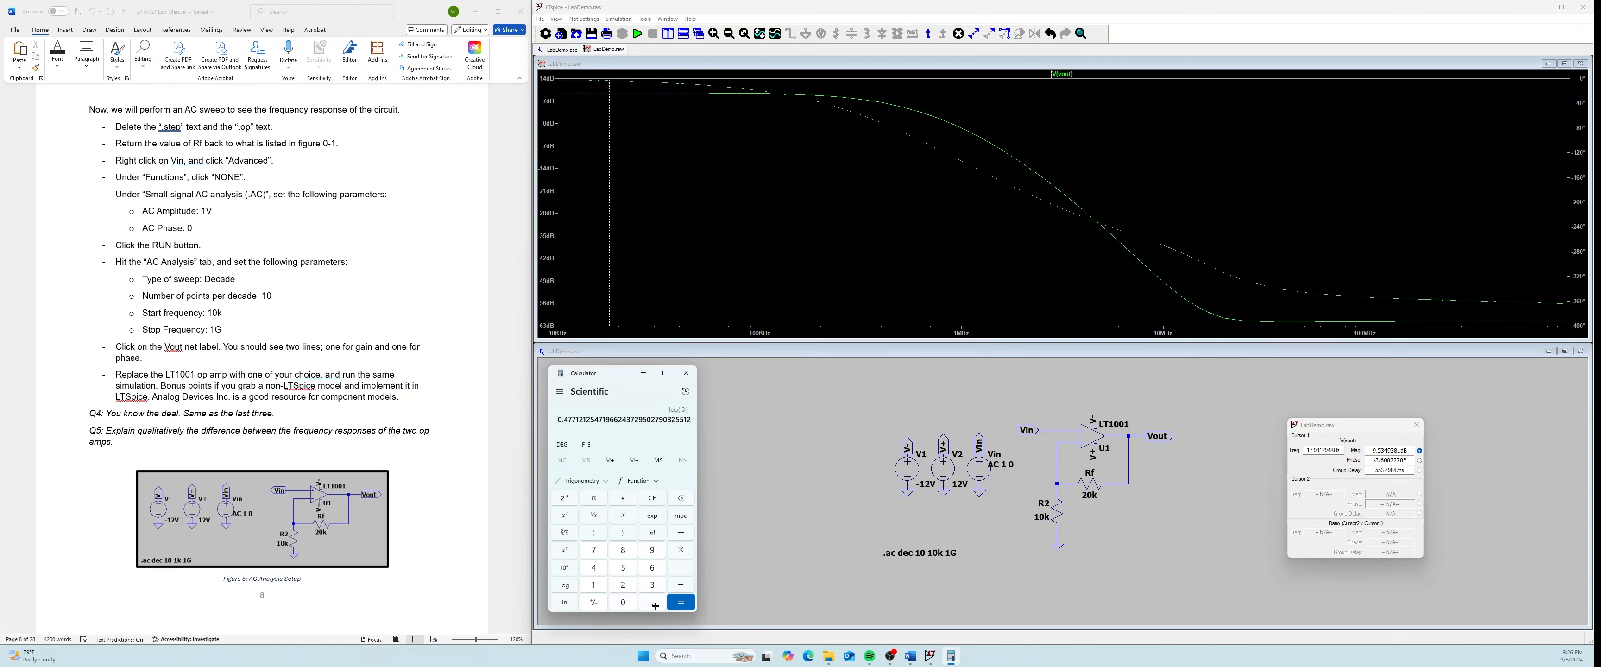
{"action": "left_click", "coordinate": [622, 585]}
{"action": "left_click", "coordinate": [623, 602]}
{"action": "left_click", "coordinate": [680, 602]}
Compare the 9.5424 result with the cursor's magnitude, then close the cursor readout
{"action": "left_click_drag", "start_coordinate": [559, 420], "coordinate": [582, 420]}
{"action": "left_click_drag", "start_coordinate": [1373, 450], "coordinate": [1381, 450]}
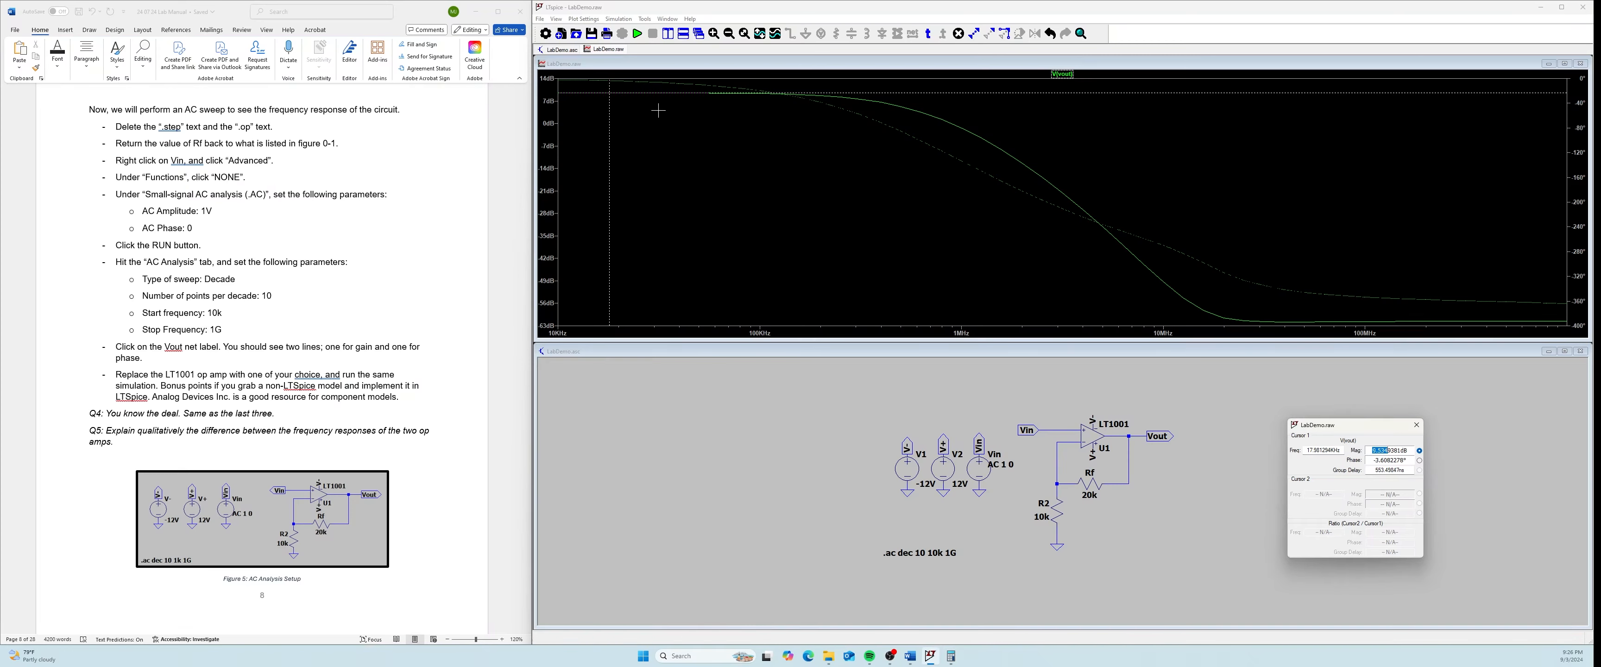
{"action": "left_click_drag", "start_coordinate": [610, 93], "coordinate": [686, 102]}
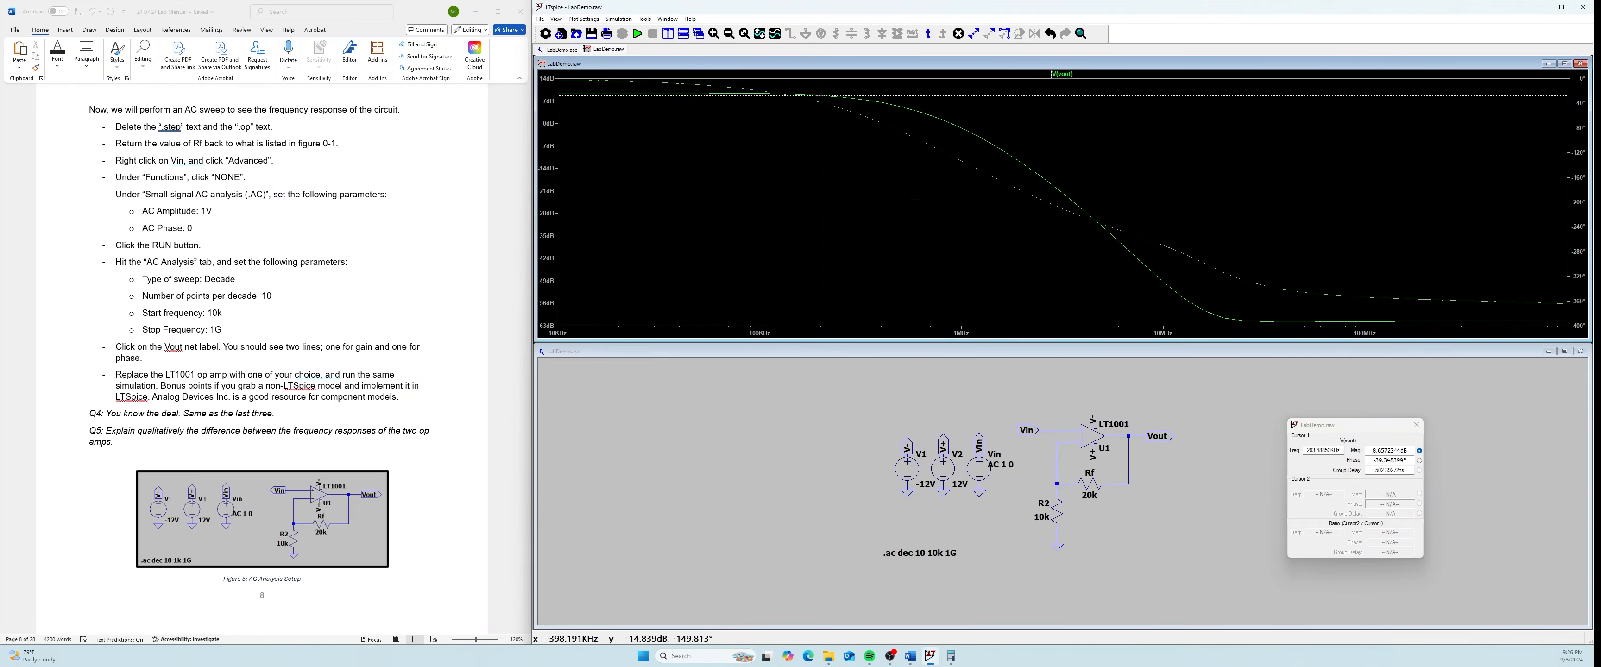
{"action": "left_click", "coordinate": [1417, 425]}
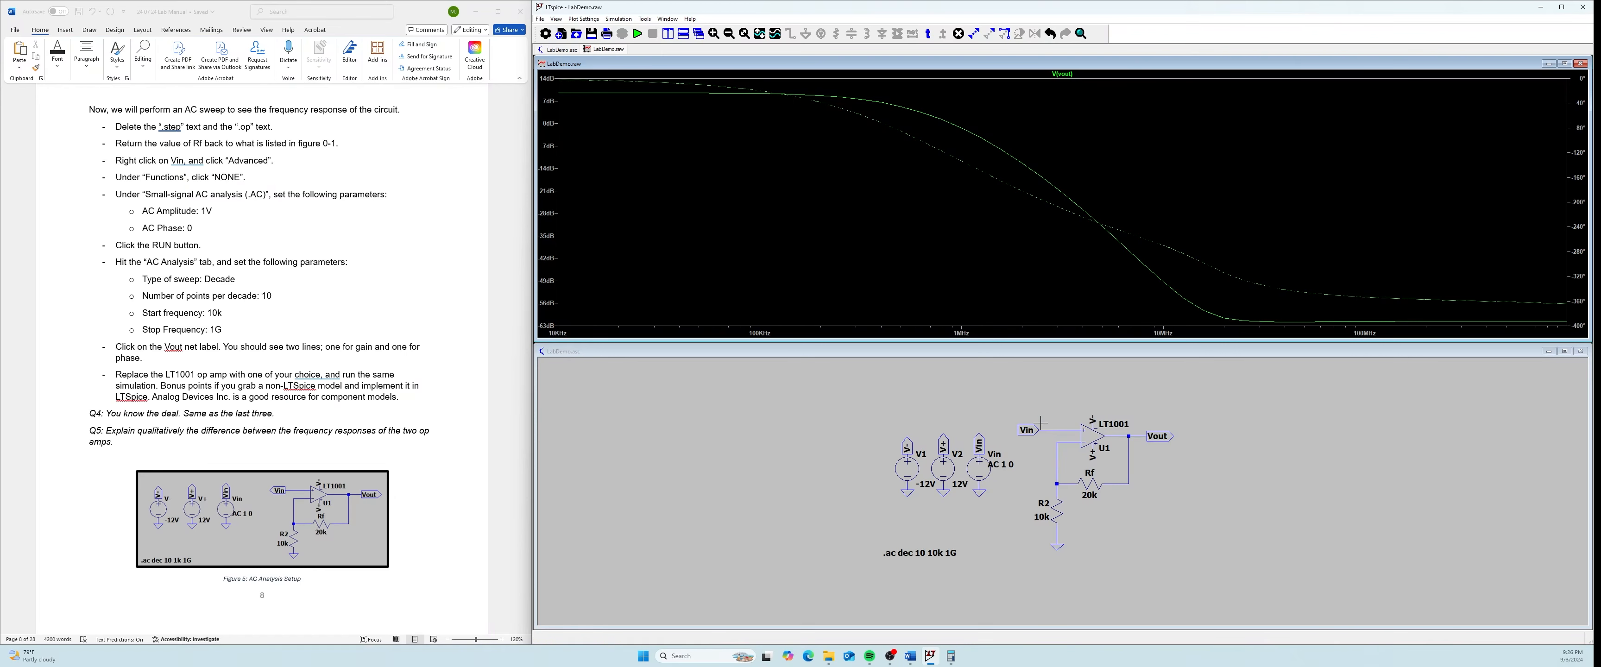
Delete the LT1001 op amp U1 from the schematic
{"action": "right_click", "coordinate": [1086, 436]}
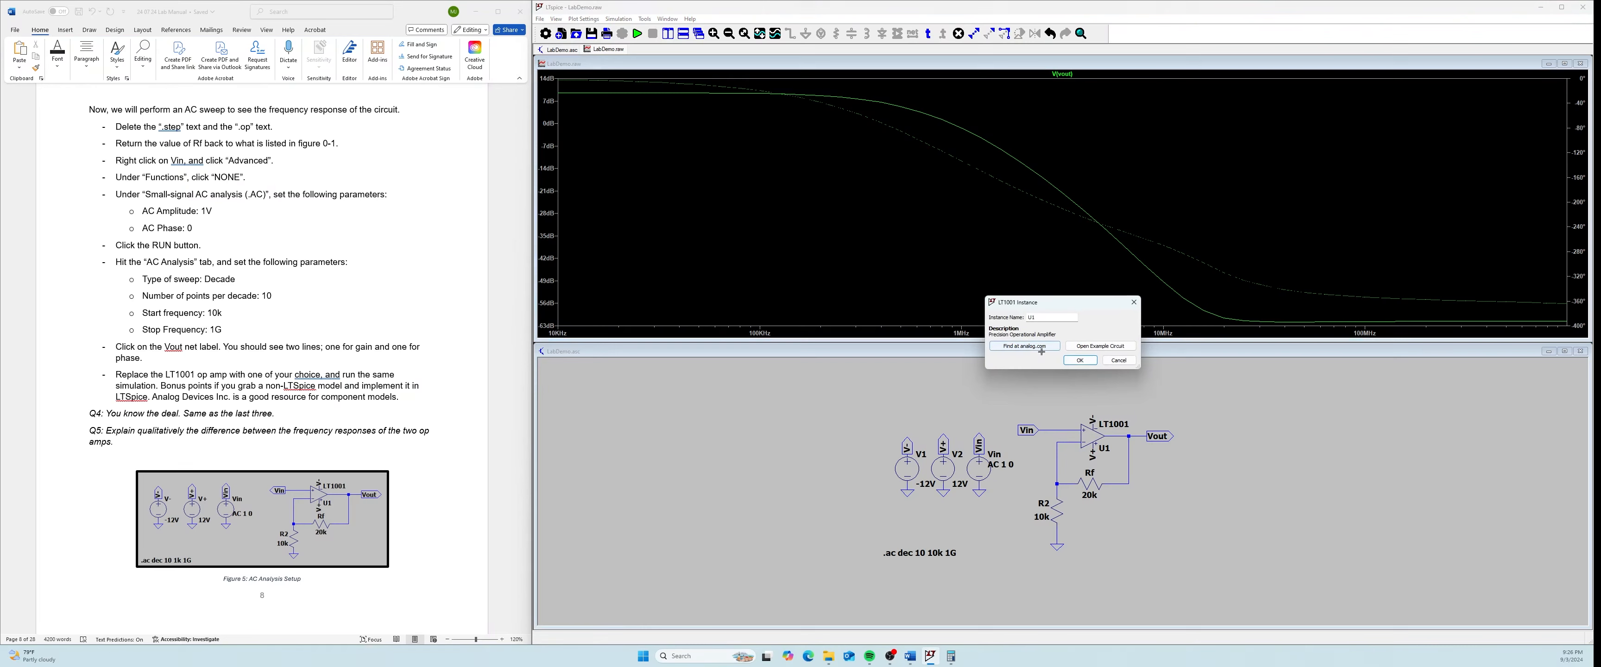
{"action": "left_click", "coordinate": [1119, 360]}
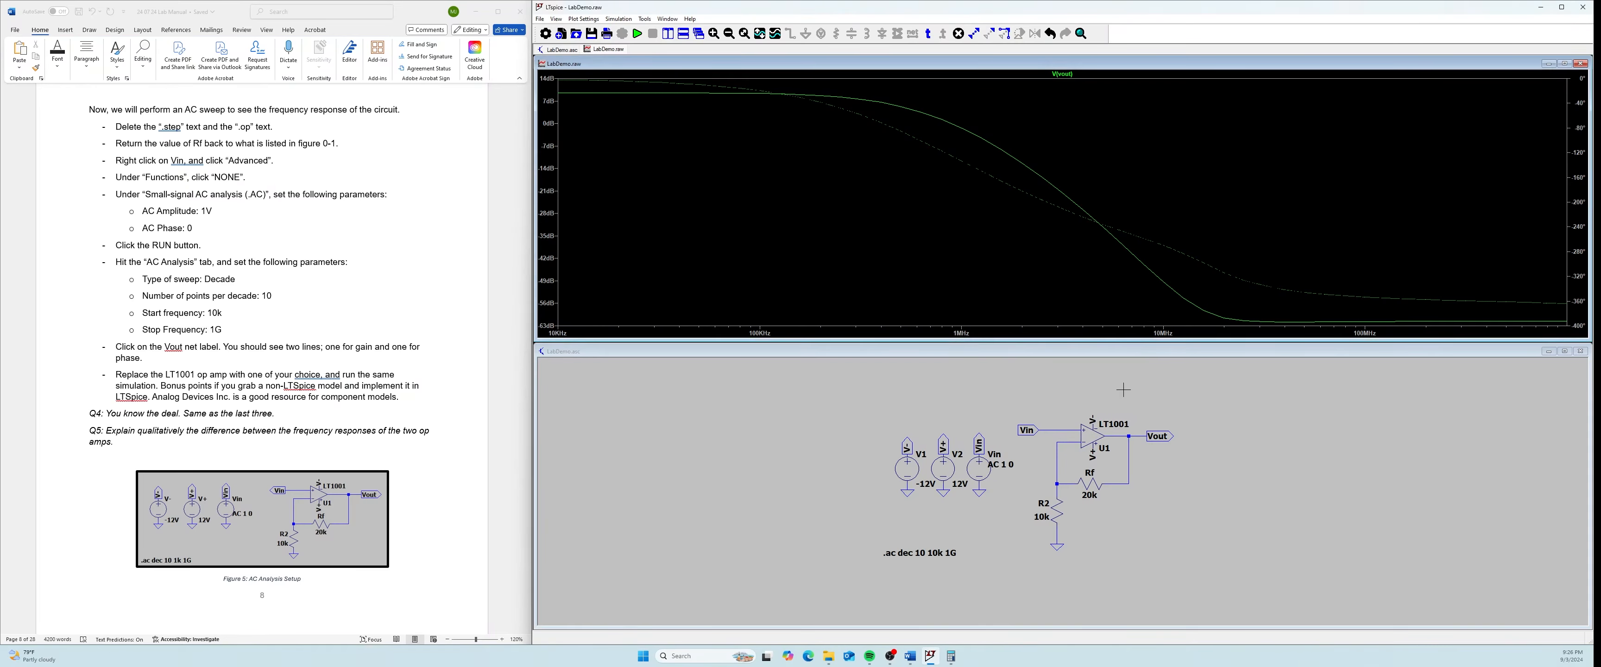
{"action": "left_click", "coordinate": [1119, 404]}
{"action": "key", "text": "Delete"}
{"action": "left_click", "coordinate": [1094, 440]}
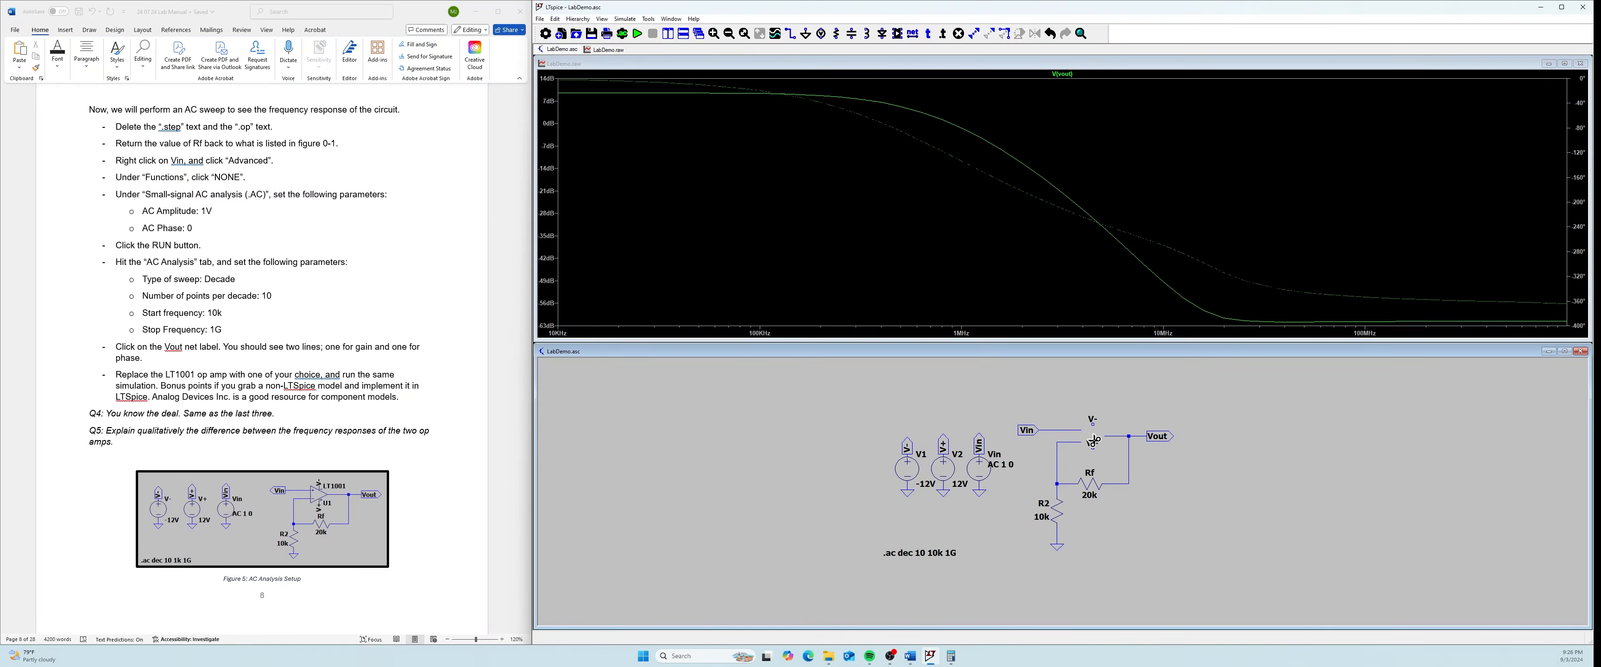
{"action": "scroll", "coordinate": [351, 369], "scroll_direction": "down", "scroll_amount": 1}
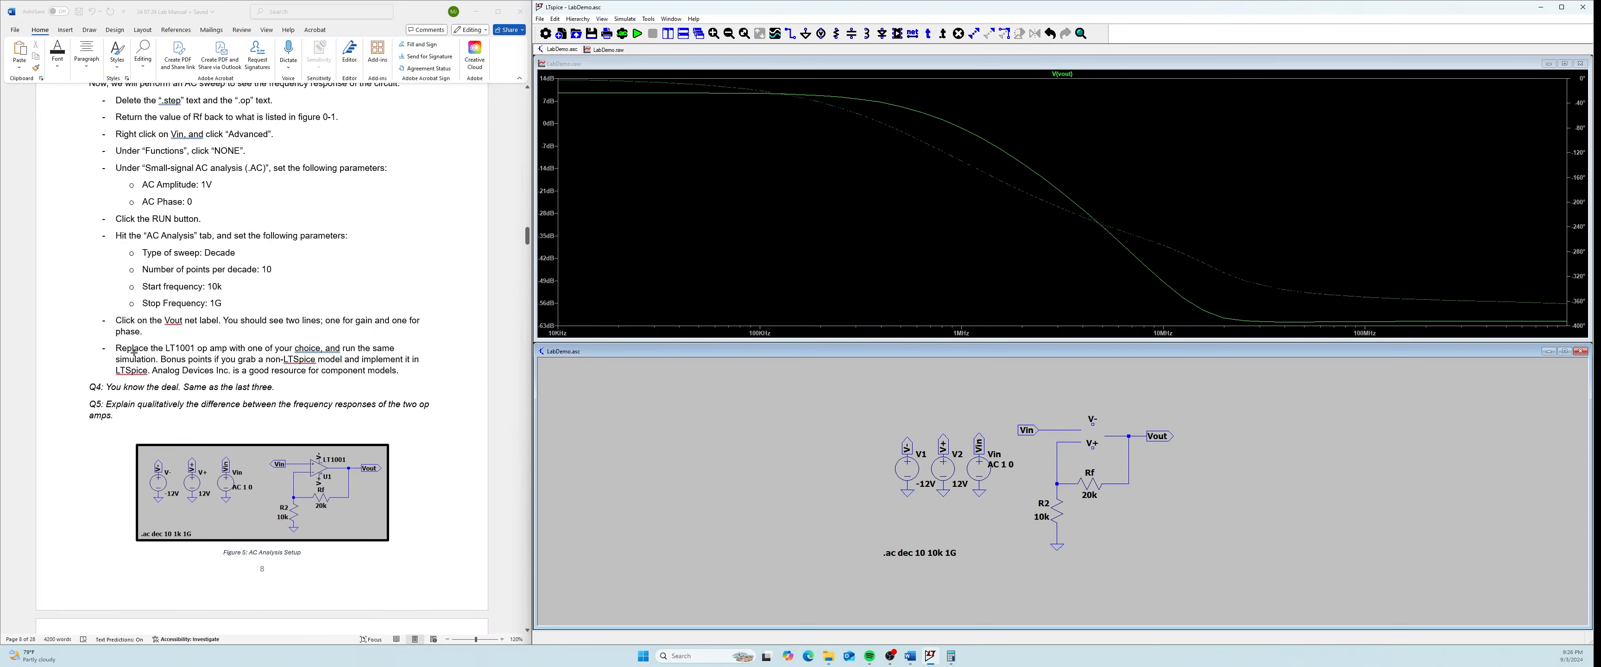
Choose the AD8651 op amp from the component library, checking the lab manual
{"action": "left_click", "coordinate": [120, 349]}
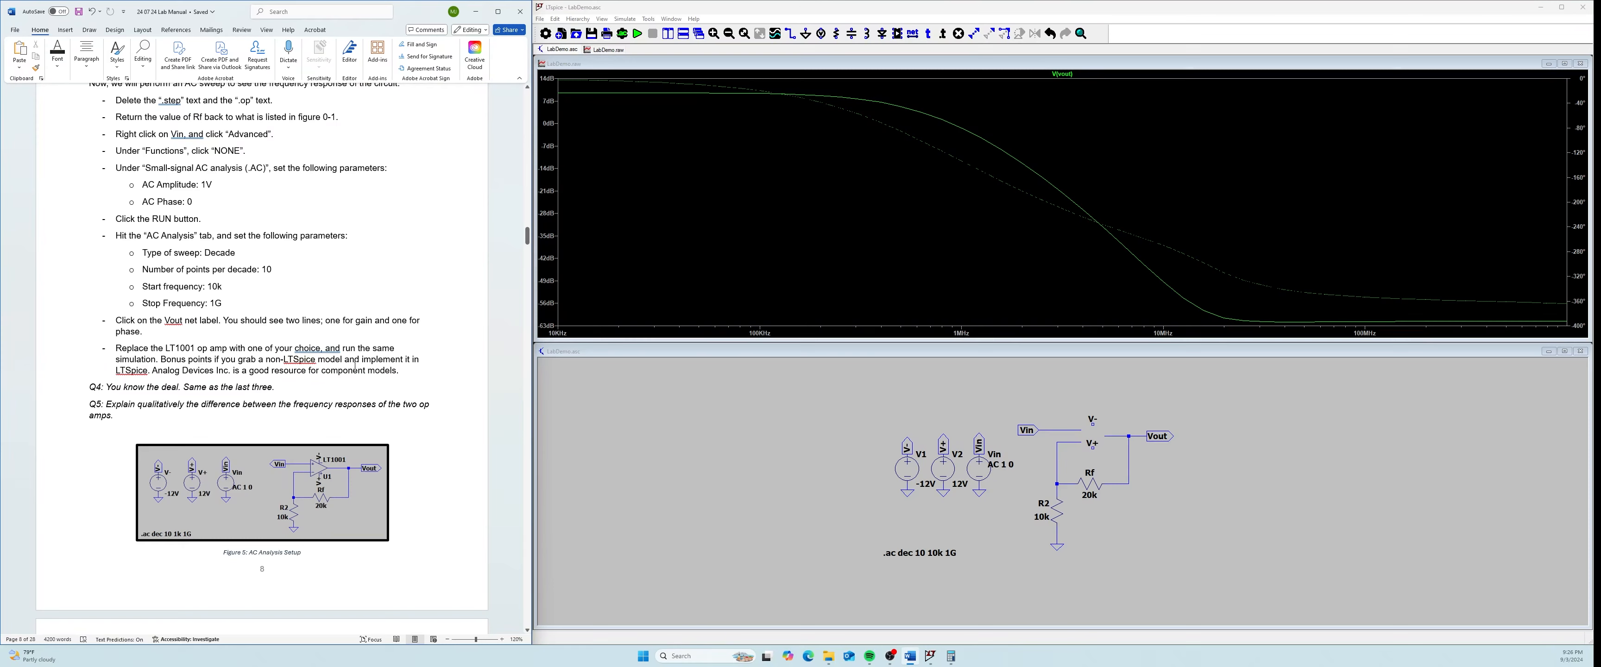
{"action": "left_click", "coordinate": [897, 34]}
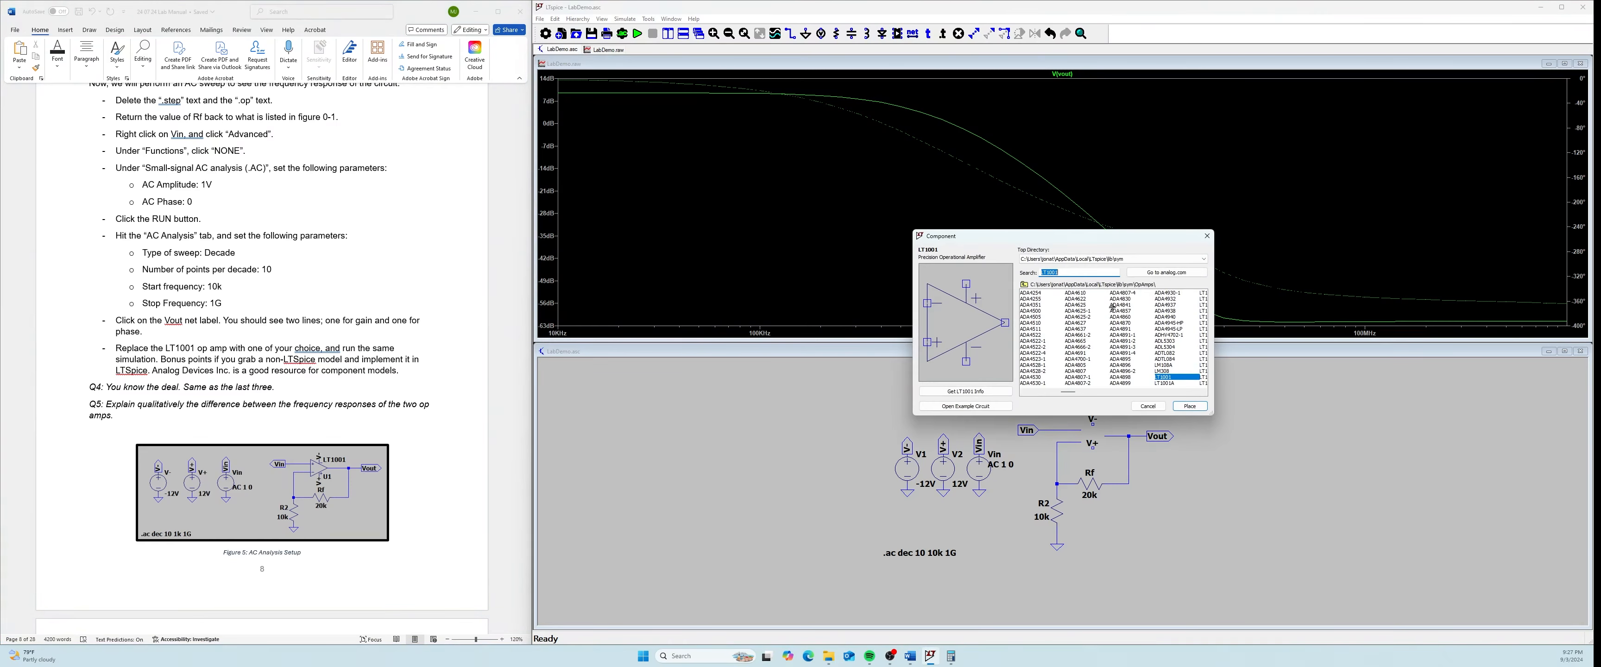
{"action": "scroll", "coordinate": [1112, 306], "scroll_direction": "up", "scroll_amount": 3}
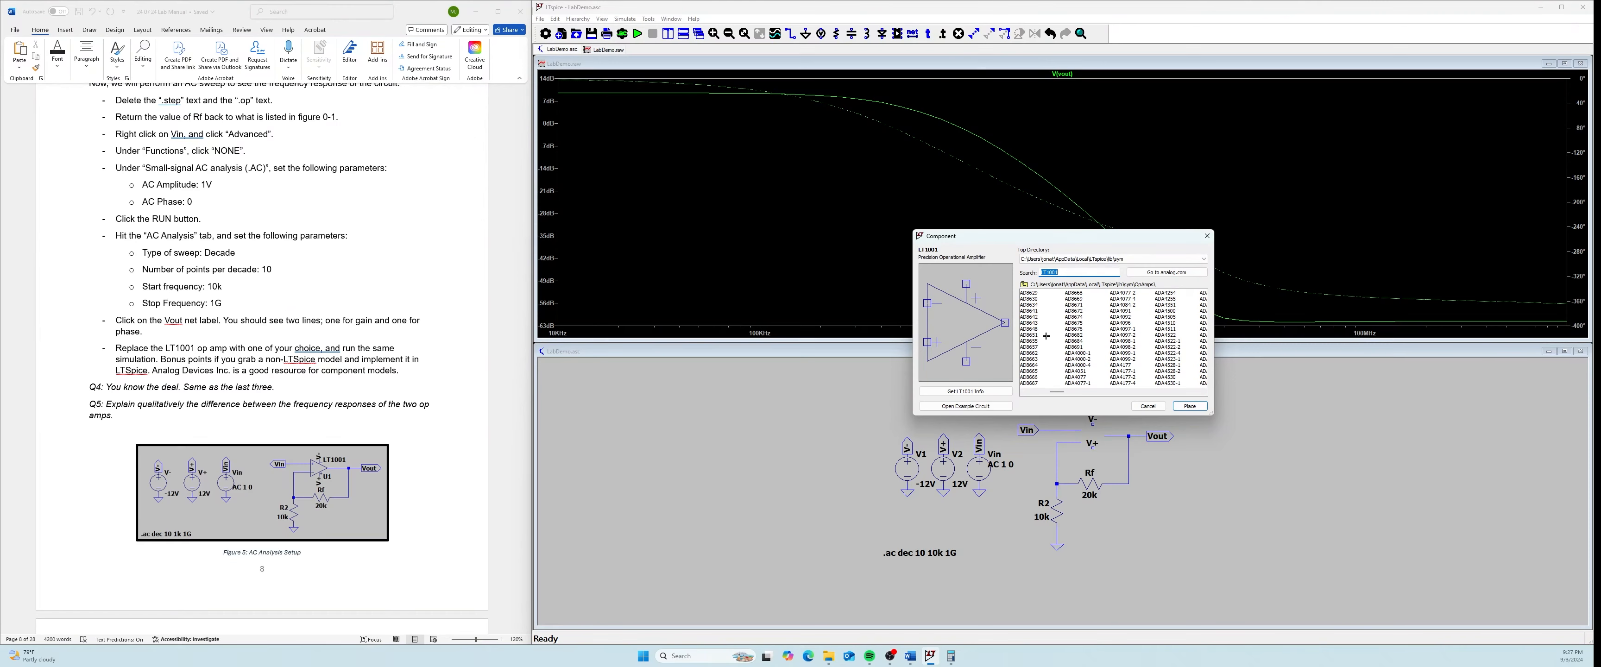
{"action": "left_click", "coordinate": [1036, 293]}
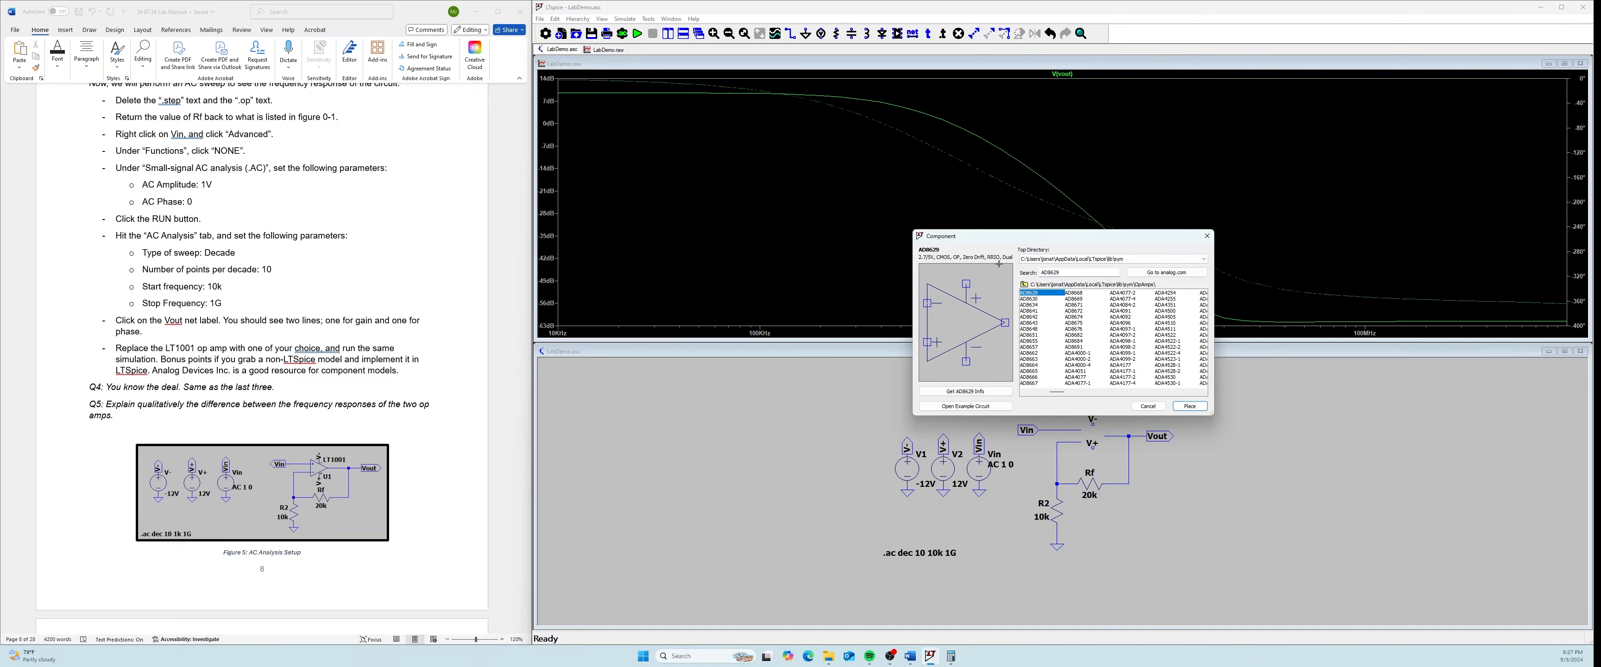
{"action": "left_click", "coordinate": [1034, 333]}
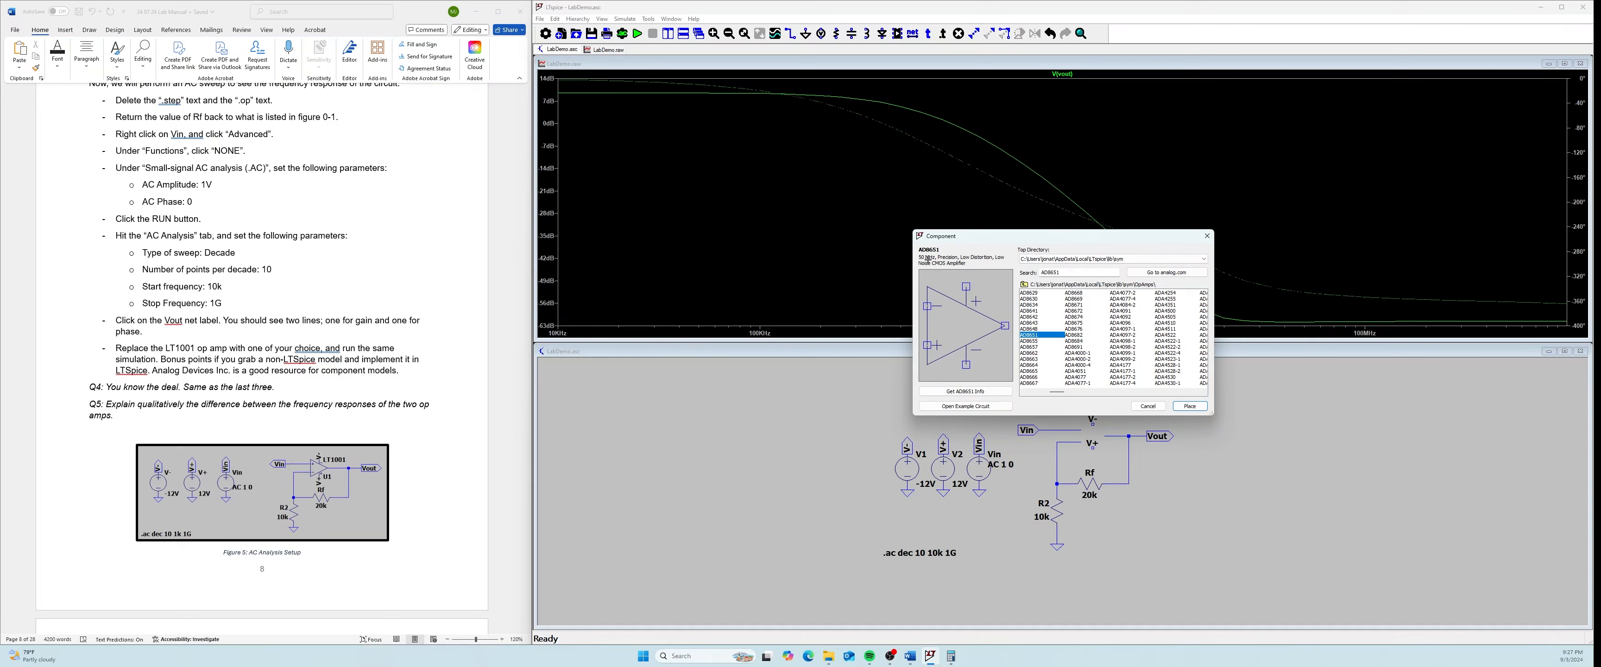
Place the AD8651 rotated and mirrored between Vin, Rf and Vout
{"action": "left_click", "coordinate": [1189, 406]}
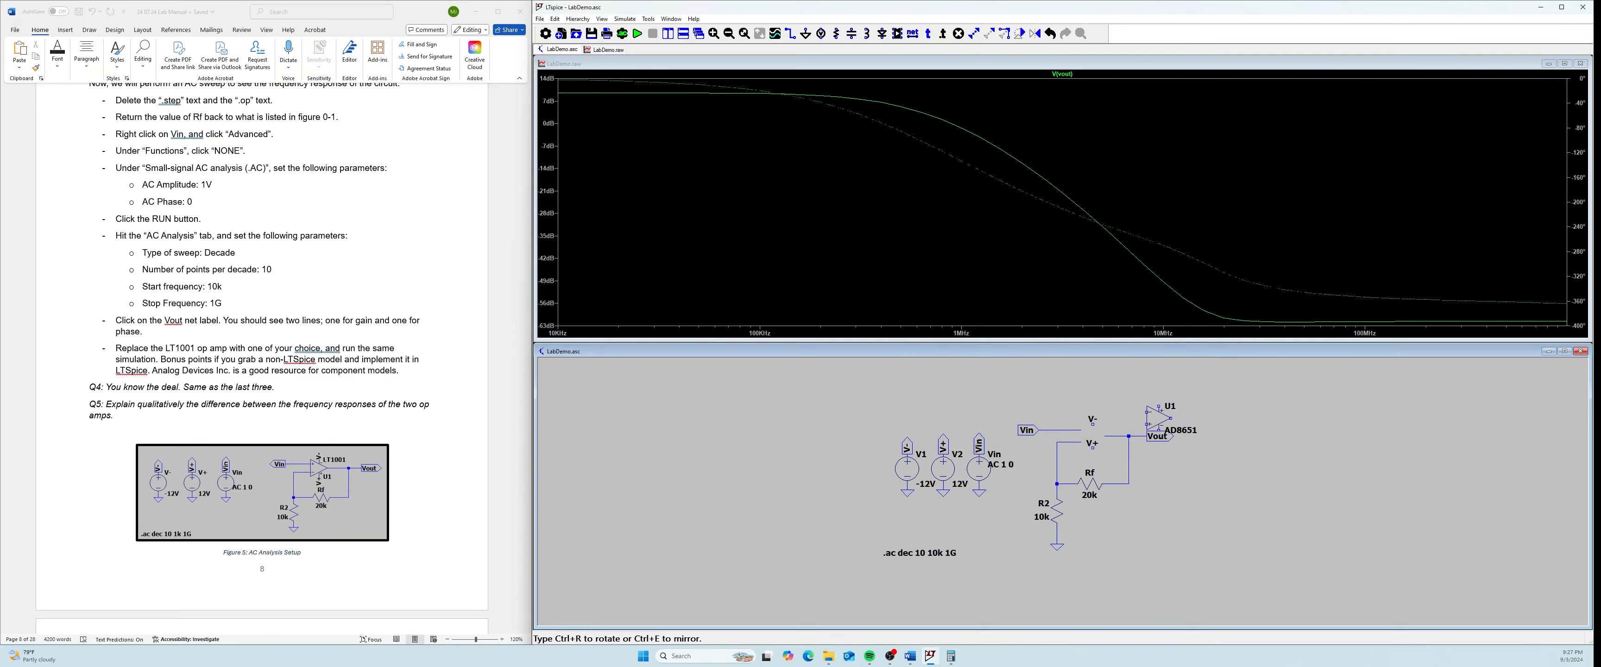
{"action": "key", "text": "ctrl+r"}
{"action": "key", "text": "ctrl+r"}
{"action": "key", "text": "ctrl+e"}
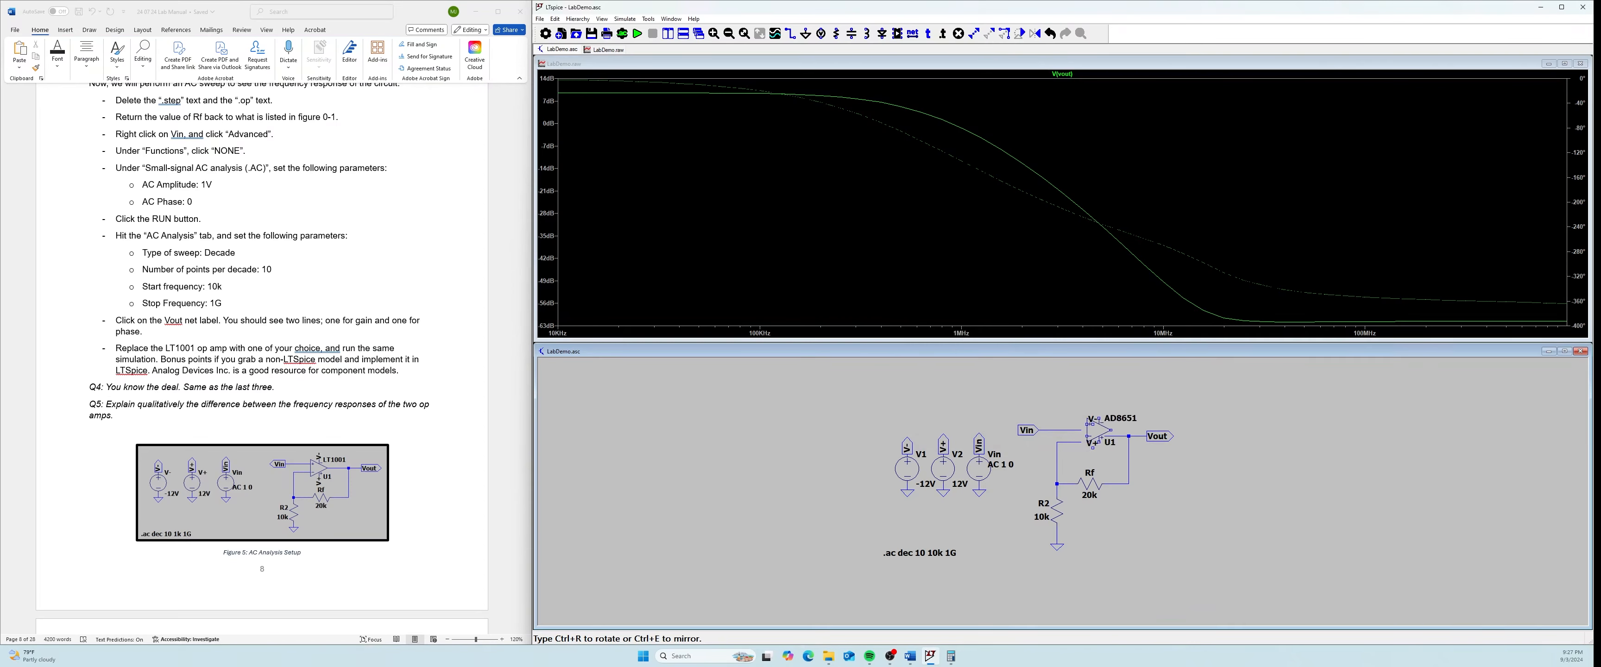
{"action": "left_click", "coordinate": [1095, 435]}
{"action": "key", "text": "Escape"}
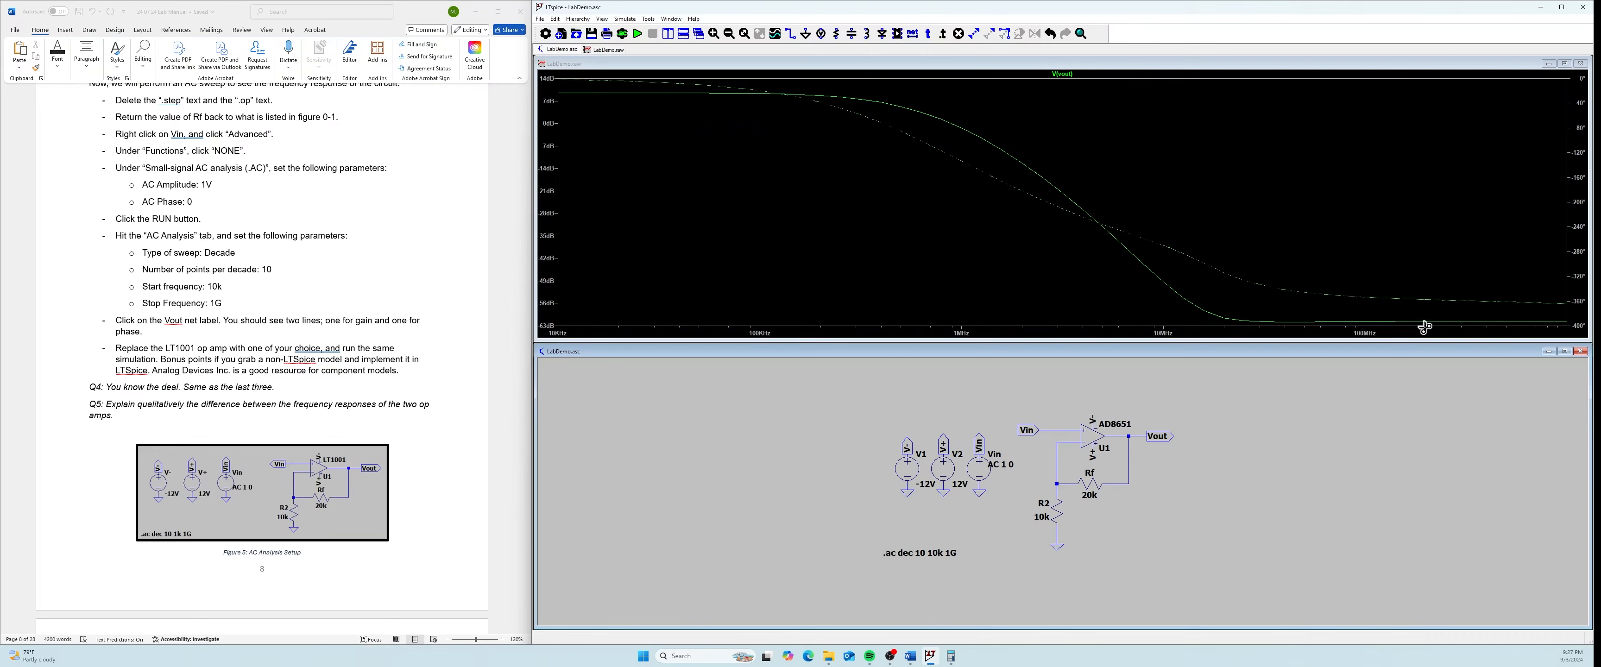
Attach cursor 1 to the V(vout) trace again
{"action": "right_click", "coordinate": [1062, 74]}
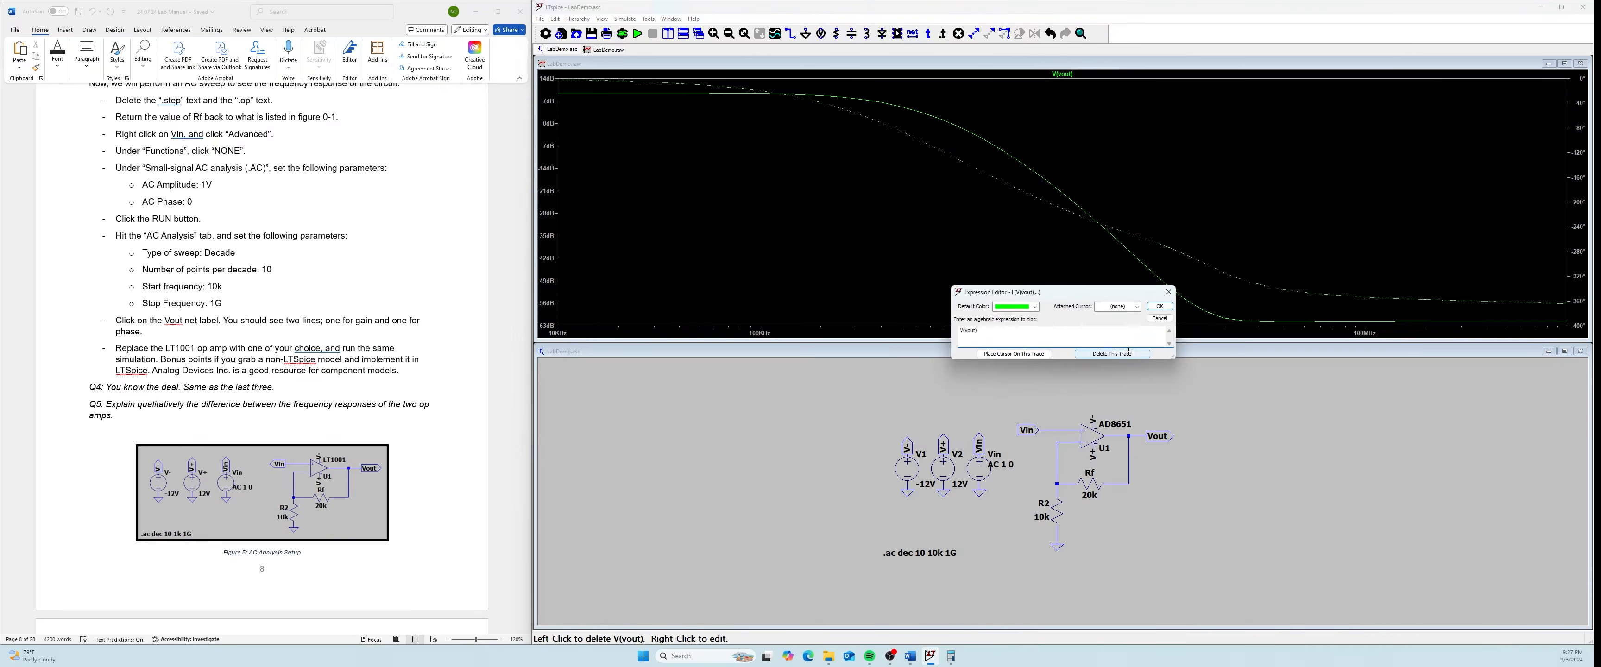
{"action": "left_click", "coordinate": [1046, 354]}
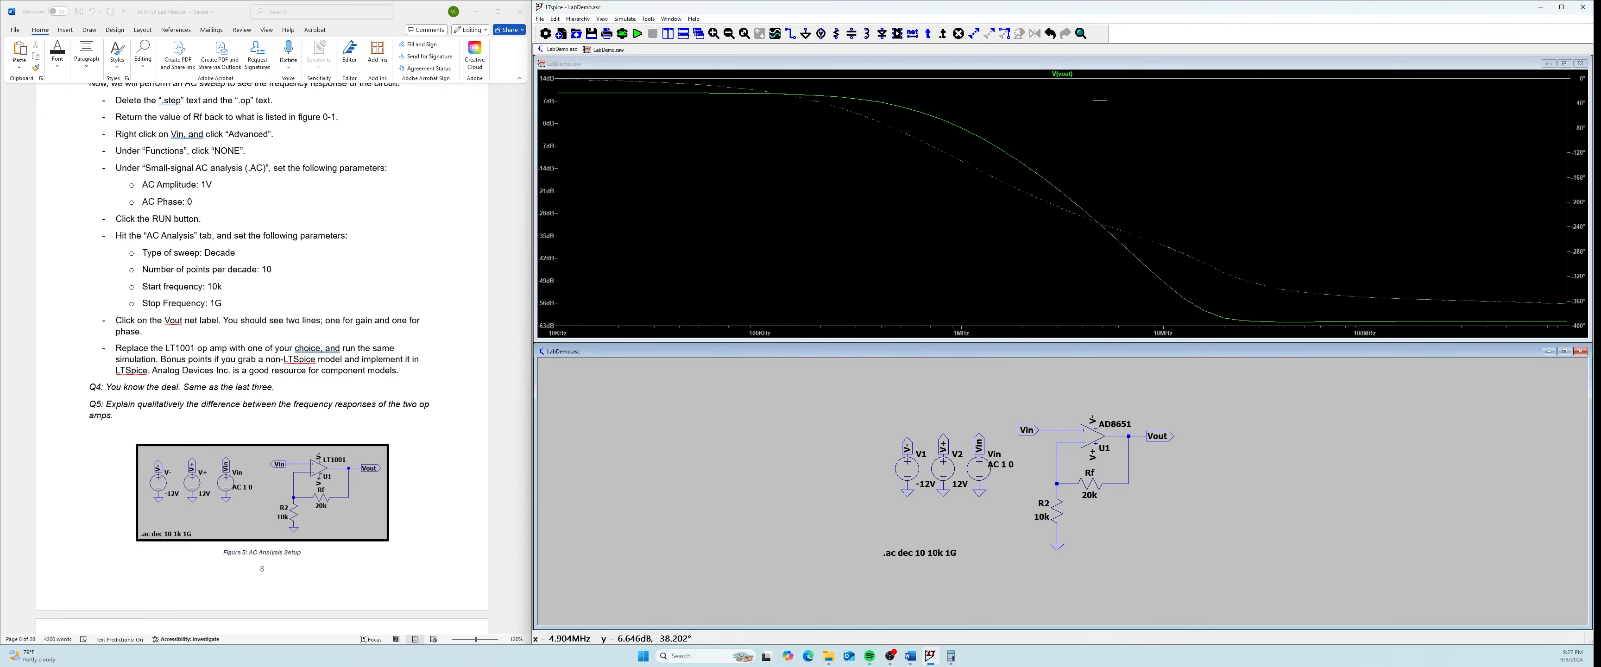
{"action": "right_click", "coordinate": [1063, 74]}
{"action": "left_click", "coordinate": [1118, 307]}
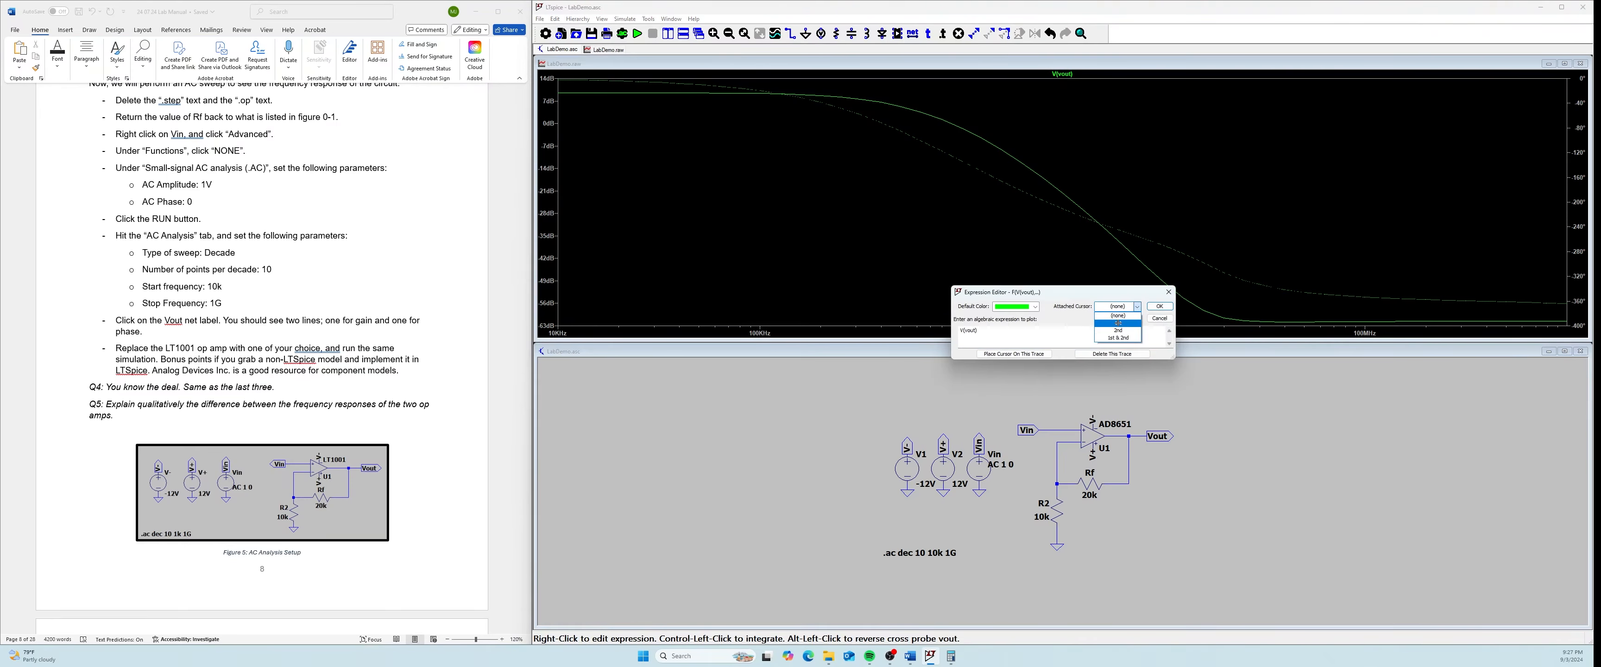
{"action": "left_click", "coordinate": [1117, 324]}
{"action": "left_click", "coordinate": [1159, 307]}
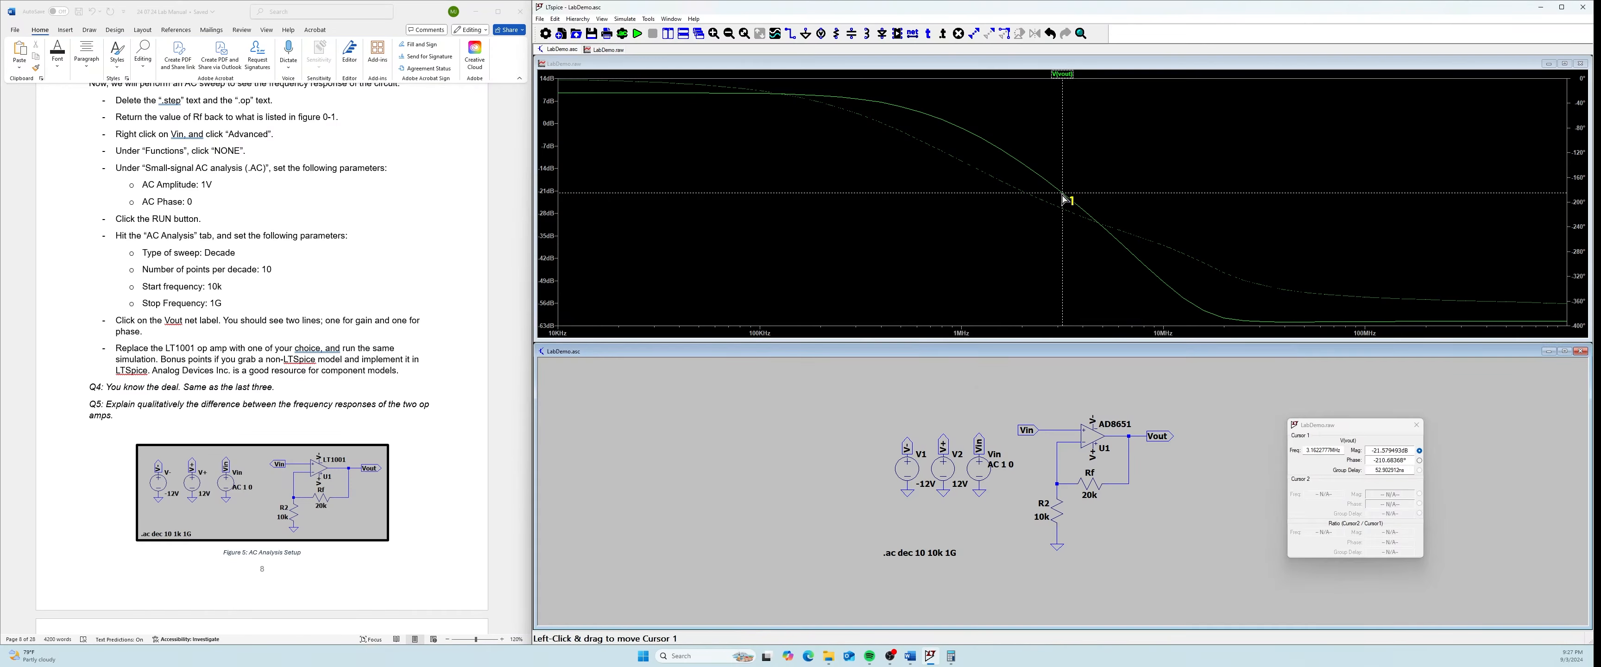
Read the gain near 1.36 MHz, close the readout and re-simulate with the AD8651
{"action": "left_click_drag", "start_coordinate": [1064, 193], "coordinate": [971, 176]}
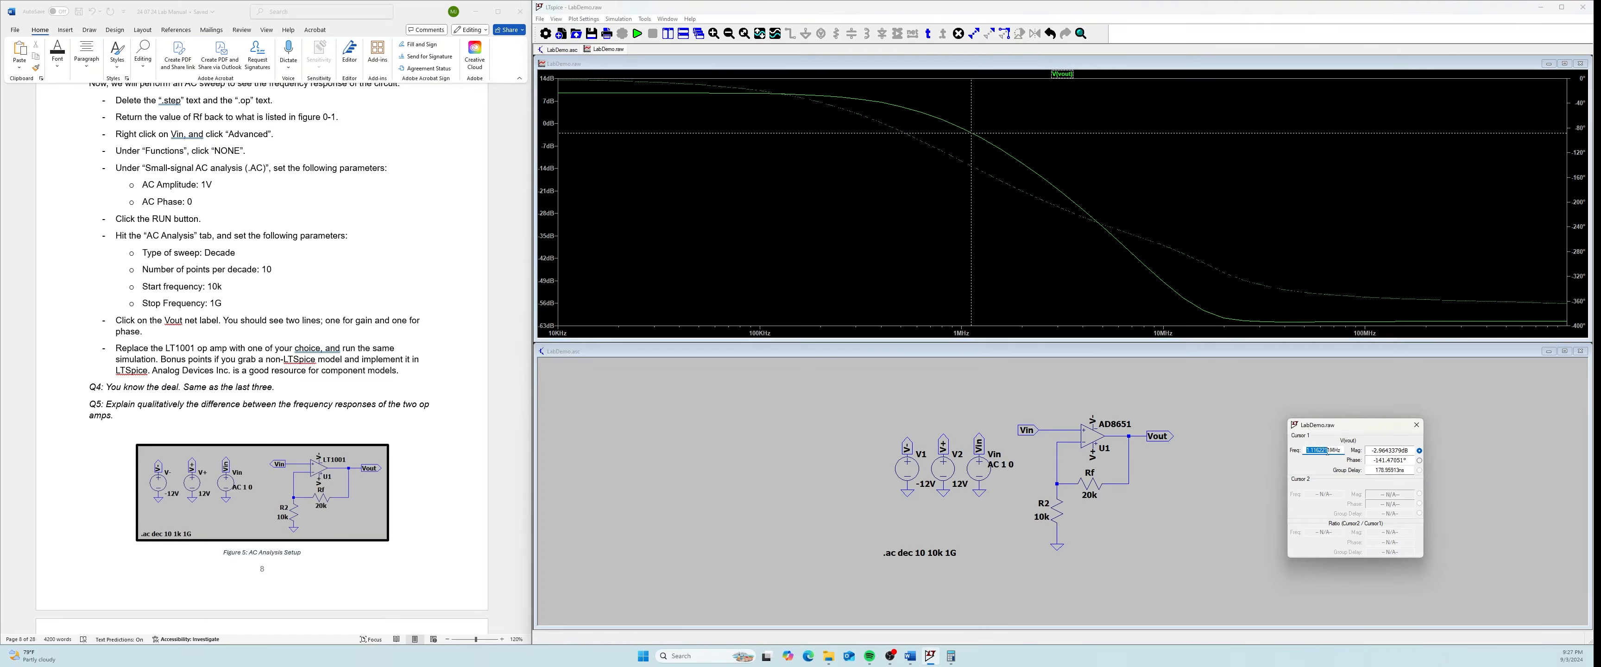
{"action": "left_click", "coordinate": [1417, 425]}
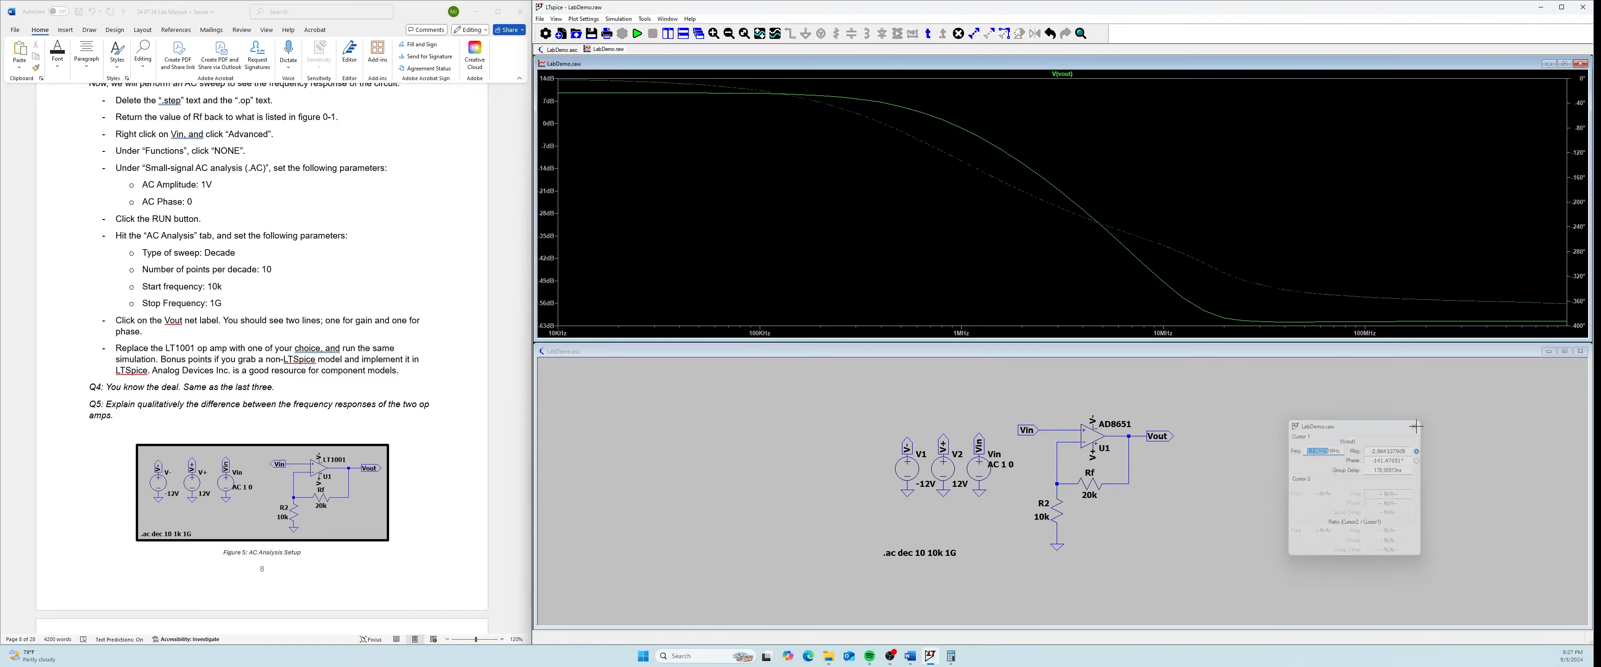
{"action": "left_click", "coordinate": [637, 33]}
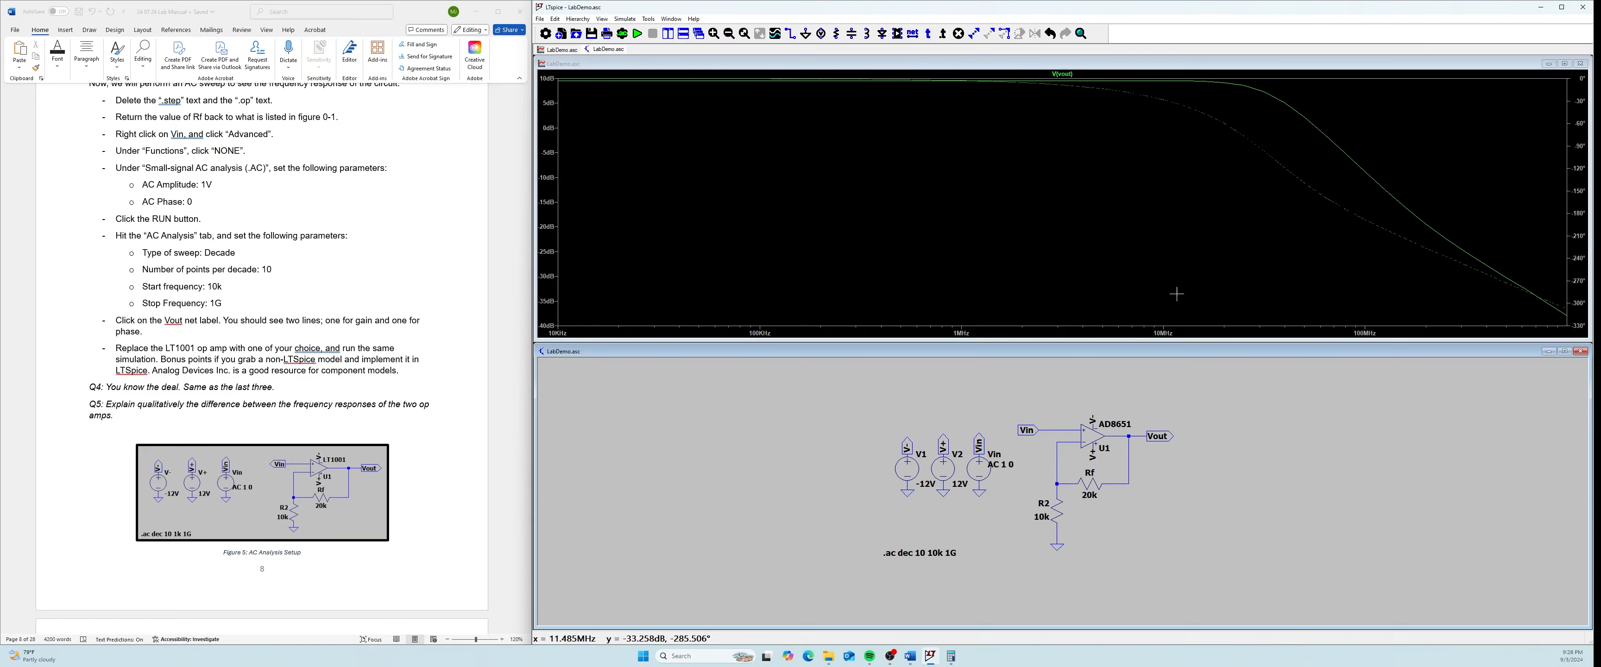
{"action": "right_click", "coordinate": [1346, 160]}
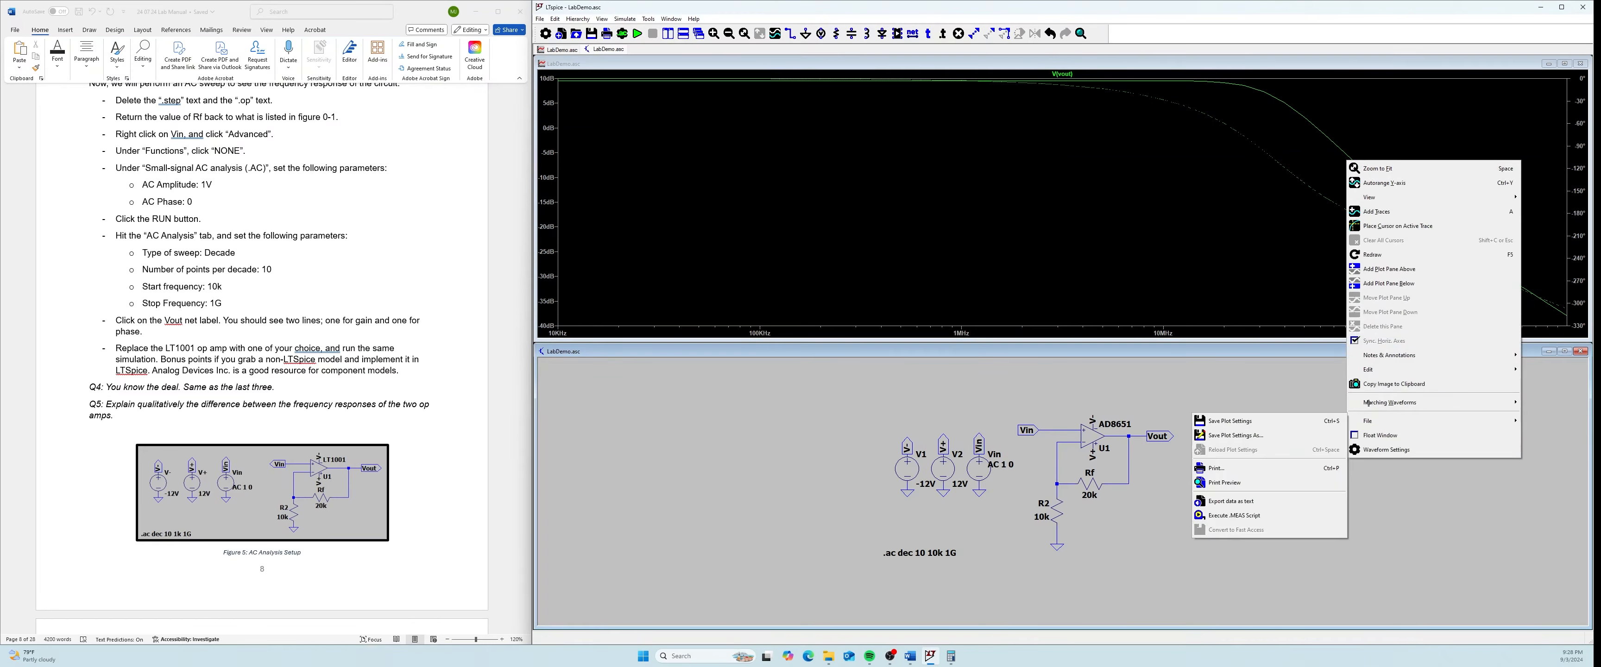
{"action": "right_click", "coordinate": [1245, 145]}
{"action": "right_click", "coordinate": [1061, 74]}
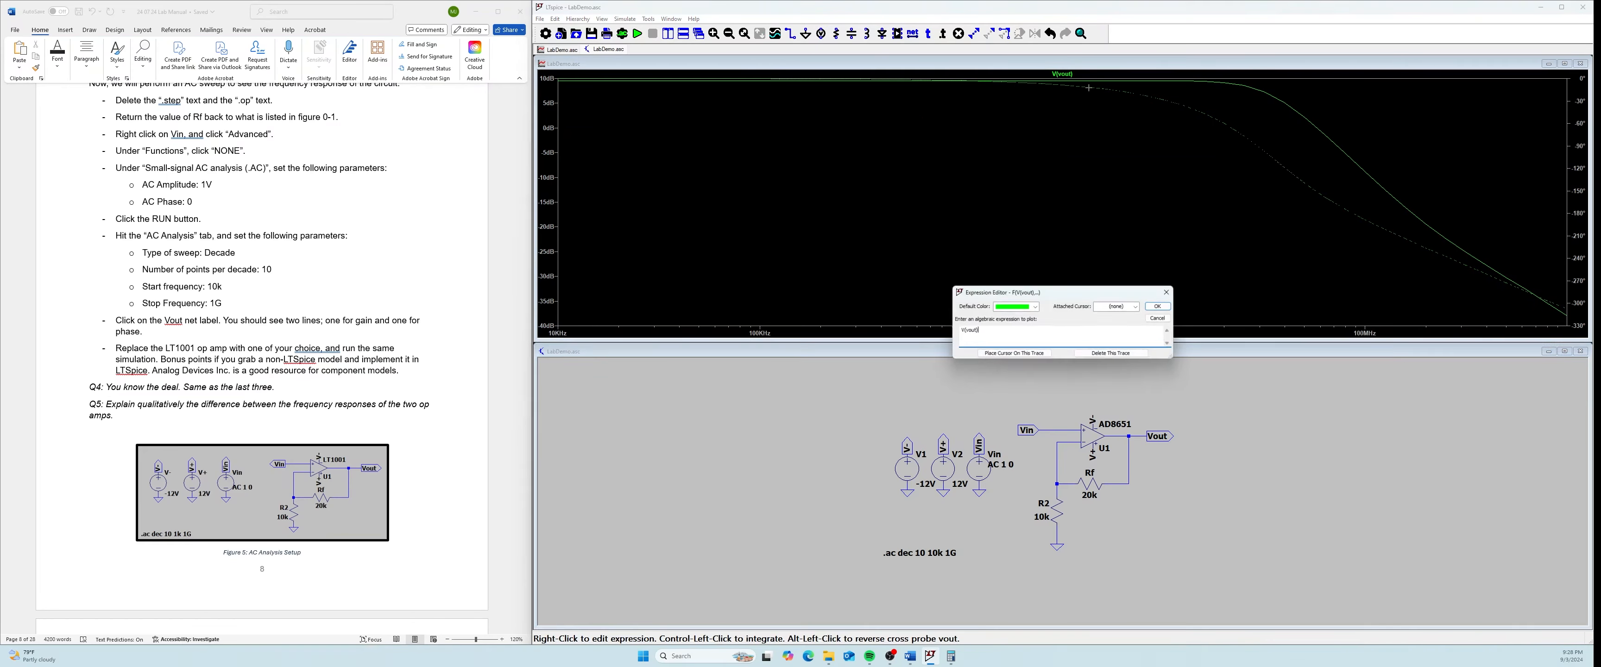
{"action": "left_click", "coordinate": [1136, 306]}
{"action": "left_click", "coordinate": [1117, 323]}
{"action": "left_click", "coordinate": [1155, 308]}
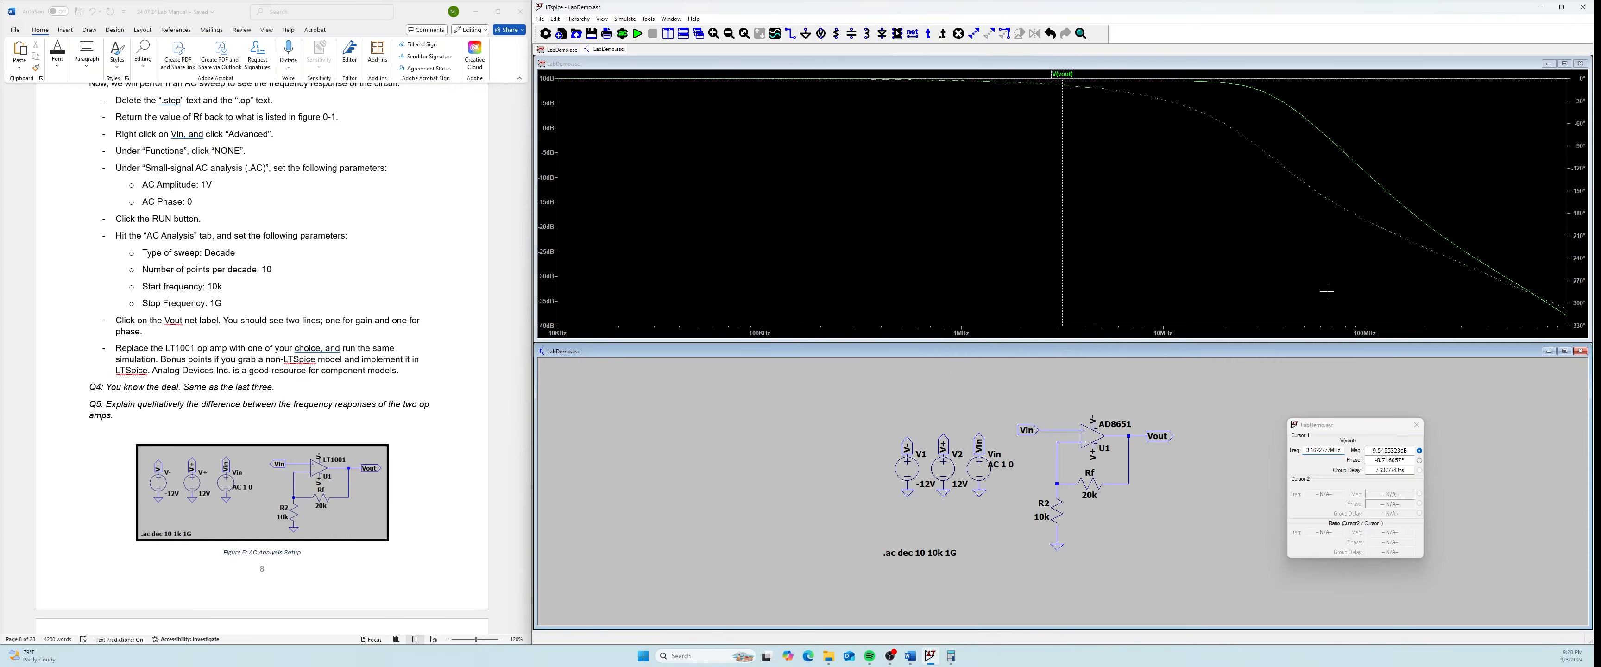
{"action": "mouse_move", "coordinate": [1203, 89]}
{"action": "left_mouse_down"}
{"action": "mouse_move", "coordinate": [1150, 86]}
{"action": "mouse_move", "coordinate": [1329, 111]}
{"action": "left_mouse_up"}
{"action": "left_click_drag", "start_coordinate": [1333, 111], "coordinate": [1338, 116]}
{"action": "left_click_drag", "start_coordinate": [1374, 452], "coordinate": [1341, 452]}
{"action": "mouse_move", "coordinate": [1334, 145]}
{"action": "left_mouse_down"}
{"action": "mouse_move", "coordinate": [1289, 109]}
{"action": "mouse_move", "coordinate": [1308, 125]}
{"action": "left_mouse_up"}
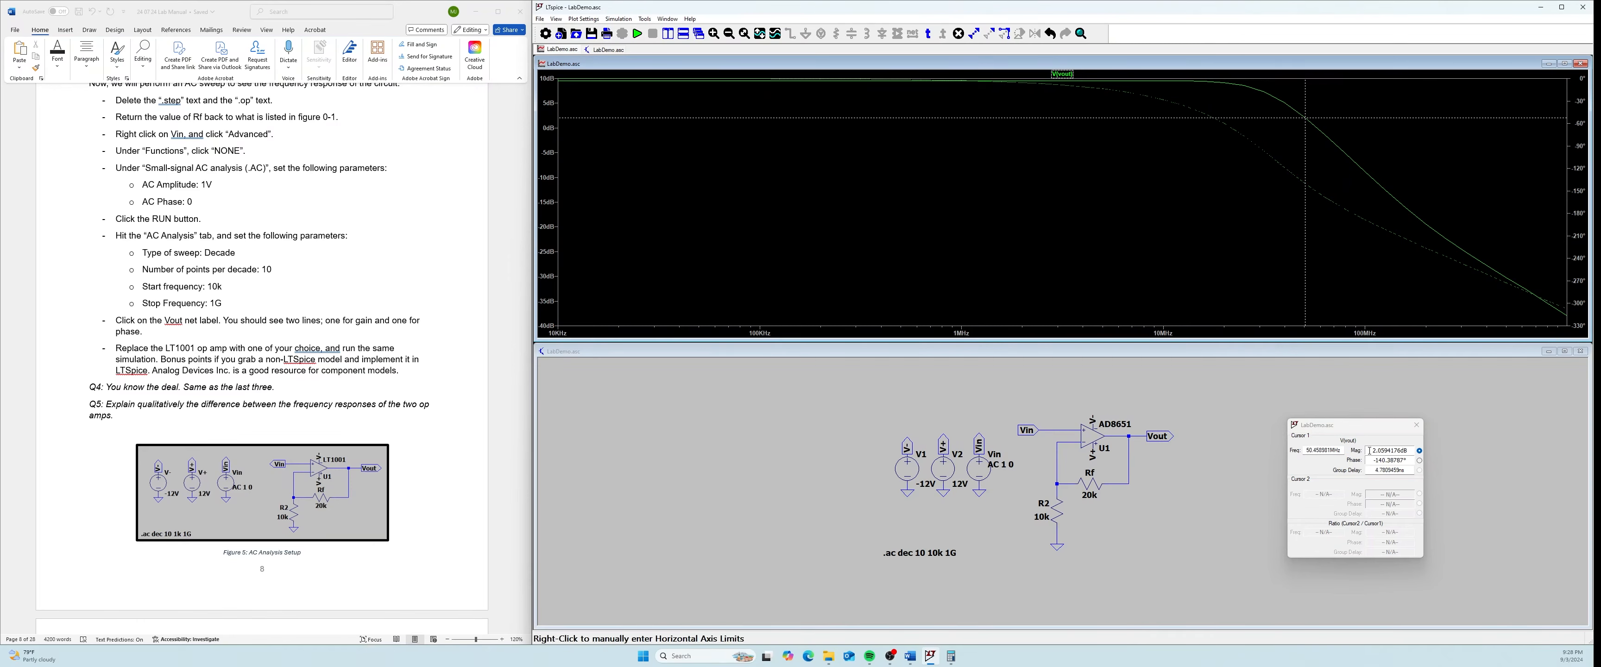
{"action": "left_click_drag", "start_coordinate": [1370, 450], "coordinate": [1401, 449]}
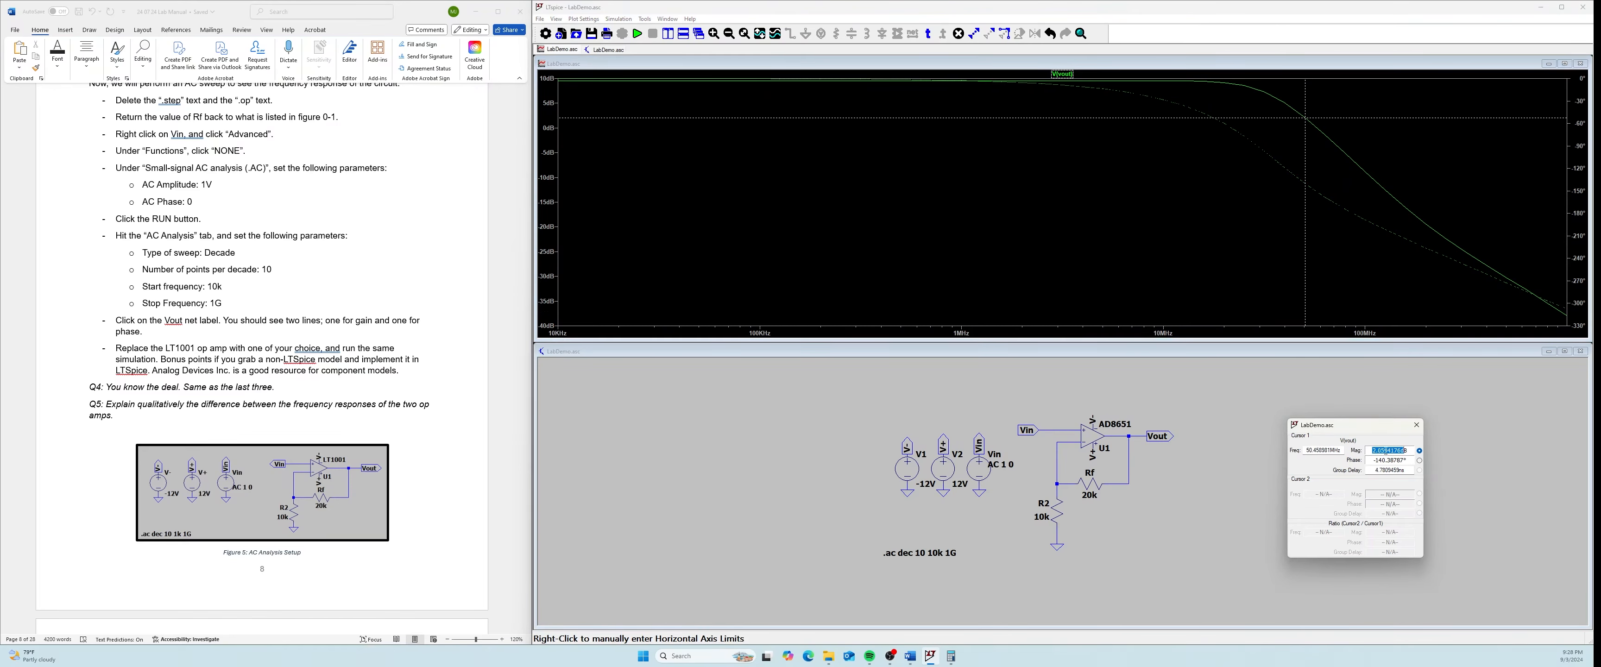
{"action": "mouse_move", "coordinate": [1308, 123]}
{"action": "left_mouse_down"}
{"action": "mouse_move", "coordinate": [1249, 86]}
{"action": "mouse_move", "coordinate": [1291, 107]}
{"action": "left_mouse_up"}
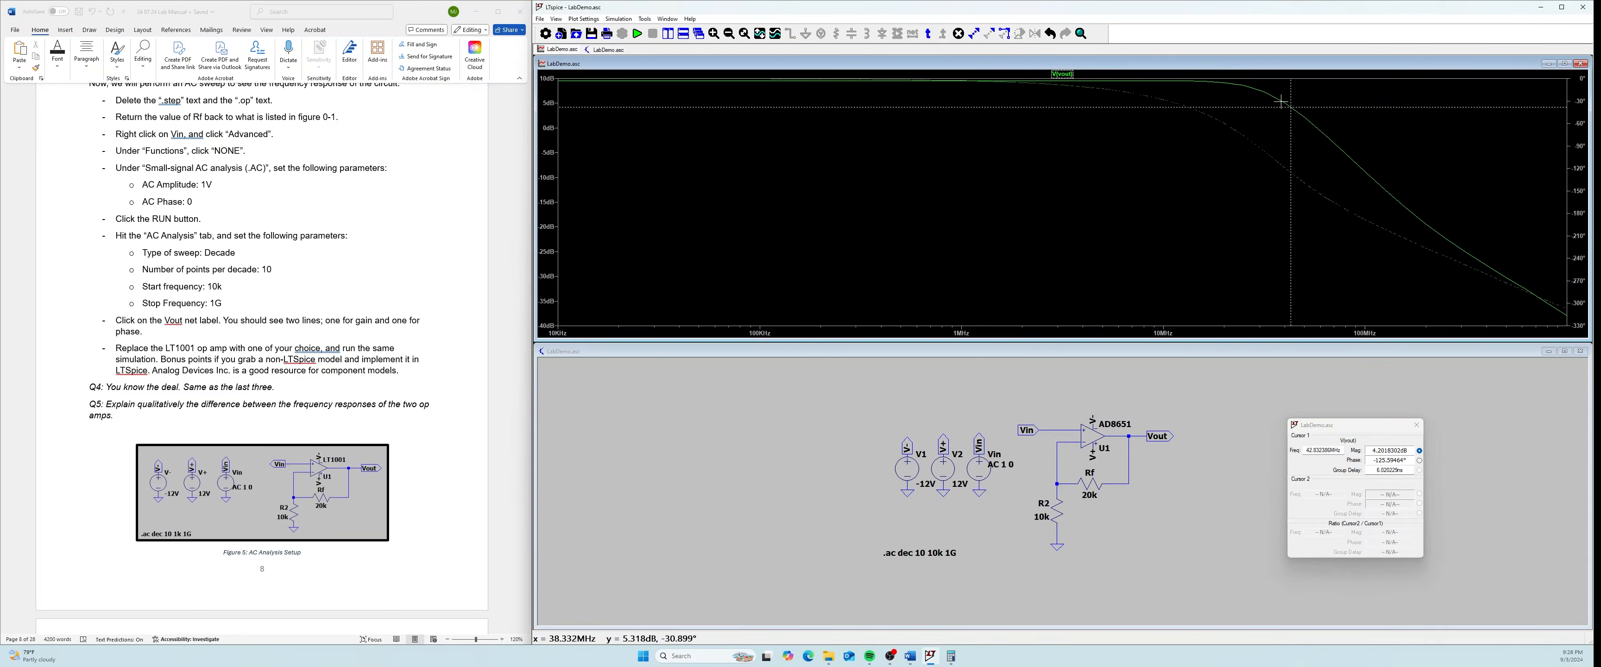
{"action": "left_click", "coordinate": [1416, 426]}
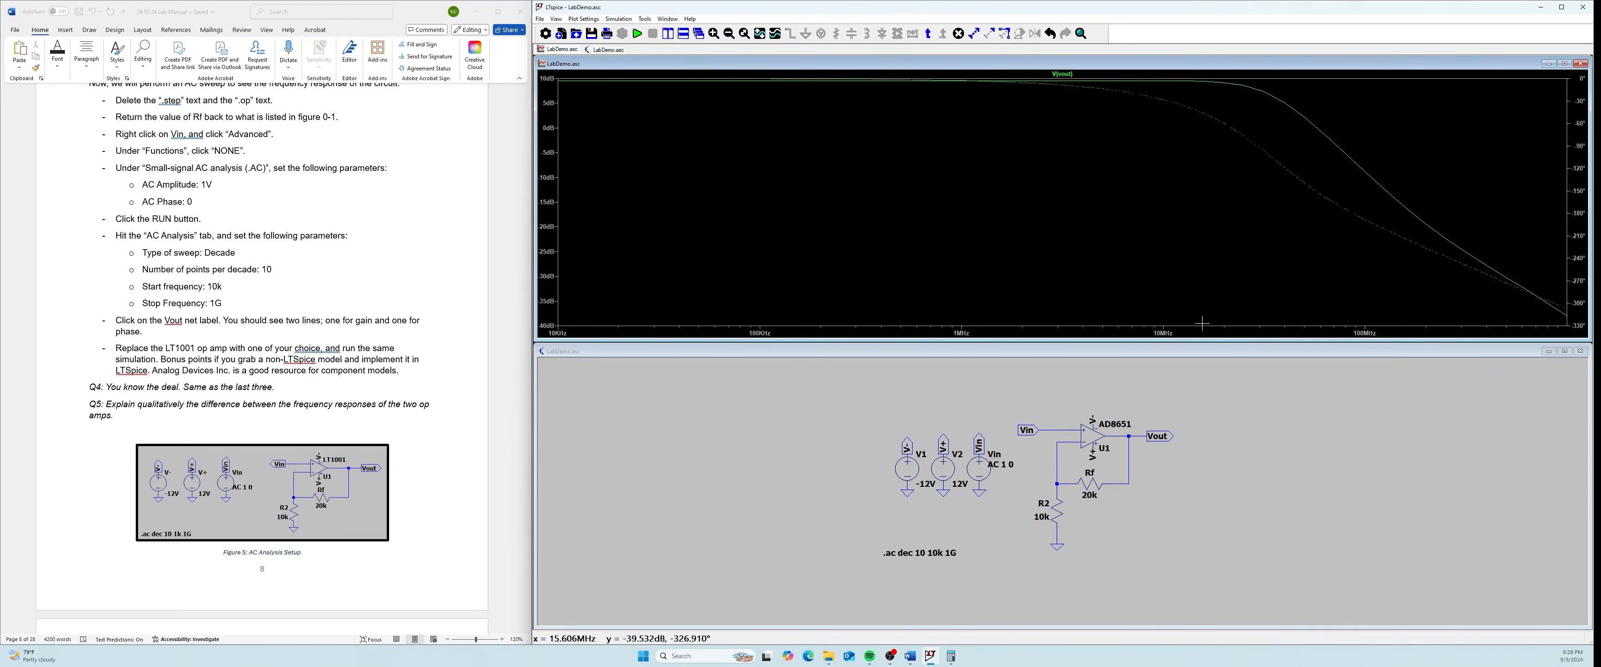
{"action": "scroll", "coordinate": [249, 316], "scroll_direction": "down", "scroll_amount": 3}
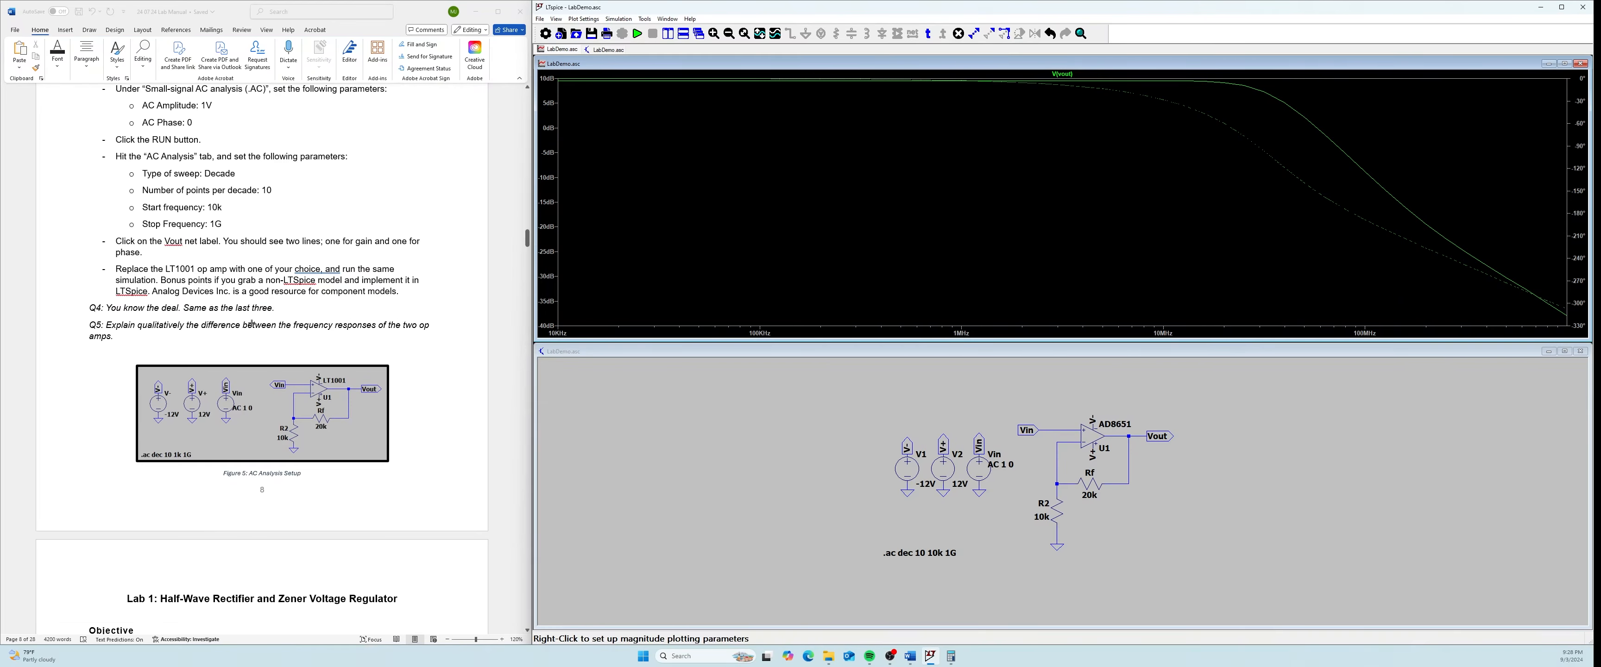
{"action": "scroll", "coordinate": [251, 322], "scroll_direction": "up", "scroll_amount": 6}
{"action": "scroll", "coordinate": [252, 323], "scroll_direction": "down", "scroll_amount": 2}
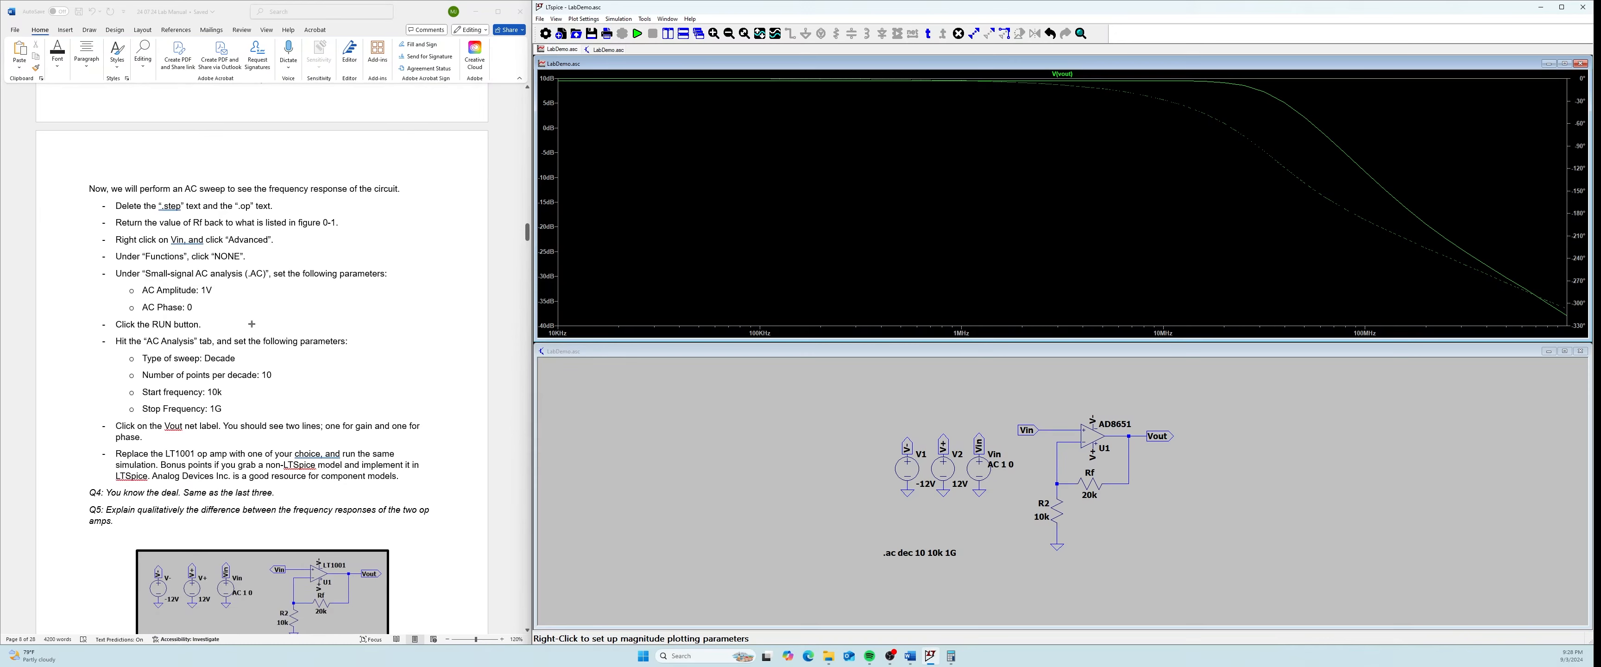